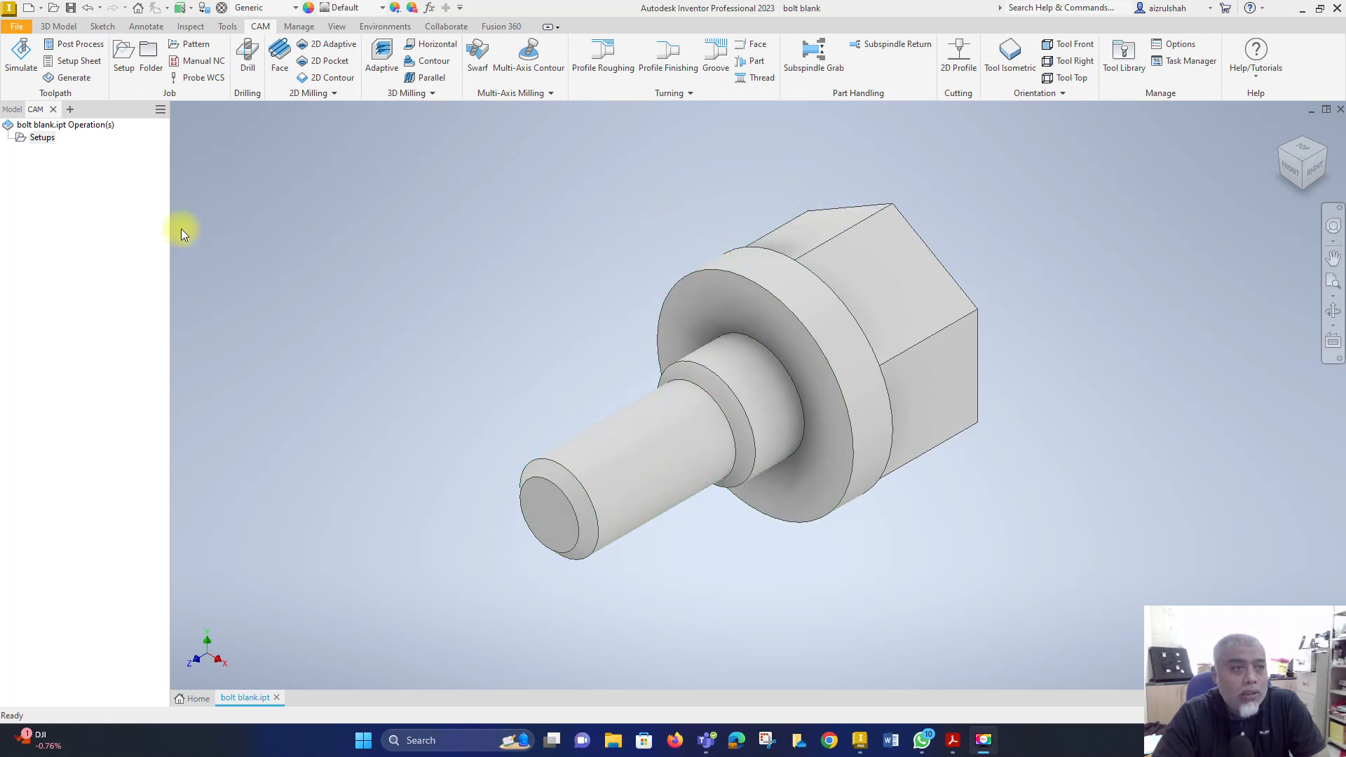
Step: Create a new CAM setup and replace its machine with the Generic Mill-Turn Lathe from the Turning machine type
{"action": "left_click", "coordinate": [124, 70]}
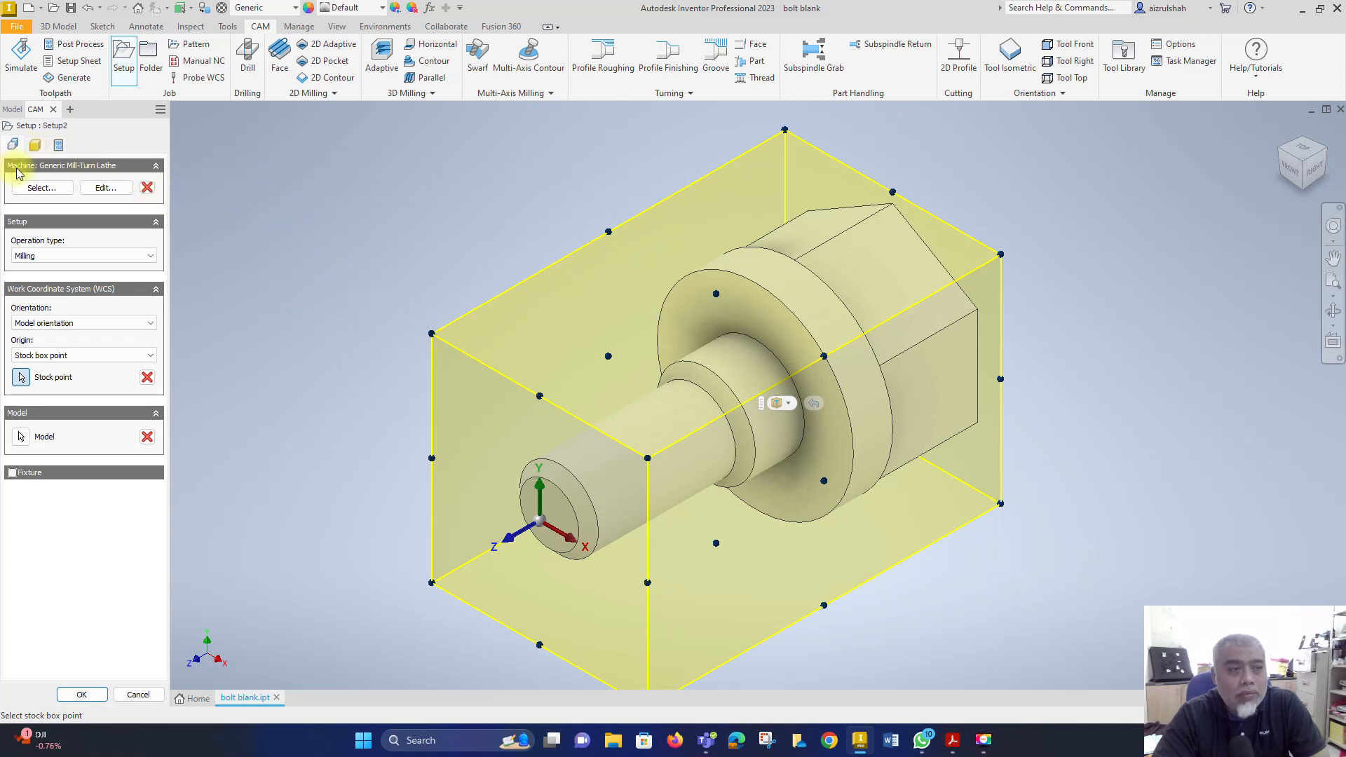
{"action": "left_click", "coordinate": [147, 188]}
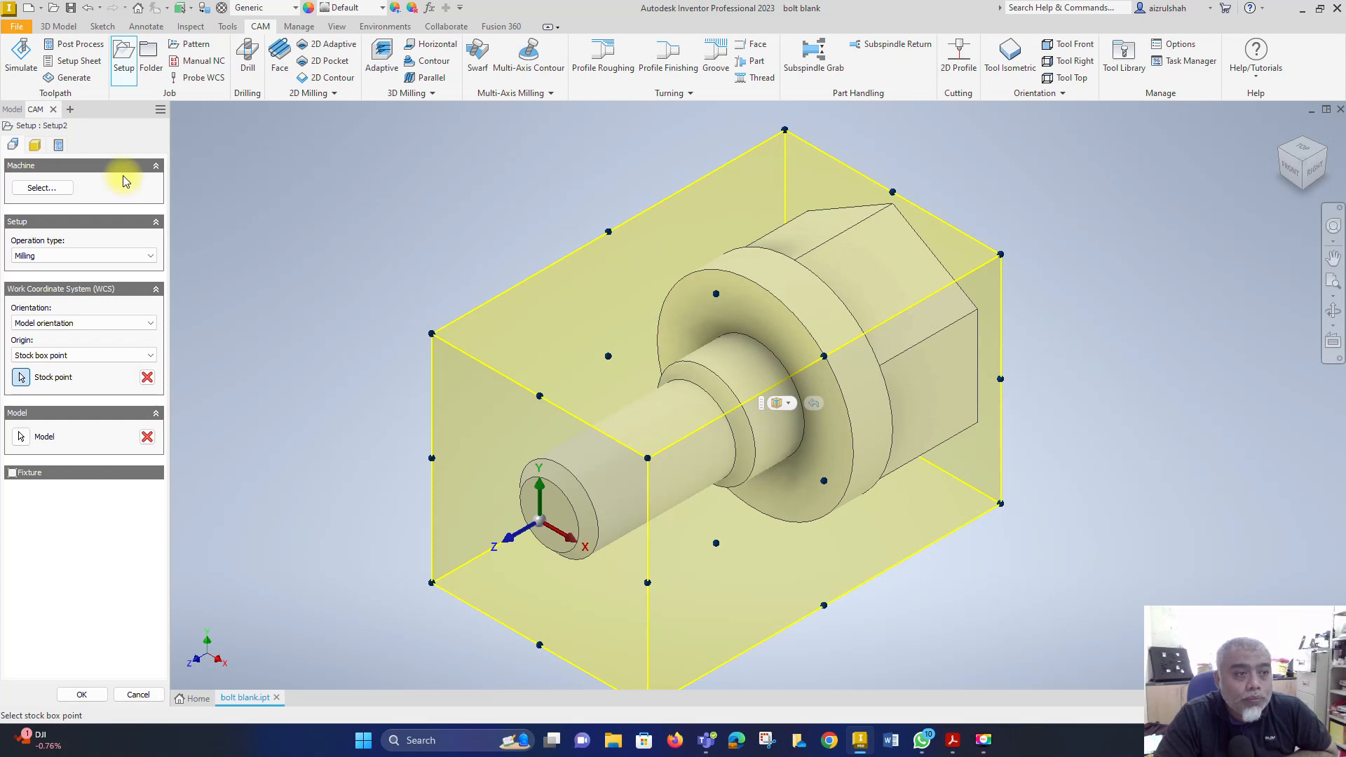
{"action": "left_click", "coordinate": [40, 190]}
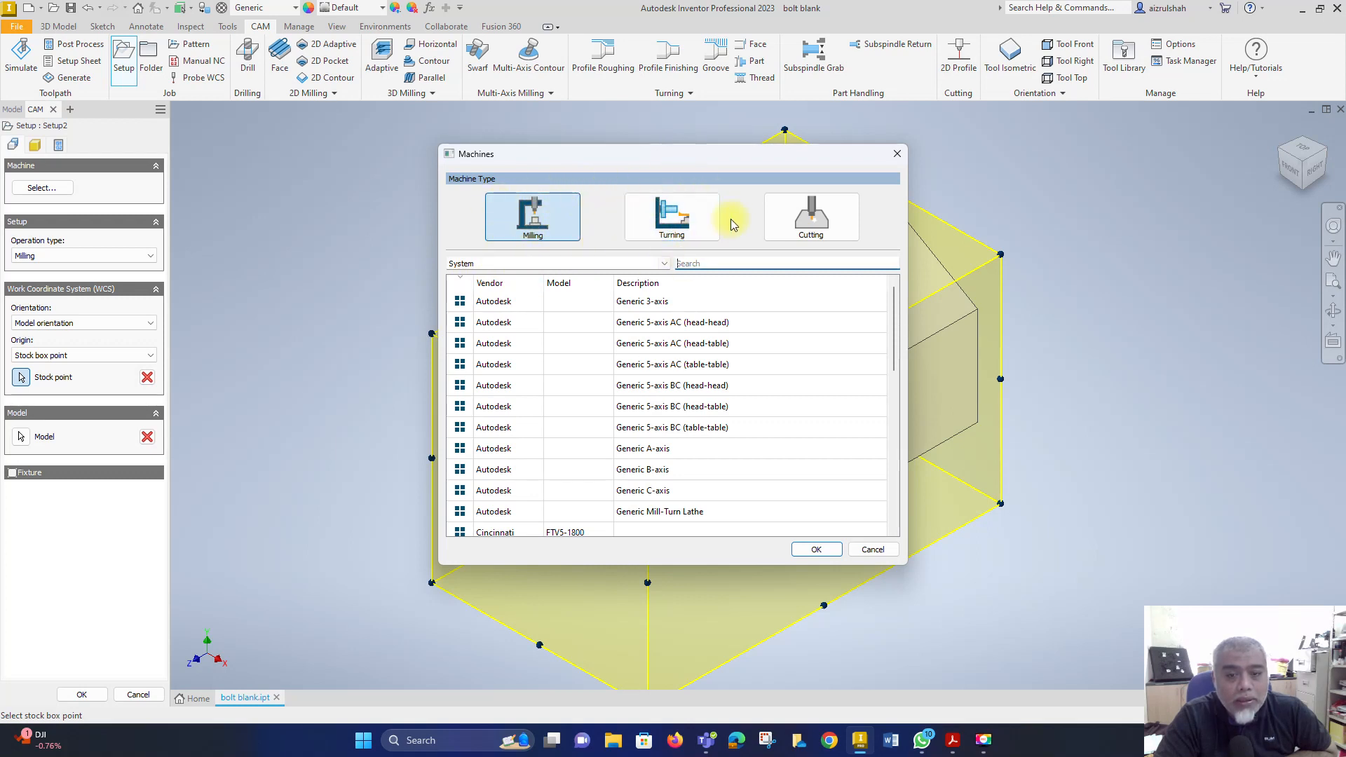
{"action": "left_click", "coordinate": [691, 223]}
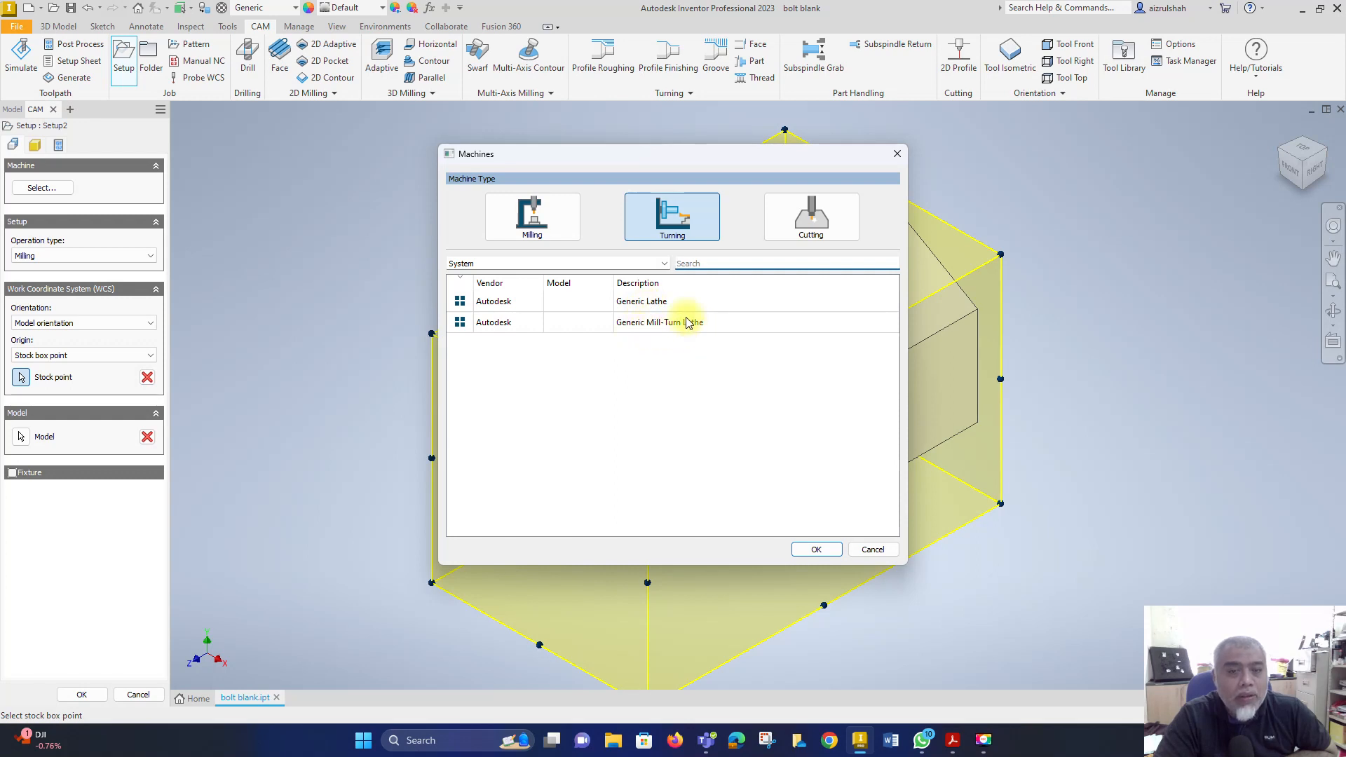
{"action": "left_click", "coordinate": [636, 332]}
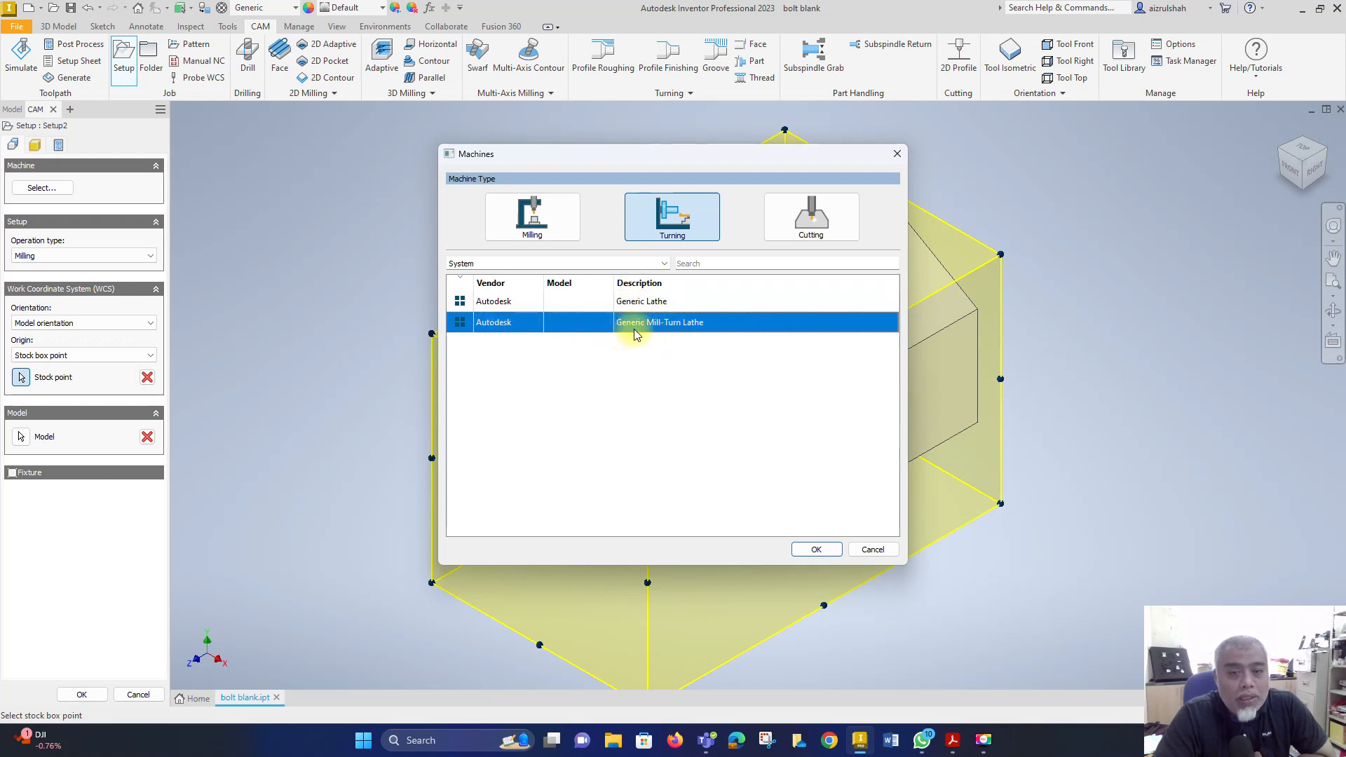
{"action": "left_click", "coordinate": [808, 549]}
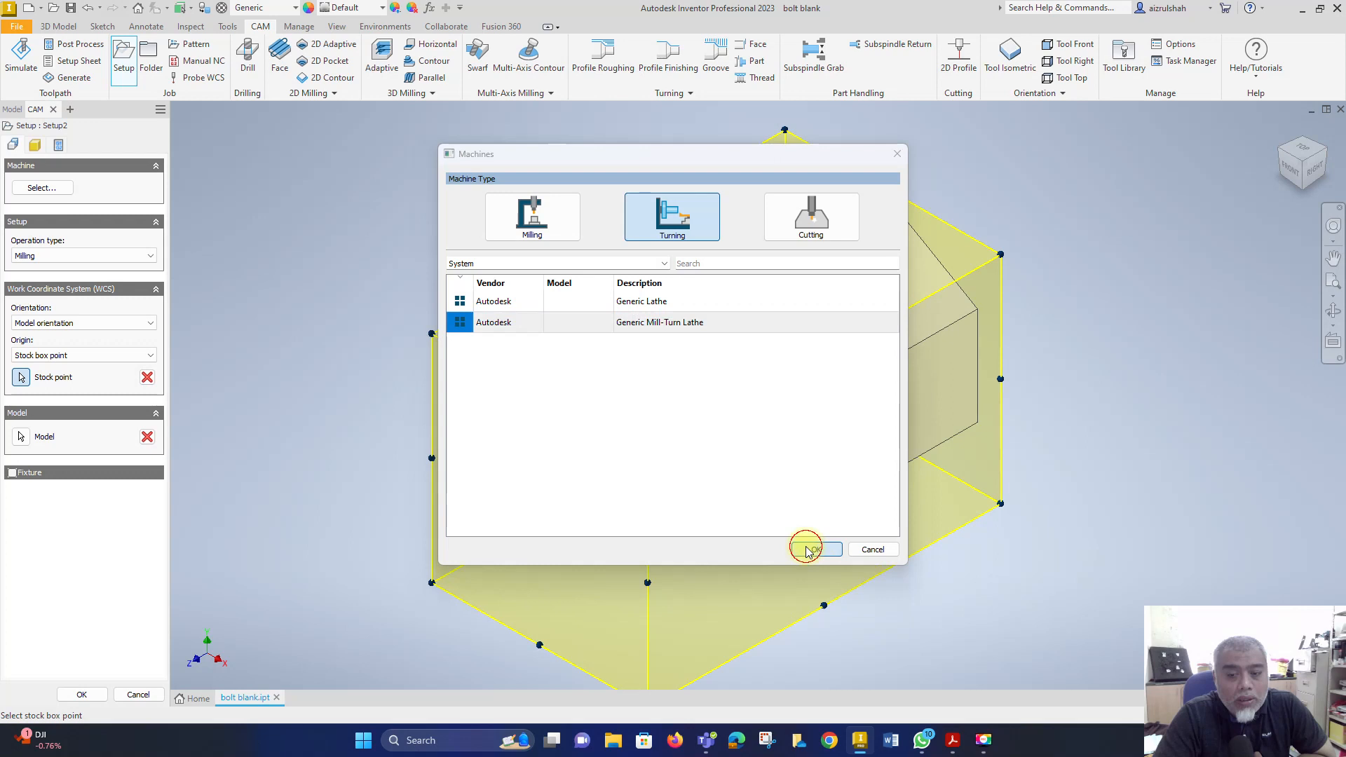
Step: Examine the cylindrical stock and the orientation of the work coordinate axes around the bolt blank
{"action": "middle_click_drag", "start_coordinate": [392, 296], "coordinate": [384, 259]}
{"action": "mouse_move", "coordinate": [384, 259]}
{"action": "middle_mouse_down"}
{"action": "mouse_move", "coordinate": [390, 273]}
{"action": "mouse_move", "coordinate": [389, 242]}
{"action": "middle_mouse_up"}
{"action": "scroll", "coordinate": [392, 253], "scroll_direction": "up", "scroll_amount": 3}
{"action": "scroll", "coordinate": [392, 253], "scroll_direction": "down", "scroll_amount": 4}
{"action": "scroll", "coordinate": [392, 253], "scroll_direction": "up", "scroll_amount": 3}
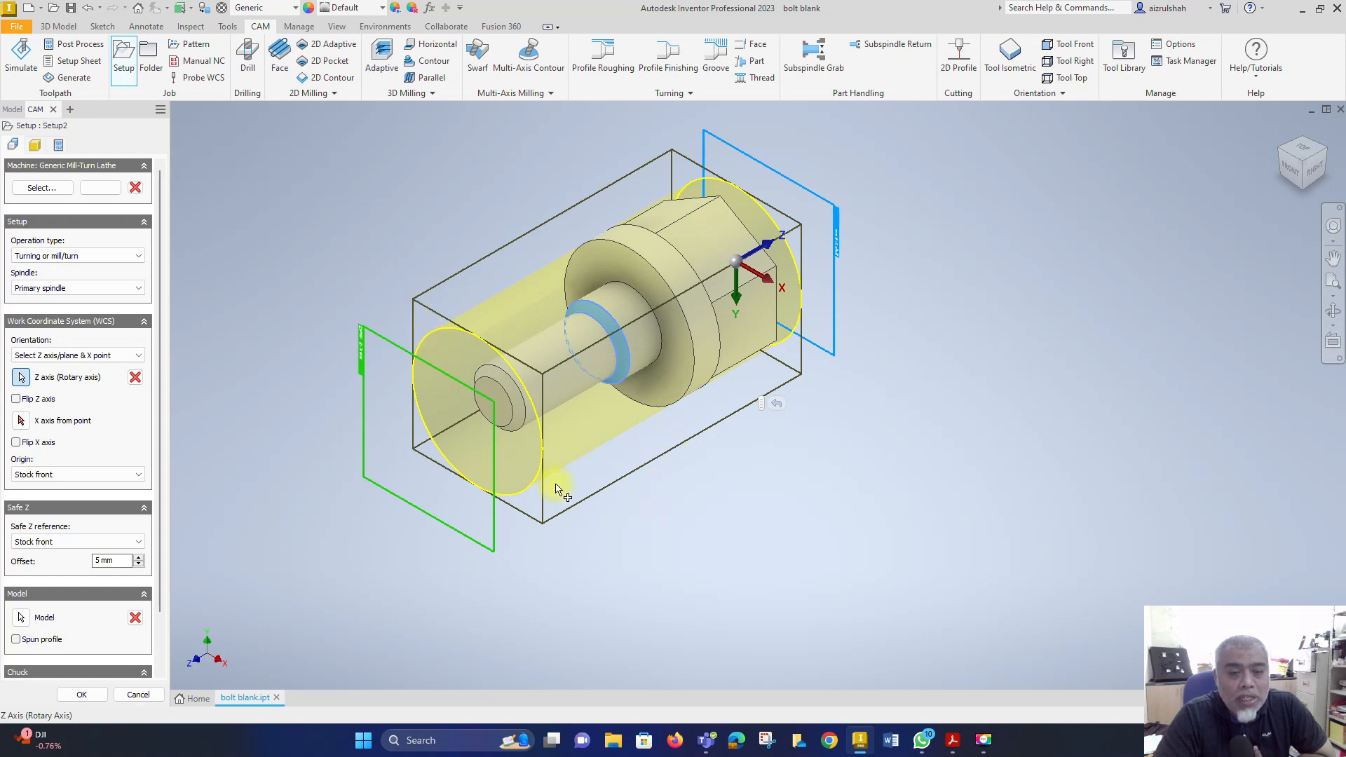
{"action": "mouse_move", "coordinate": [468, 280]}
{"action": "middle_mouse_down"}
{"action": "mouse_move", "coordinate": [490, 265]}
{"action": "mouse_move", "coordinate": [495, 277]}
{"action": "middle_mouse_up"}
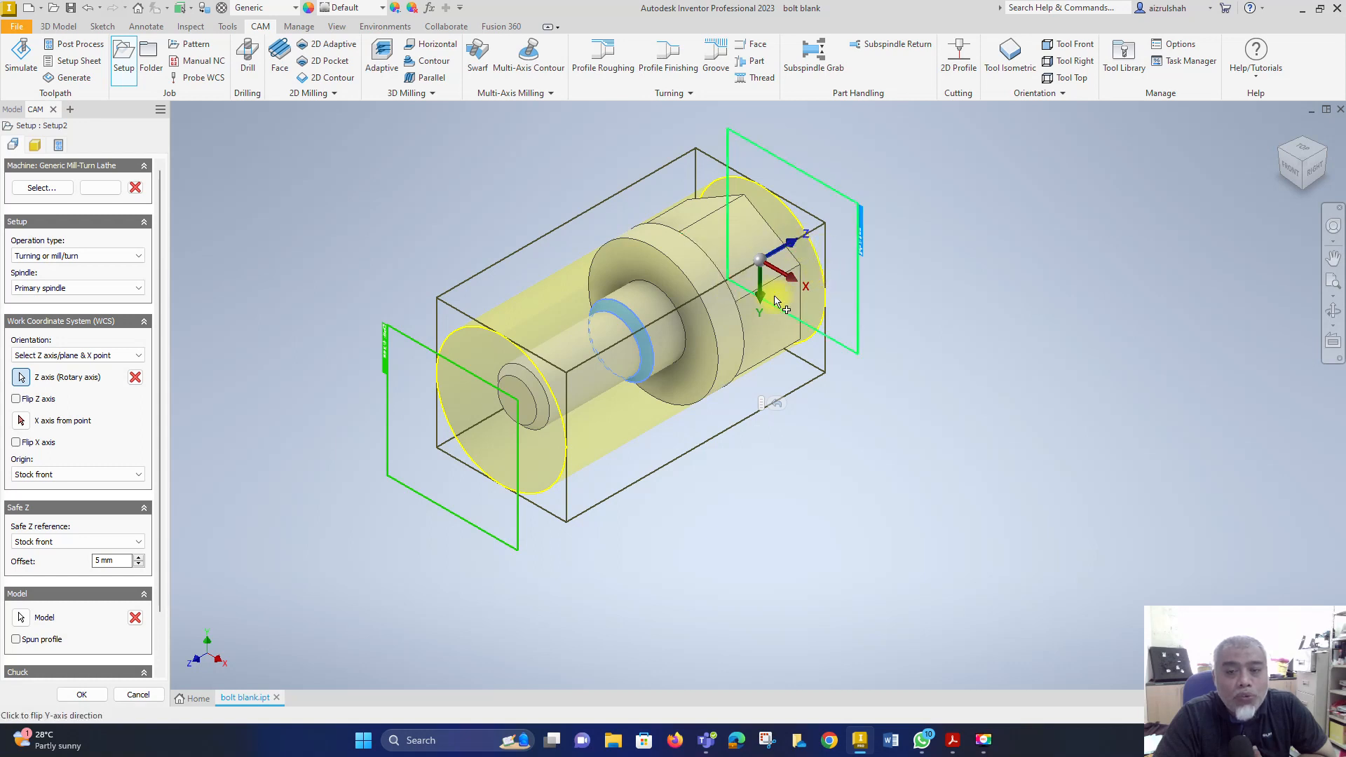
{"action": "left_click", "coordinate": [788, 267]}
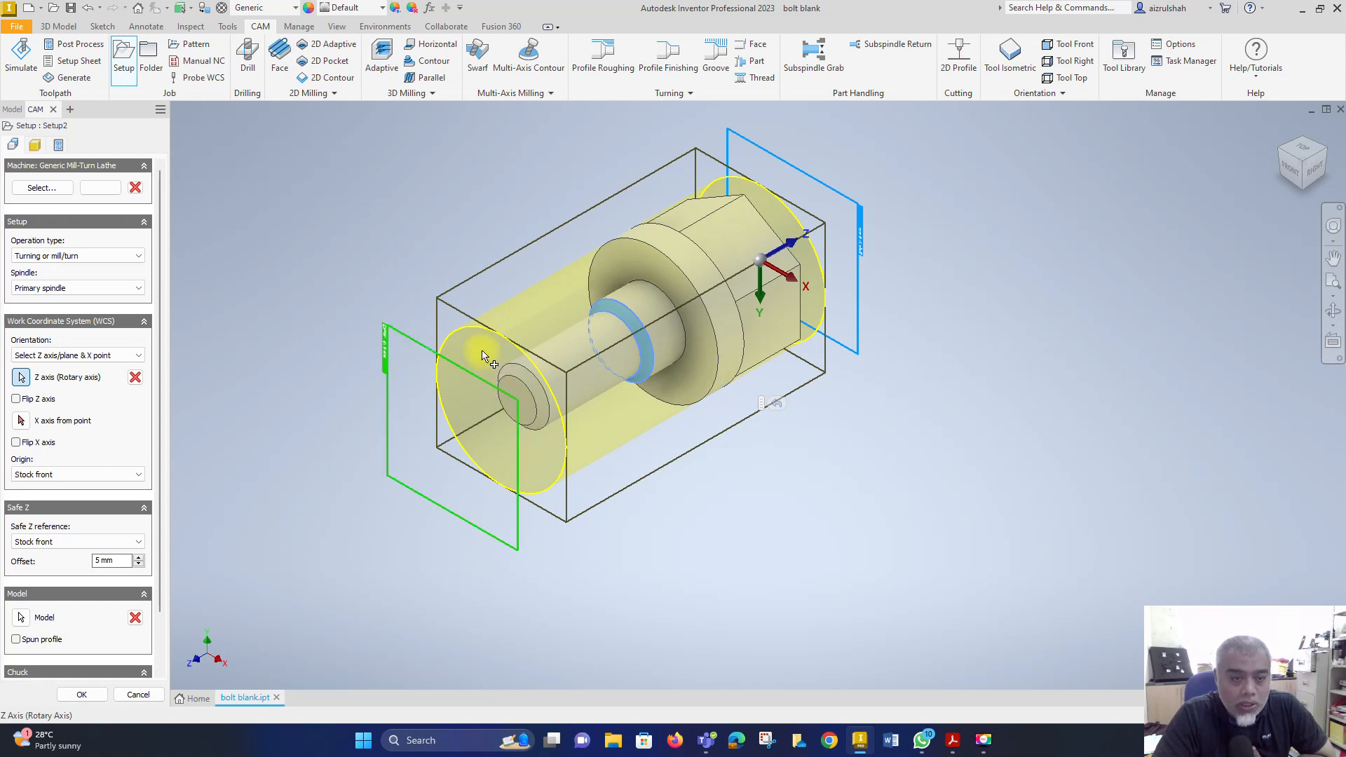
Step: Examine the labelled chuck plane near the shank end and the safe Z plane beyond the hexagonal head
{"action": "scroll", "coordinate": [421, 369], "scroll_direction": "up", "scroll_amount": 3}
{"action": "scroll", "coordinate": [422, 369], "scroll_direction": "up", "scroll_amount": 4}
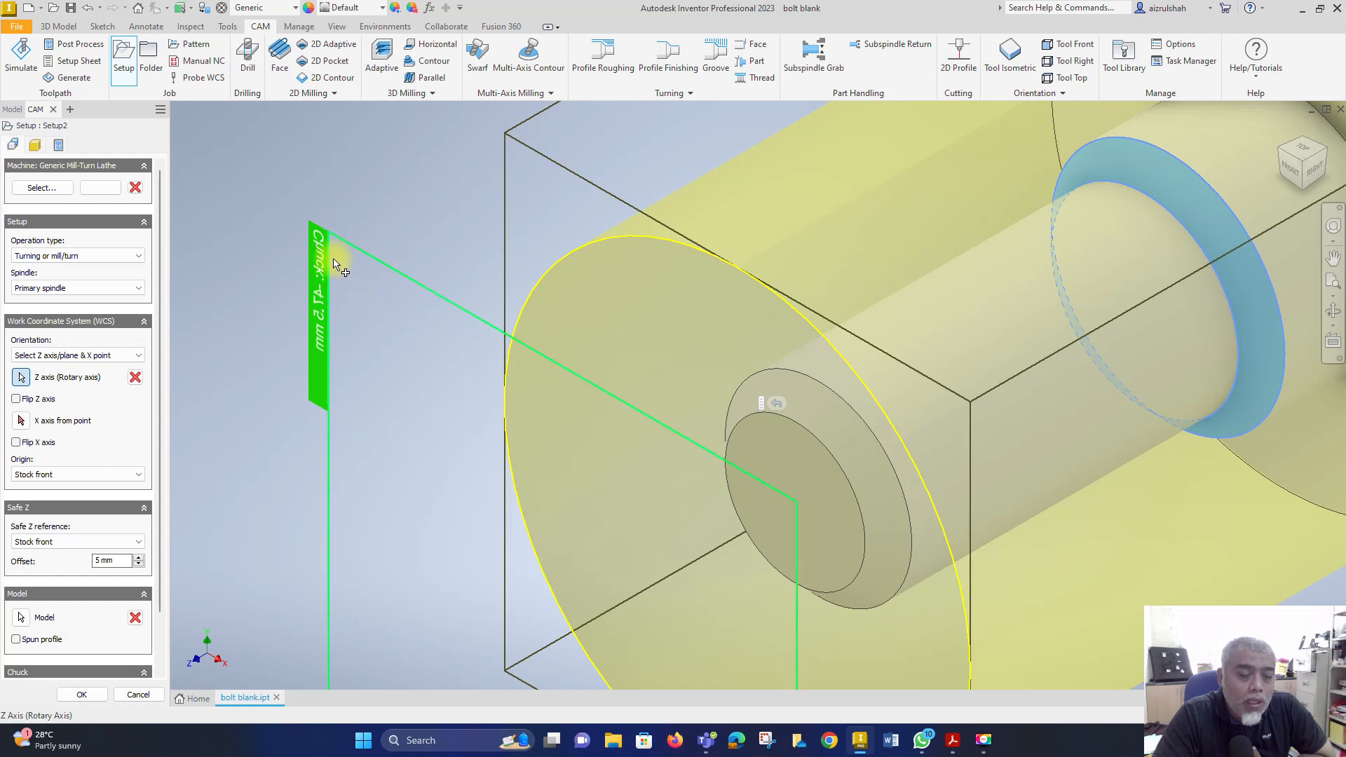
{"action": "scroll", "coordinate": [501, 327], "scroll_direction": "down", "scroll_amount": 5}
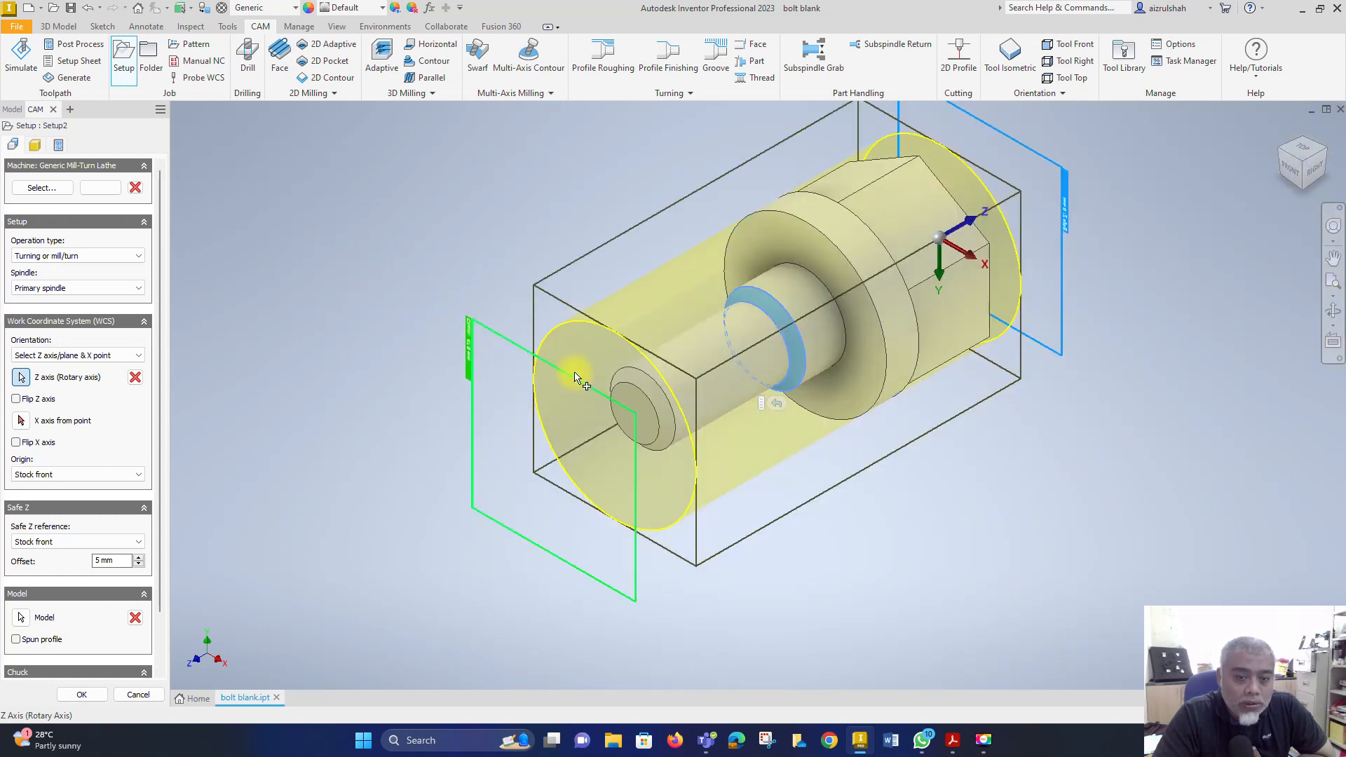
{"action": "scroll", "coordinate": [477, 427], "scroll_direction": "down", "scroll_amount": 2}
{"action": "scroll", "coordinate": [477, 427], "scroll_direction": "up", "scroll_amount": 5}
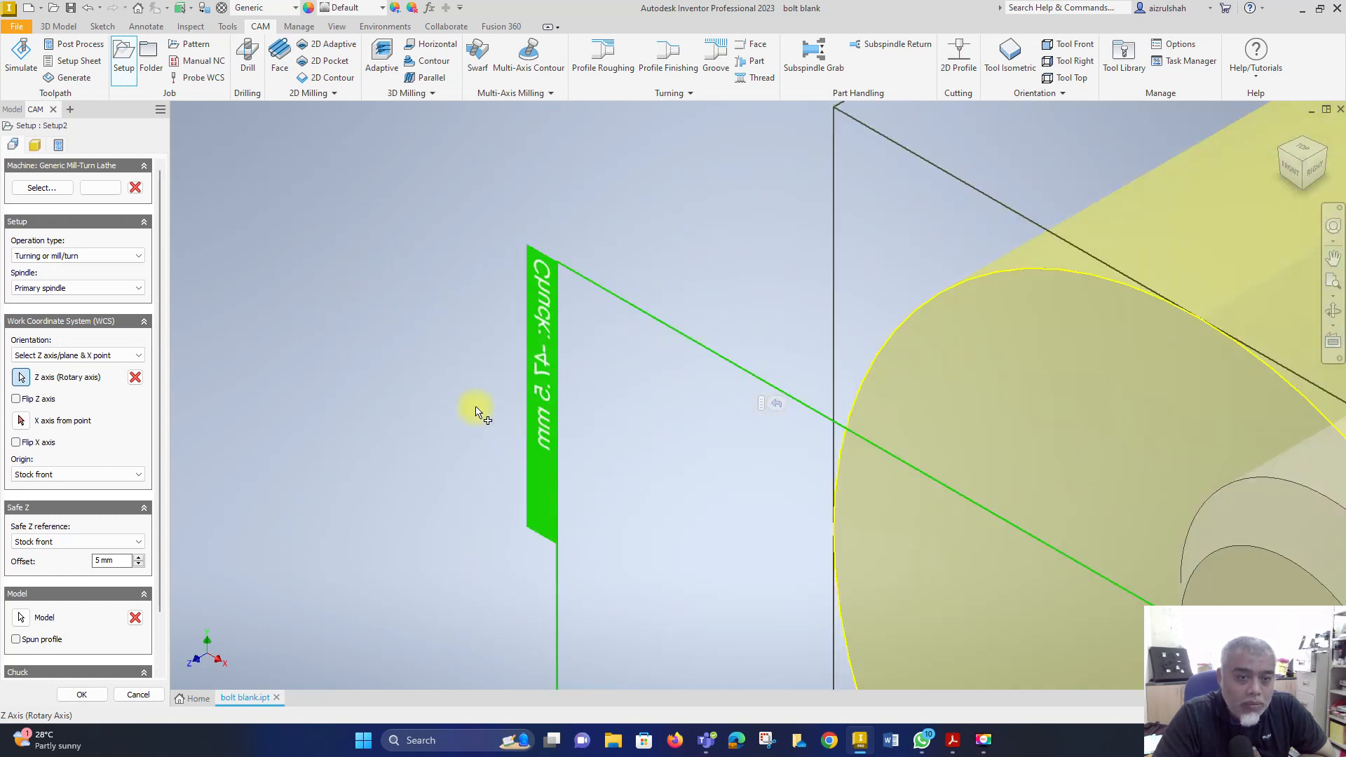
{"action": "scroll", "coordinate": [553, 342], "scroll_direction": "down", "scroll_amount": 1}
{"action": "scroll", "coordinate": [551, 340], "scroll_direction": "down", "scroll_amount": 3}
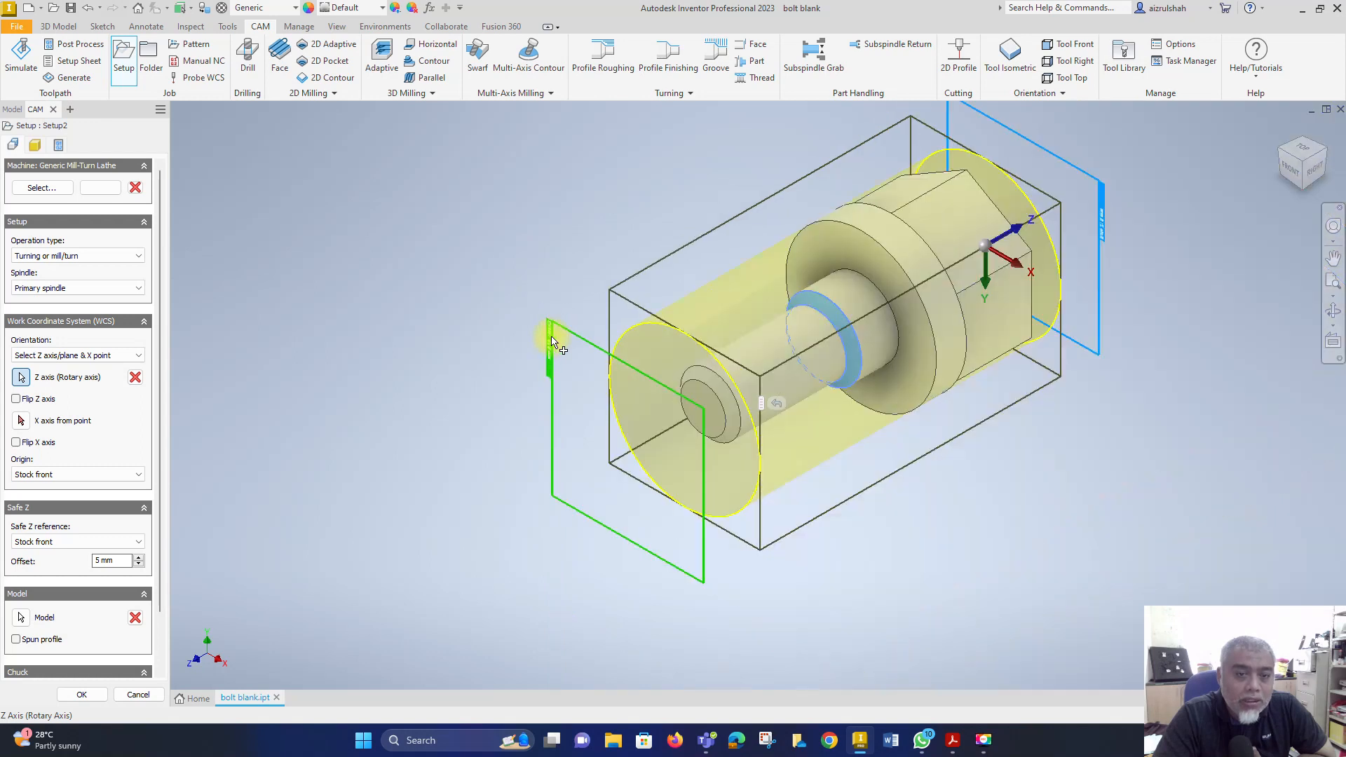
{"action": "scroll", "coordinate": [517, 367], "scroll_direction": "up", "scroll_amount": 1}
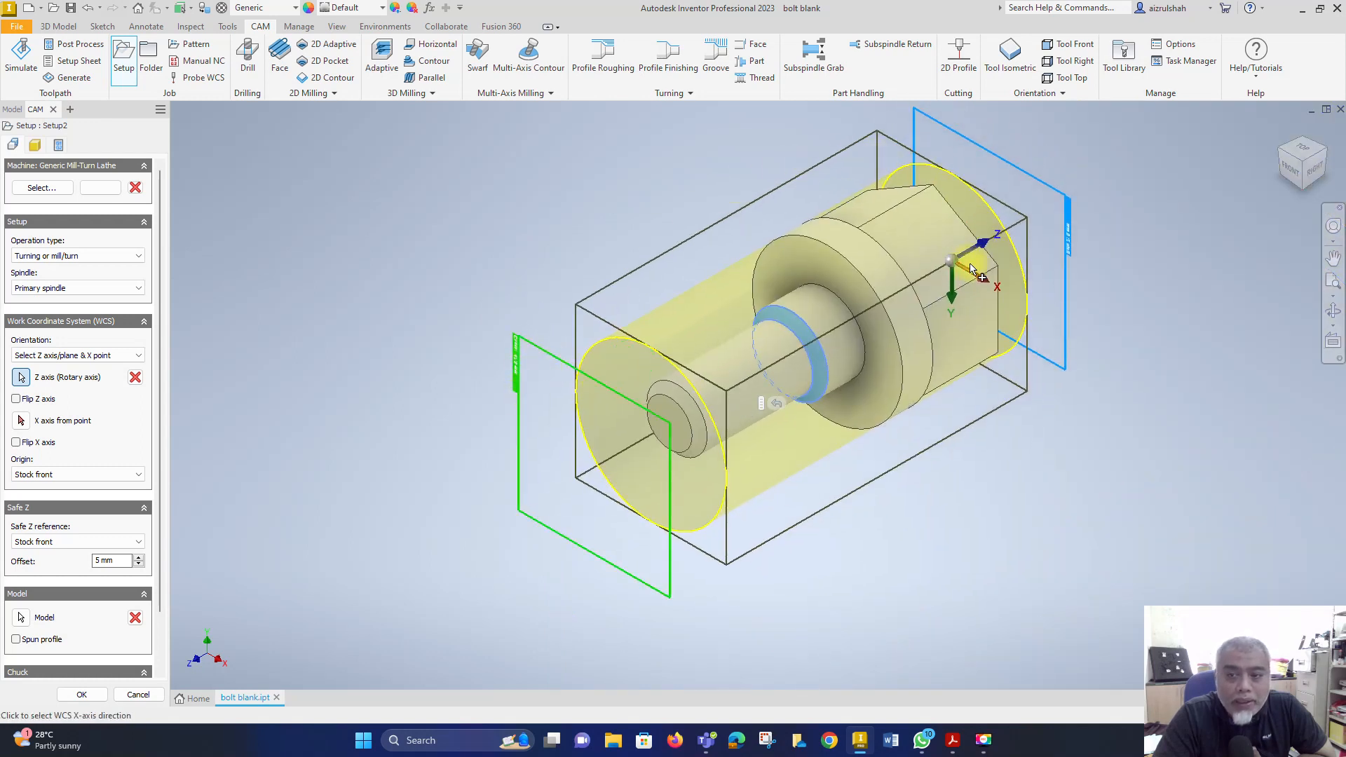
{"action": "scroll", "coordinate": [1075, 246], "scroll_direction": "down", "scroll_amount": 2}
{"action": "scroll", "coordinate": [1075, 246], "scroll_direction": "up", "scroll_amount": 5}
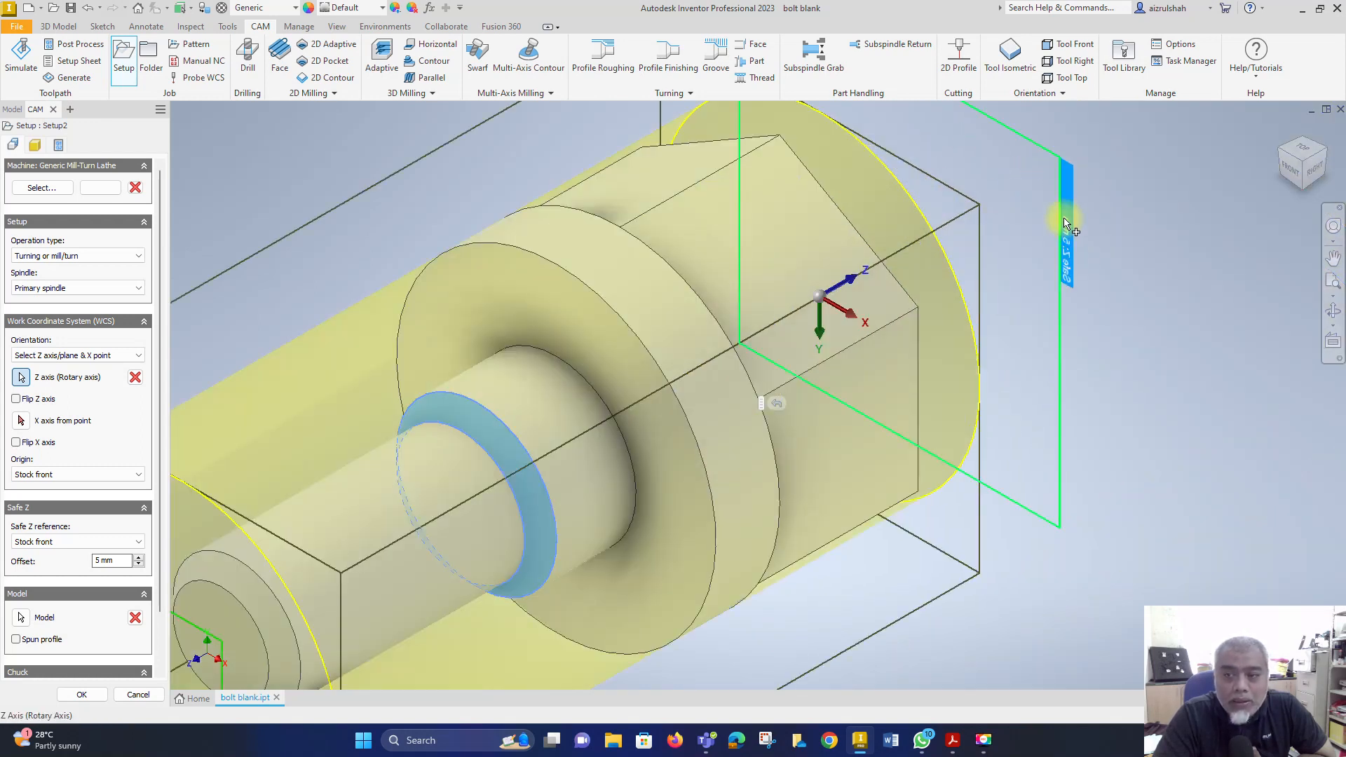
{"action": "scroll", "coordinate": [1058, 421], "scroll_direction": "down", "scroll_amount": 4}
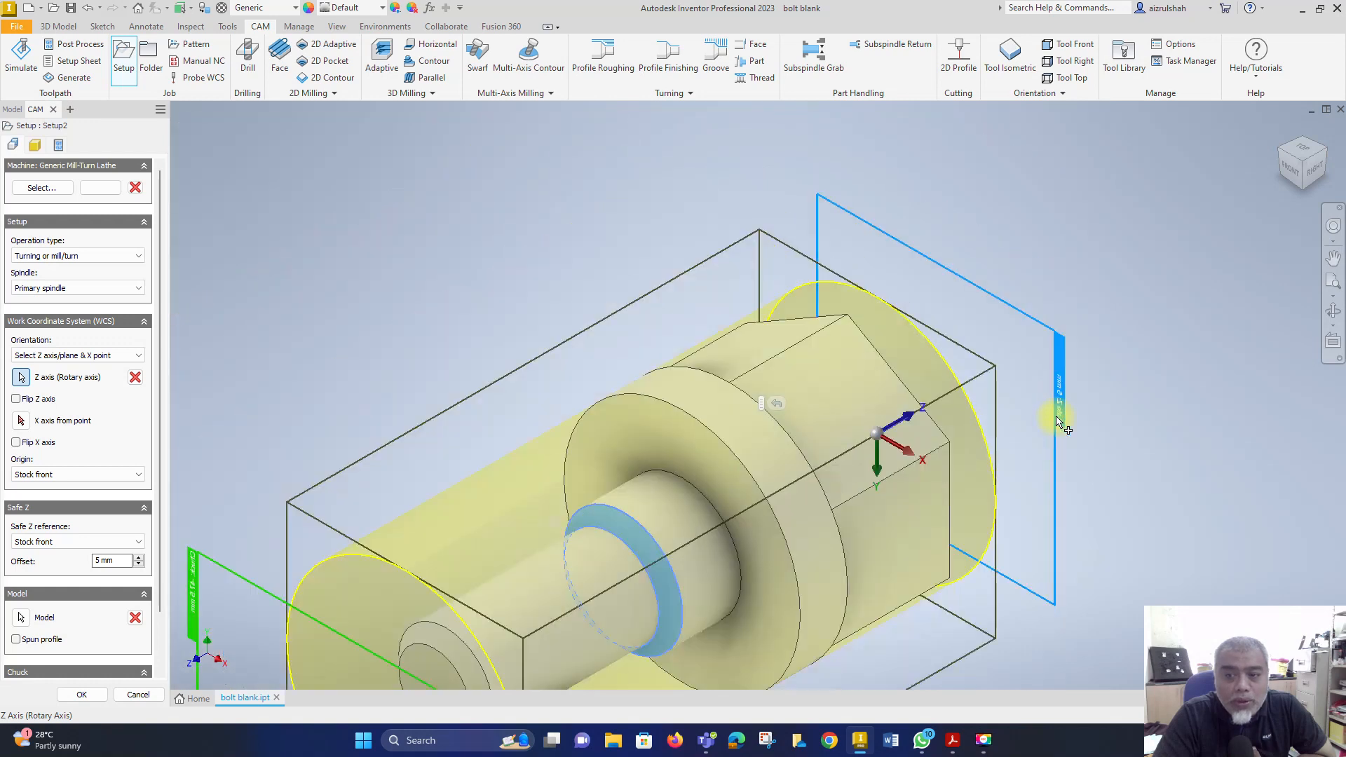
{"action": "scroll", "coordinate": [1059, 421], "scroll_direction": "up", "scroll_amount": 2}
{"action": "scroll", "coordinate": [1059, 421], "scroll_direction": "down", "scroll_amount": 3}
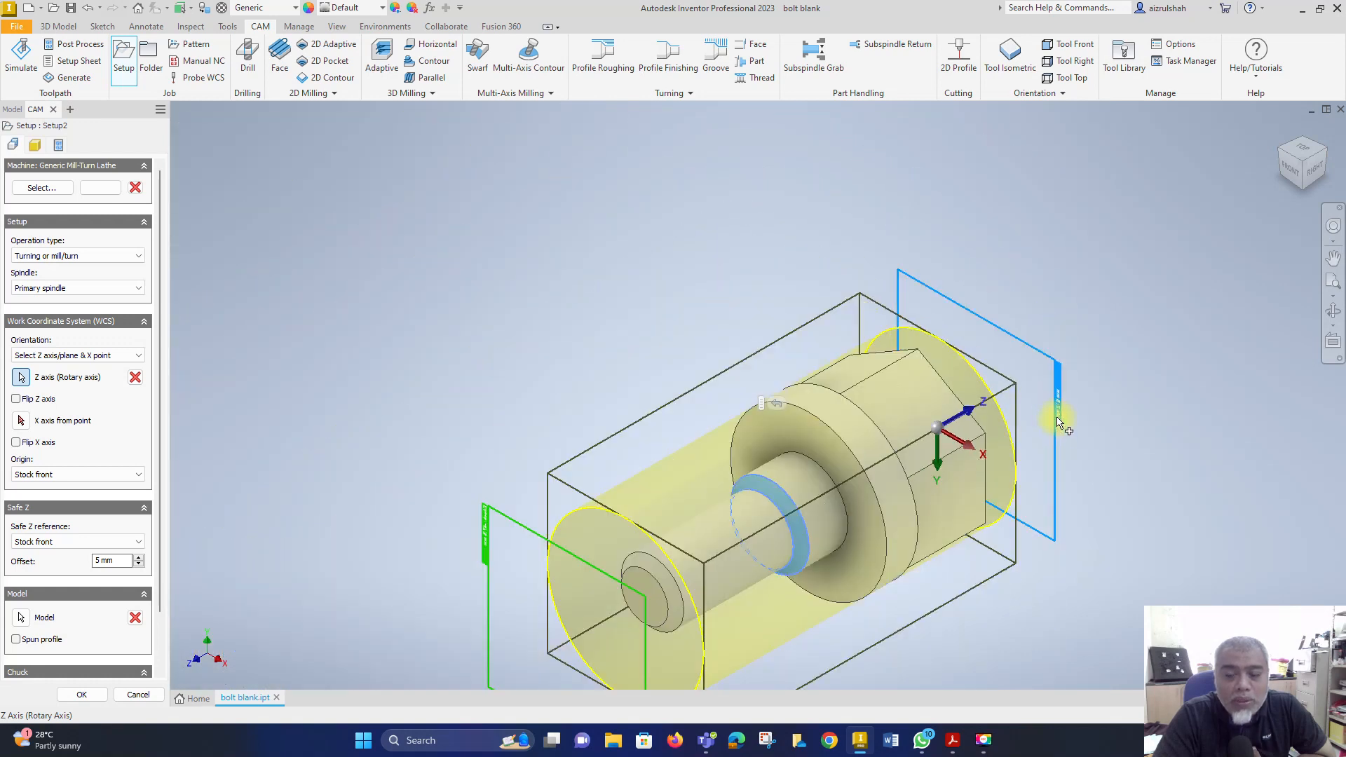
{"action": "middle_click_drag", "start_coordinate": [1006, 300], "coordinate": [863, 234]}
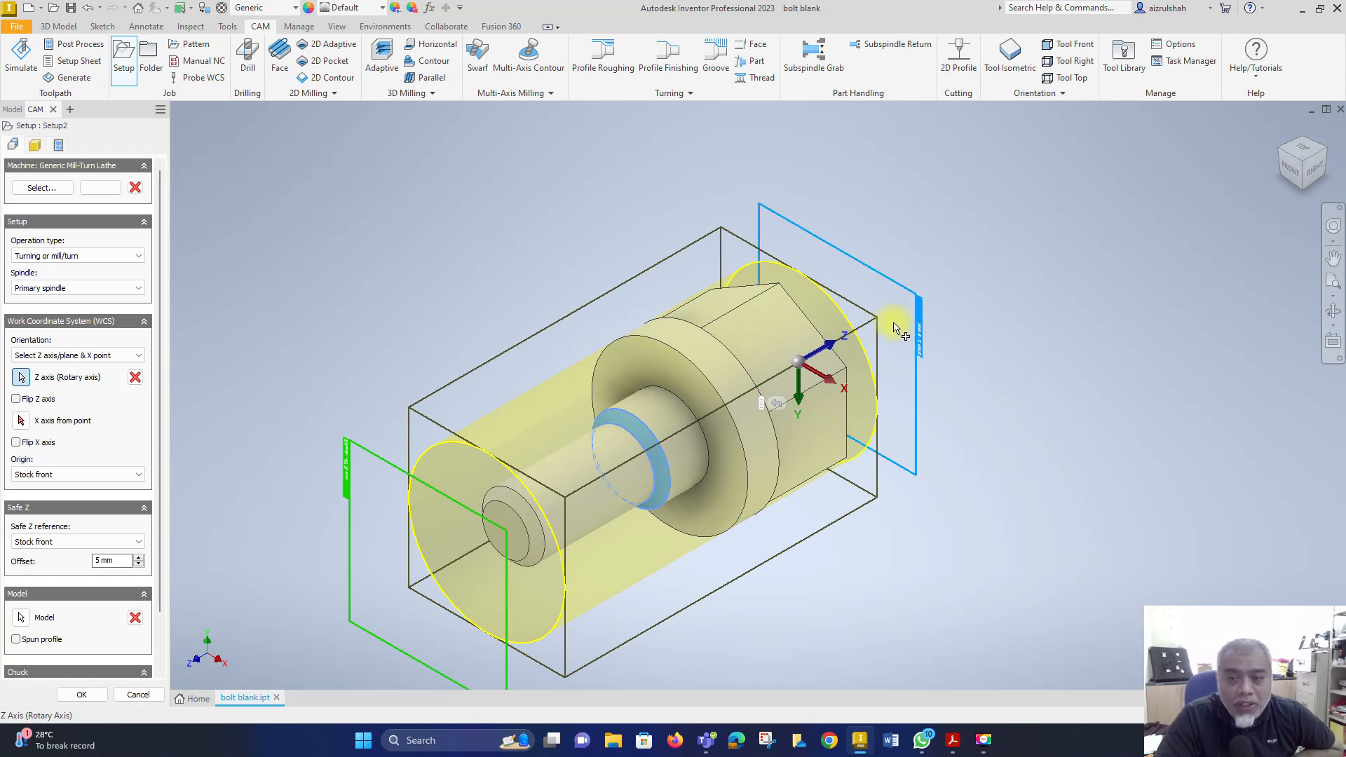
{"action": "middle_click_drag", "start_coordinate": [895, 328], "coordinate": [949, 277]}
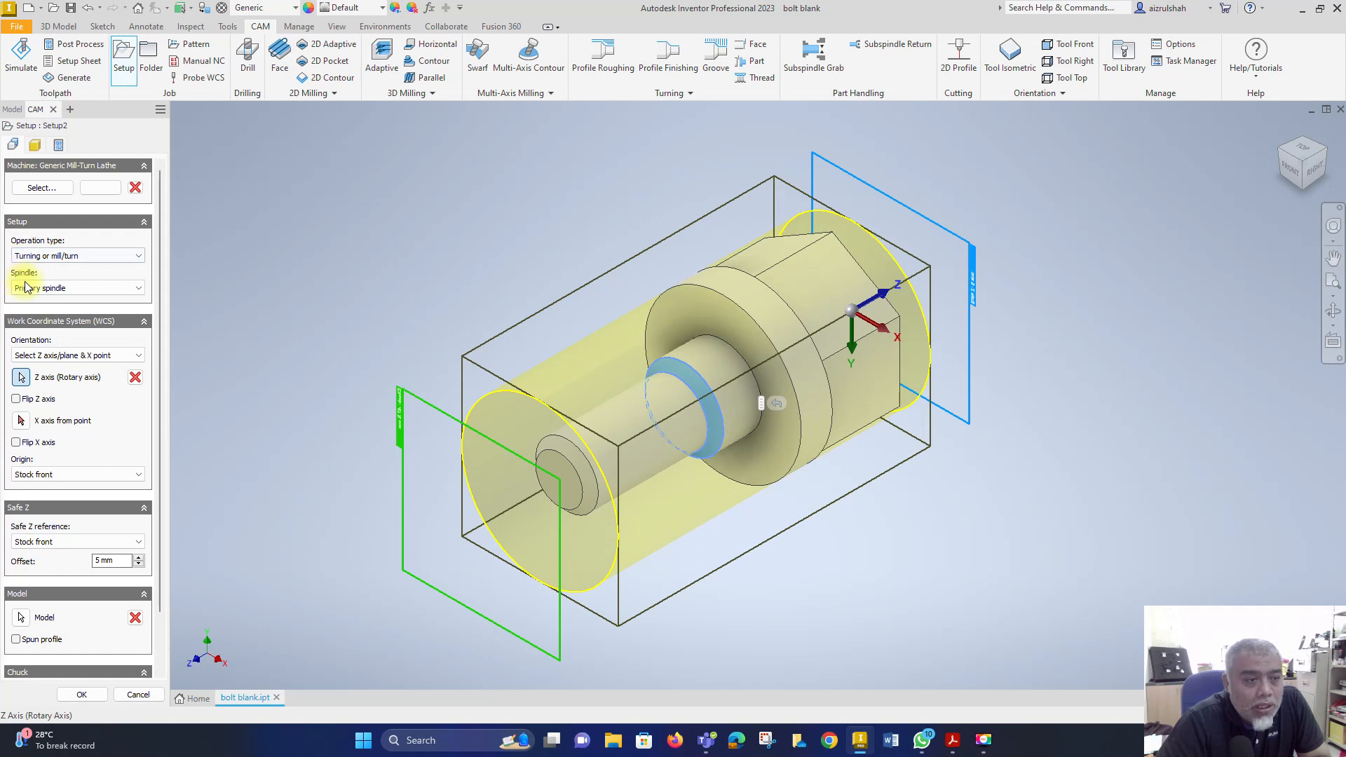
Step: Try the Milling operation type, and return the setup to Turning or mill/turn with the primary spindle
{"action": "left_click", "coordinate": [132, 257]}
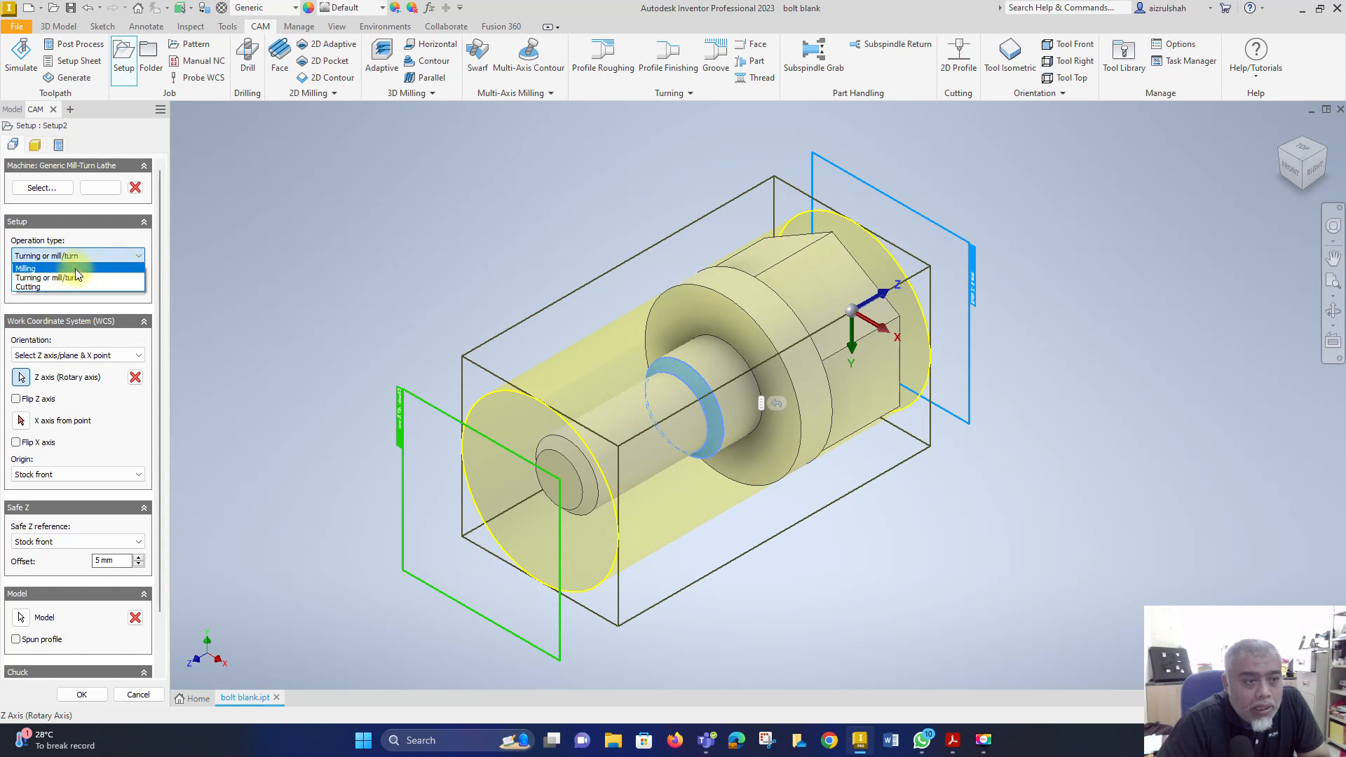
{"action": "left_click", "coordinate": [44, 268]}
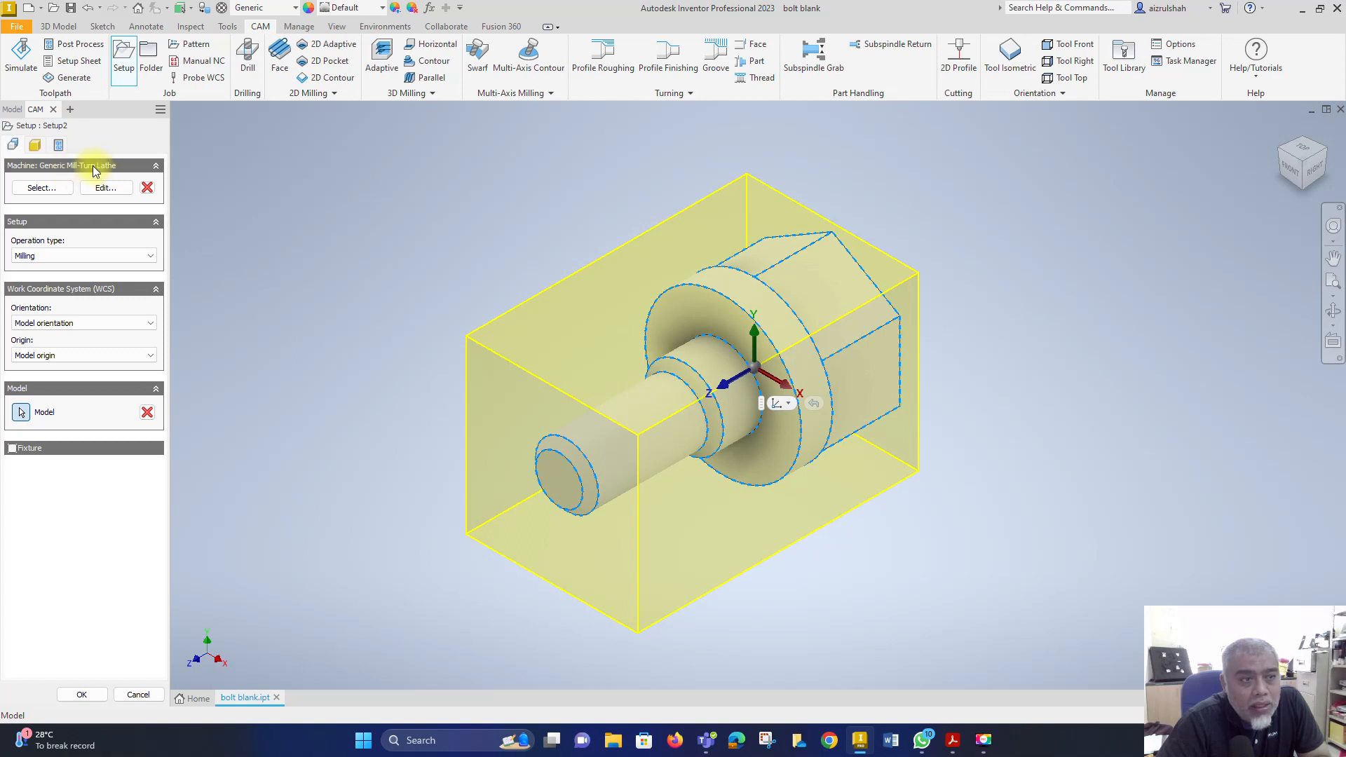
{"action": "left_click", "coordinate": [40, 255]}
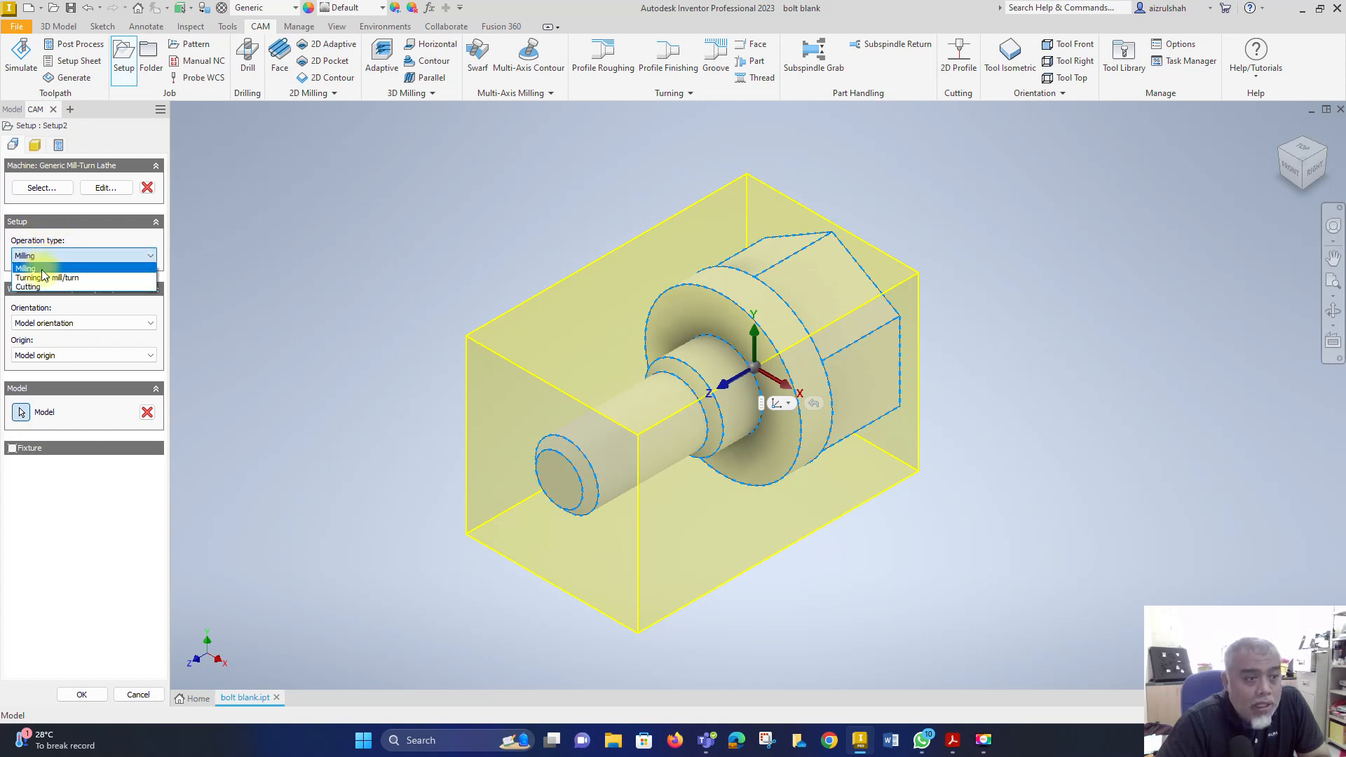
{"action": "left_click", "coordinate": [43, 279]}
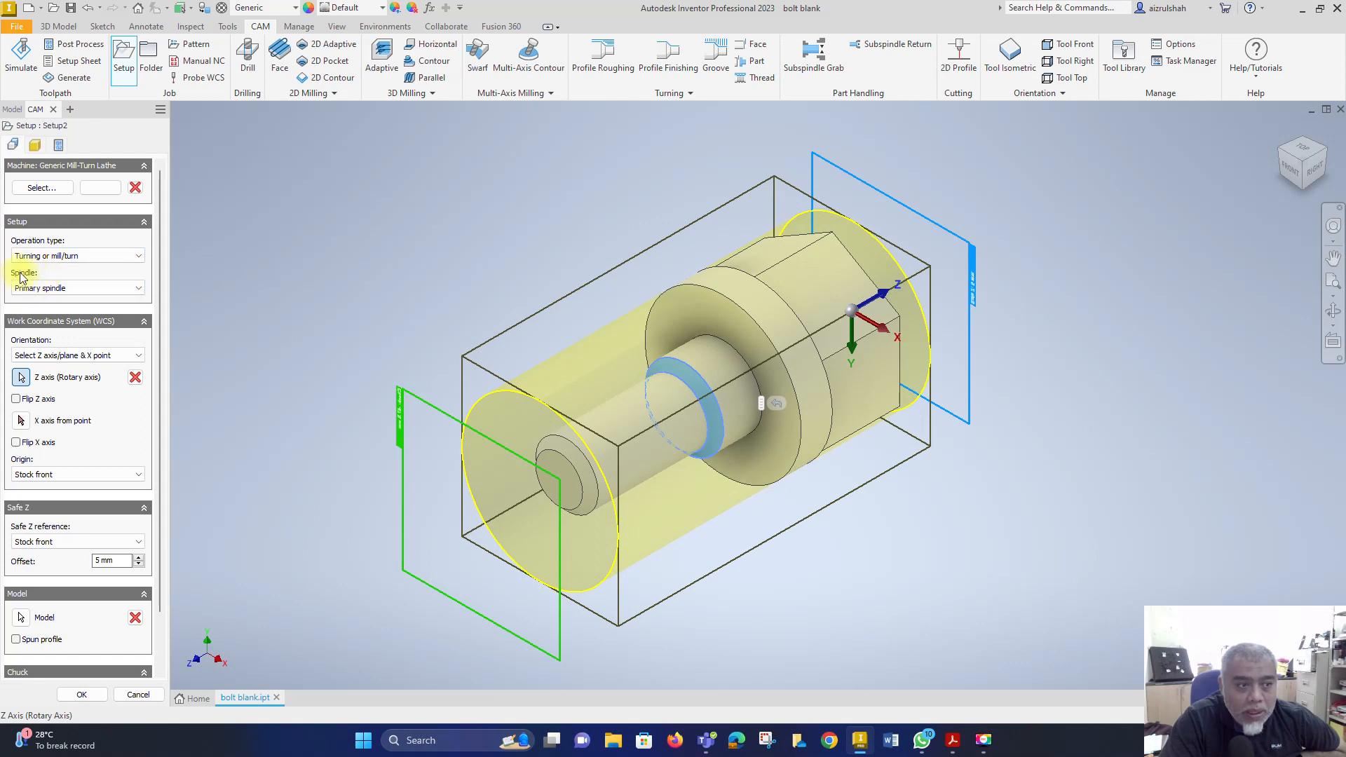
{"action": "left_click", "coordinate": [52, 290]}
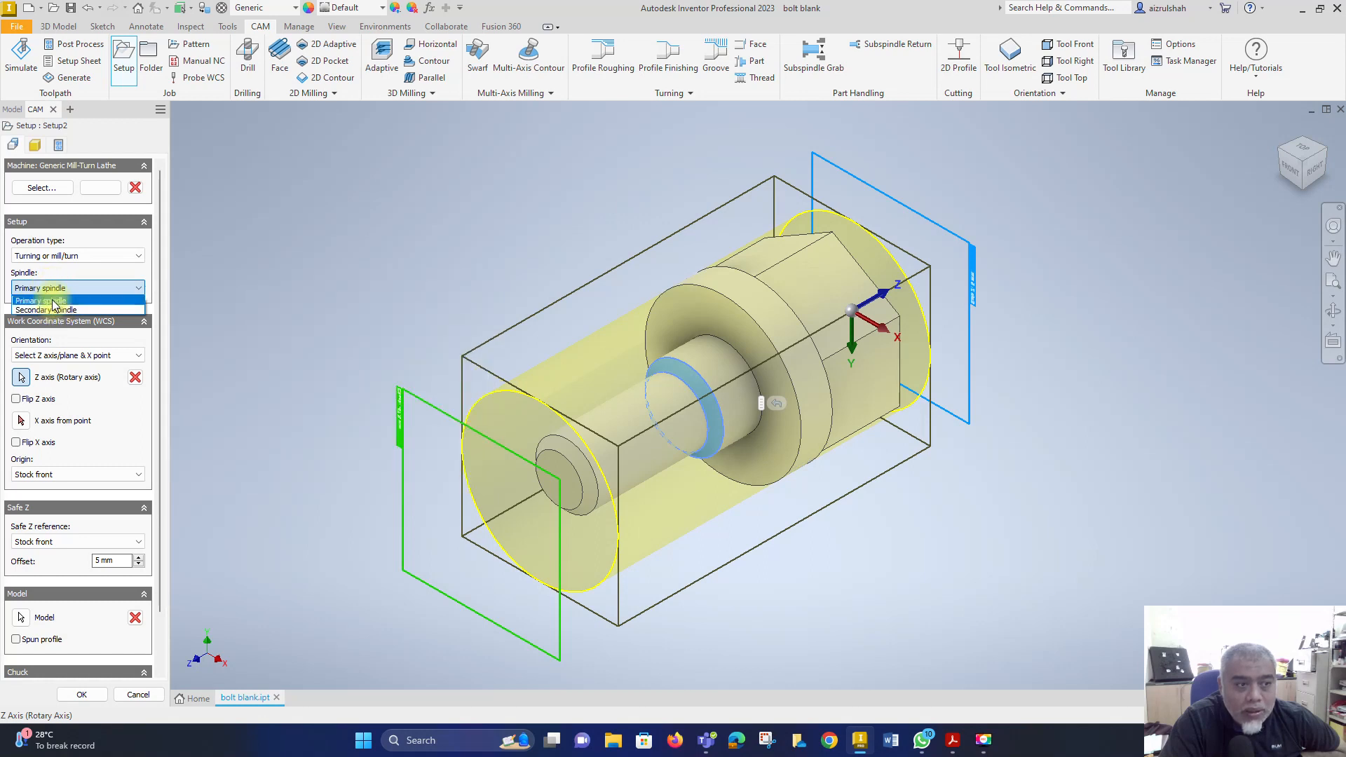
{"action": "left_click", "coordinate": [53, 301]}
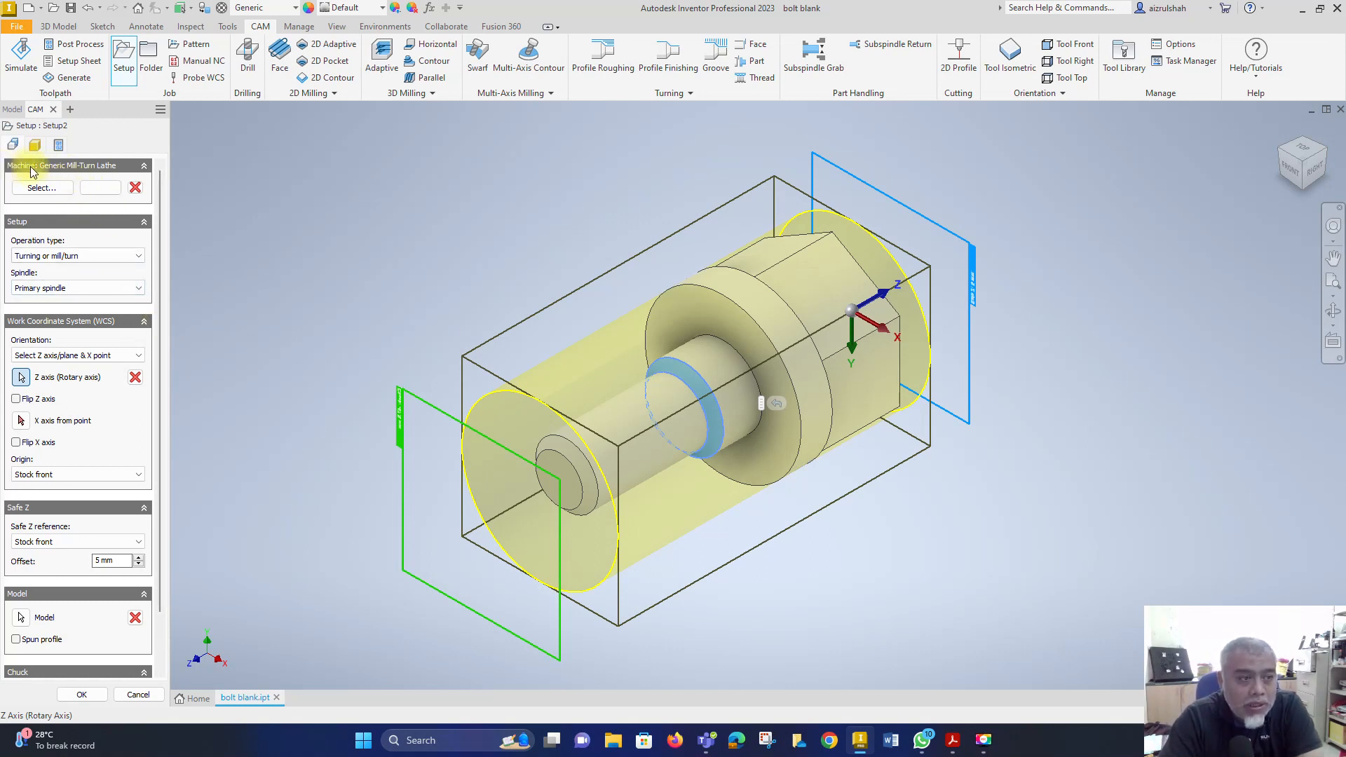
{"action": "mouse_move", "coordinate": [31, 166]}
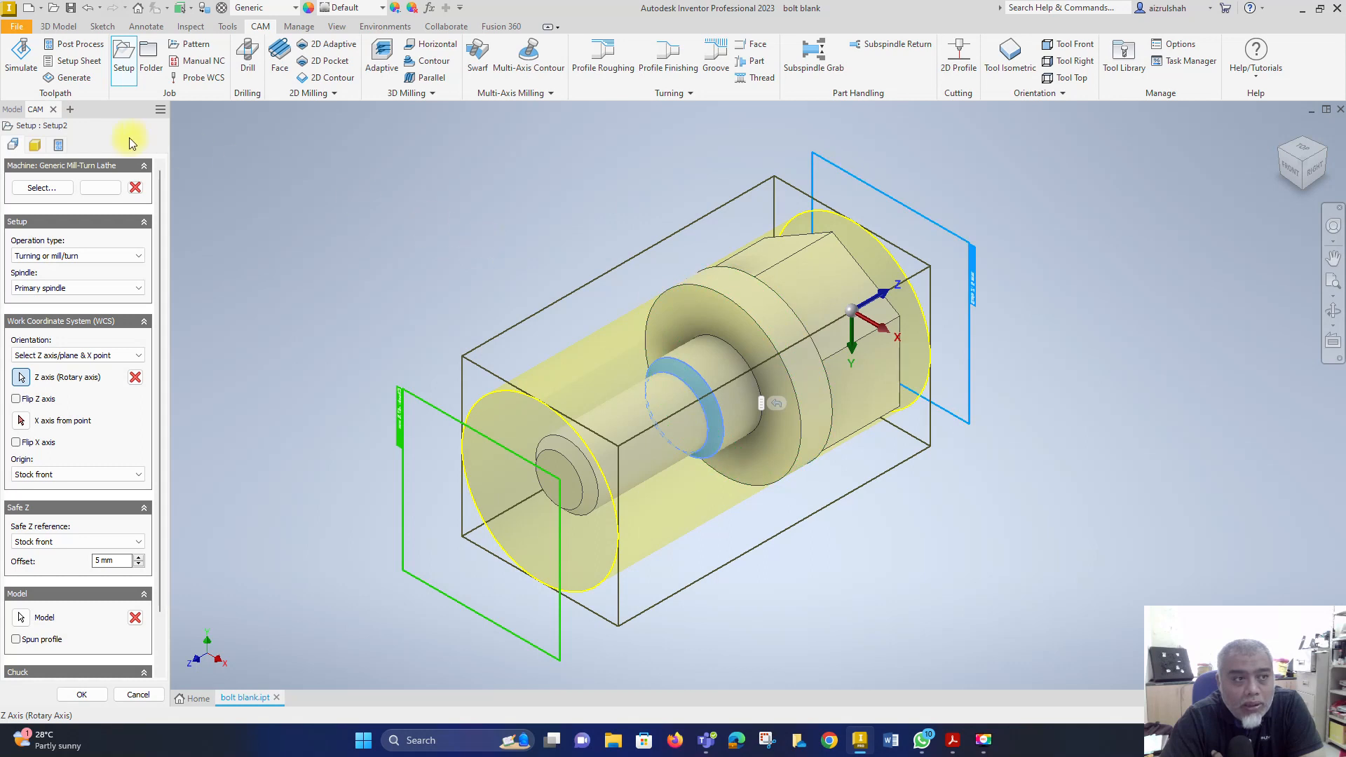
Step: Cancel the setup and review the profile dimensions in the sketch under Revolution1, finishing the sketch without edits
{"action": "left_click", "coordinate": [12, 111]}
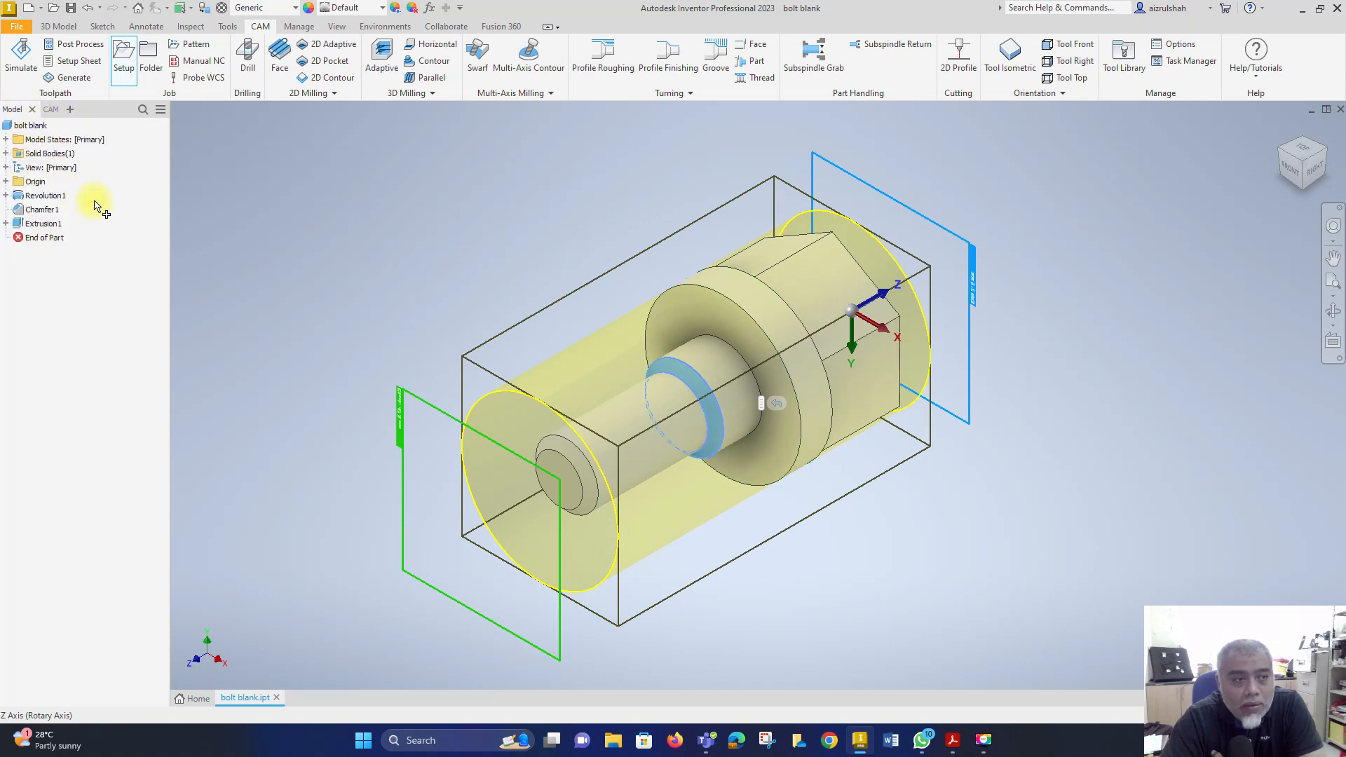
{"action": "left_click", "coordinate": [6, 196]}
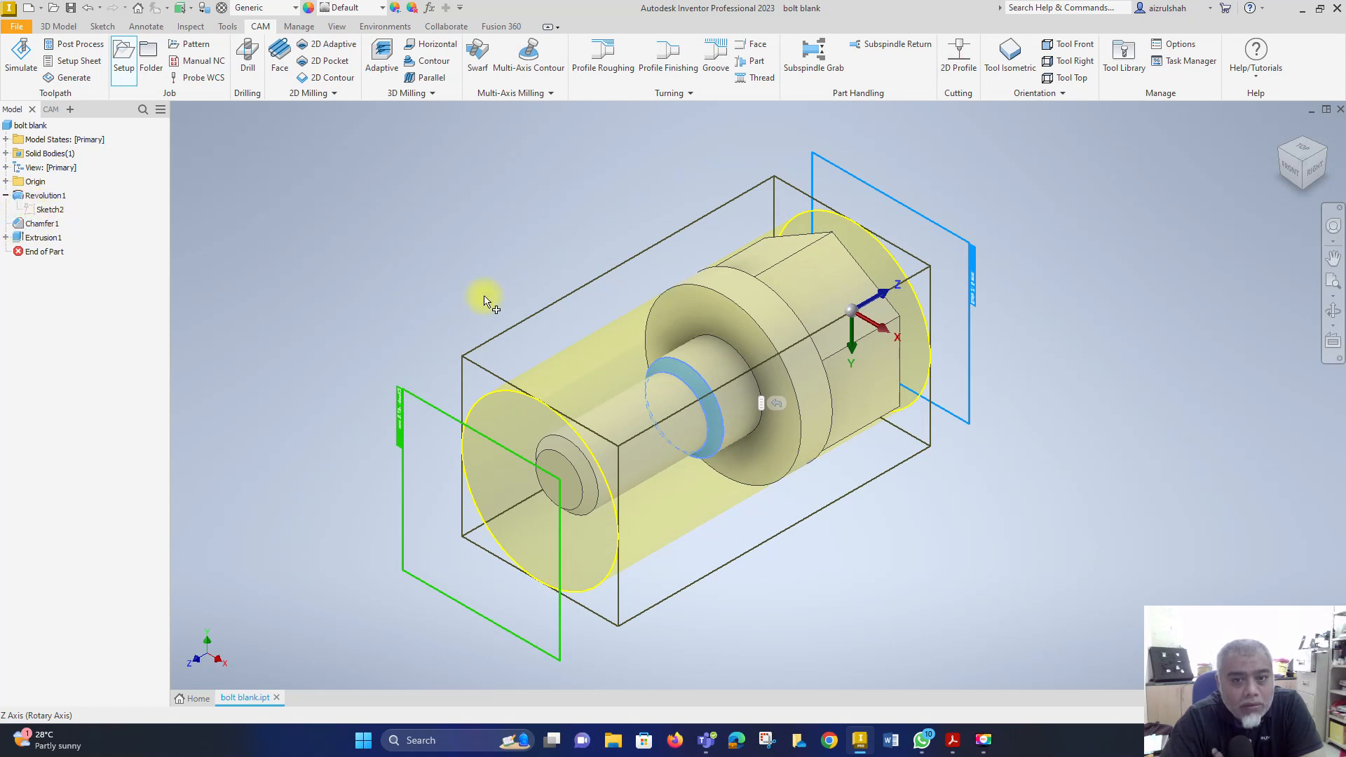
{"action": "key", "text": "Escape"}
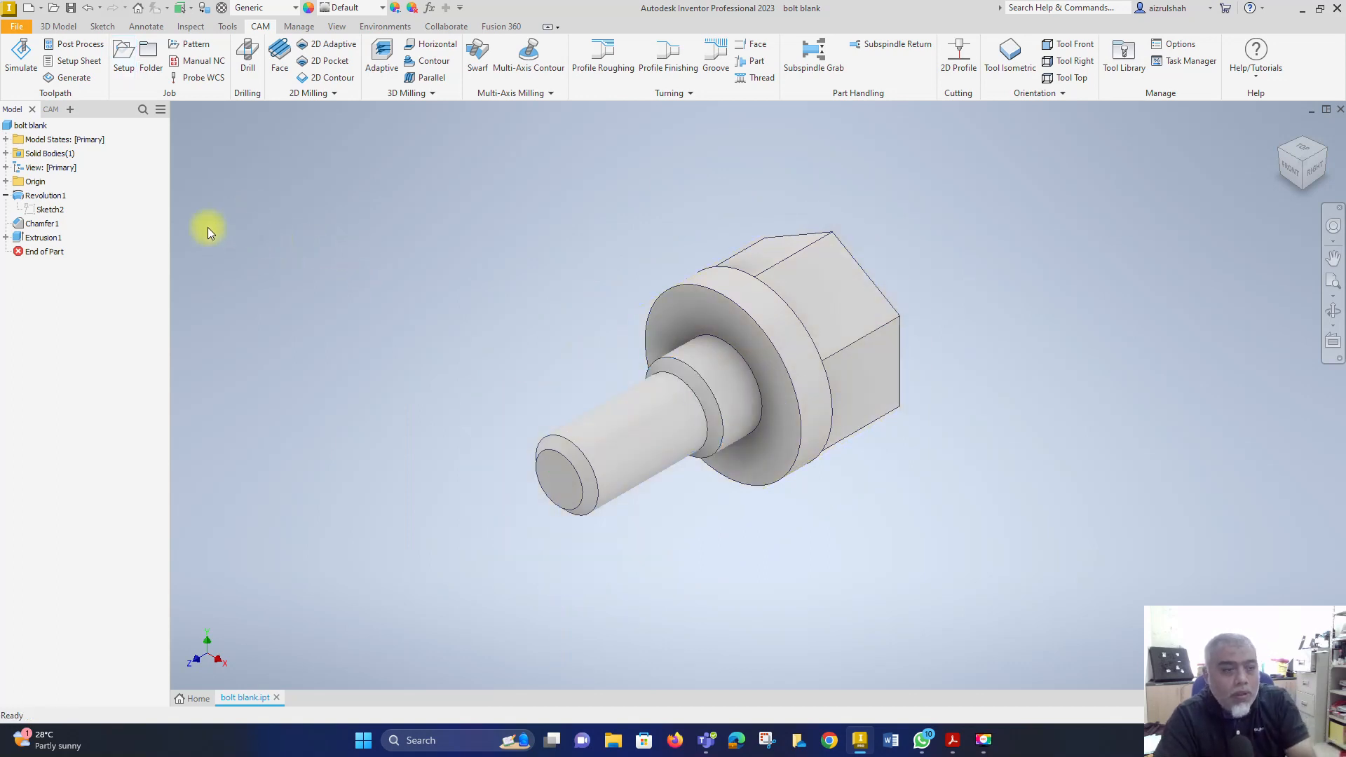
{"action": "right_click", "coordinate": [53, 211]}
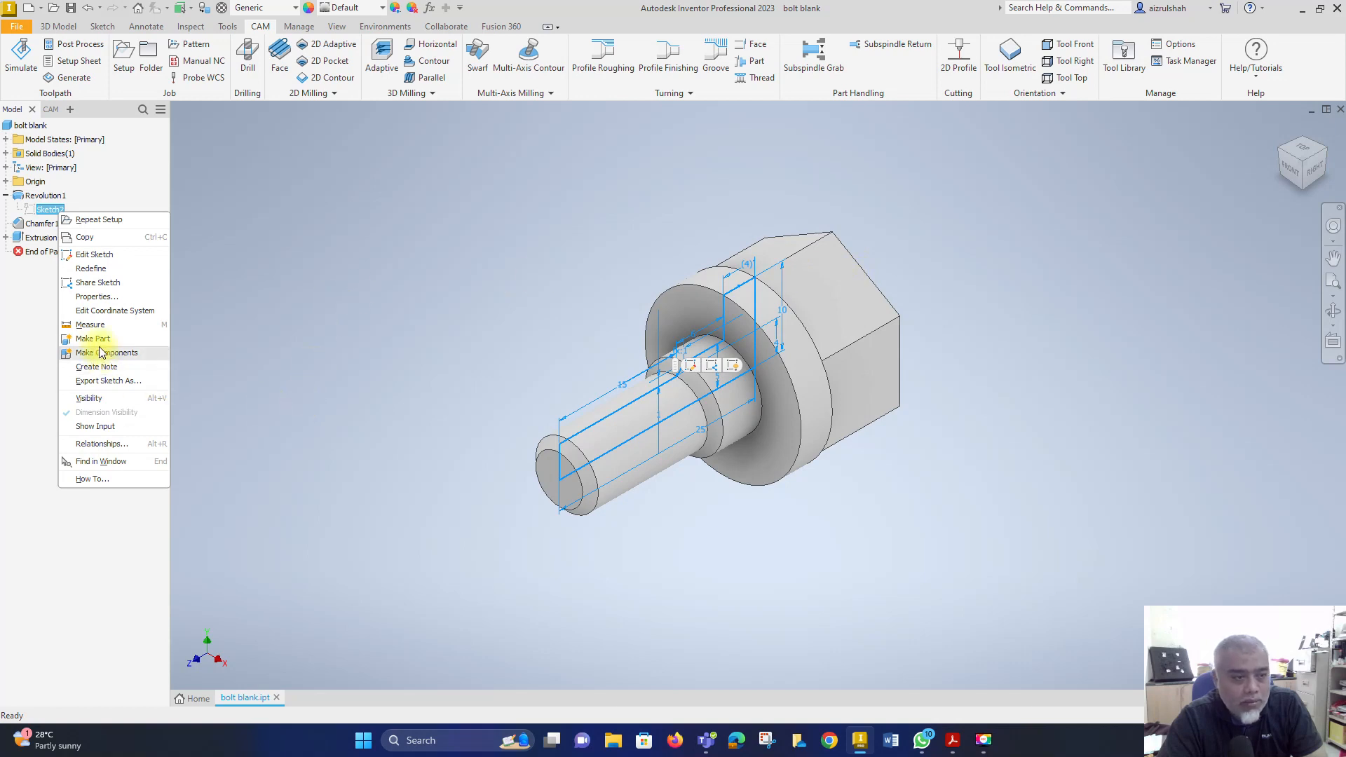
{"action": "left_click", "coordinate": [92, 255]}
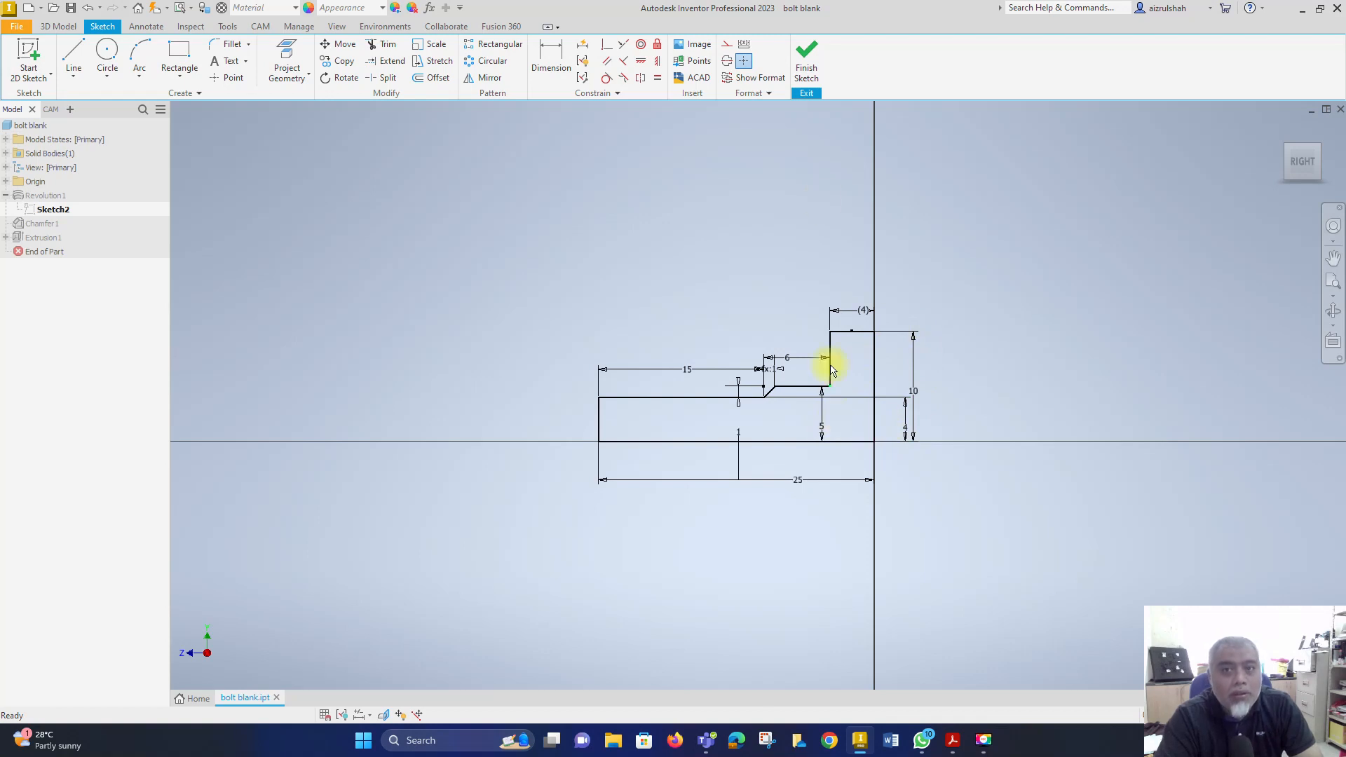
{"action": "left_click", "coordinate": [806, 70]}
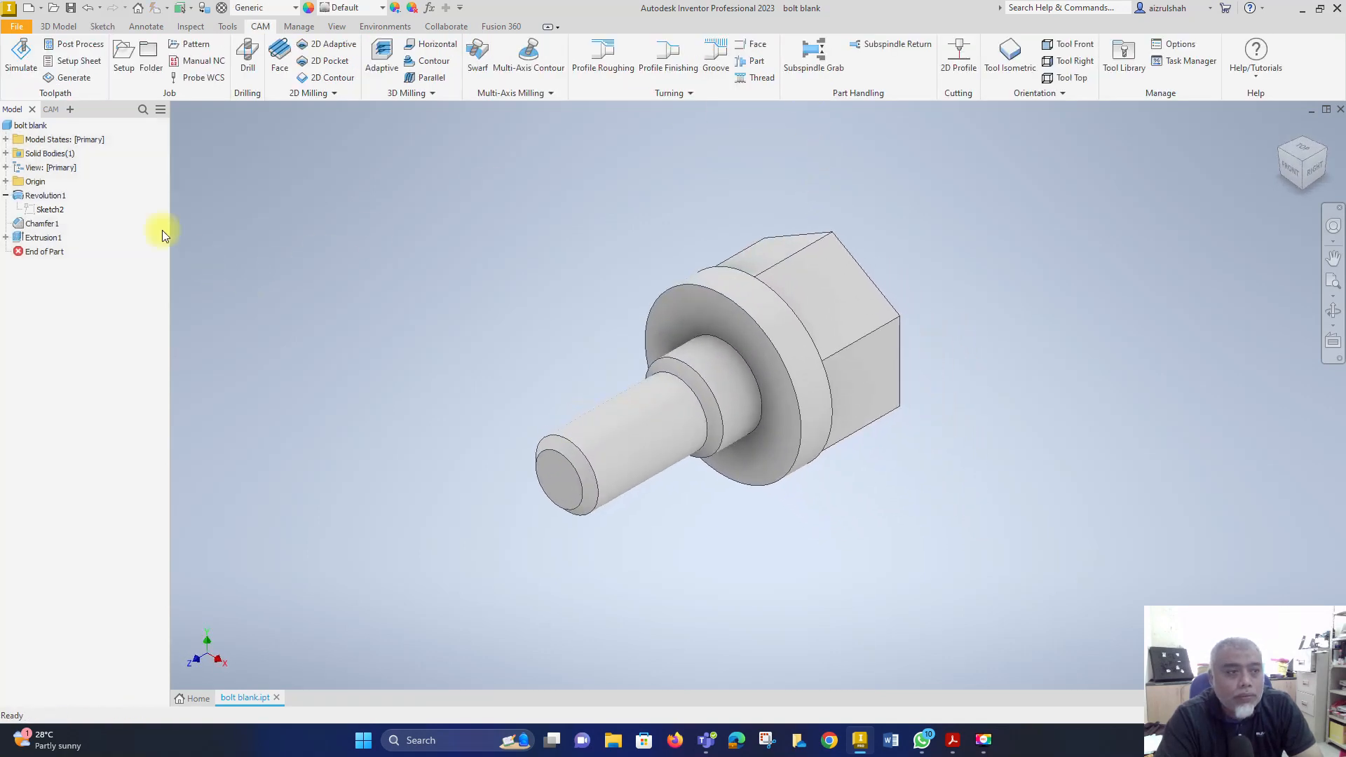
Step: Create a new CAM setup for the bolt blank with the Turning or mill/turn operation type
{"action": "left_click", "coordinate": [50, 109]}
{"action": "left_click", "coordinate": [37, 138]}
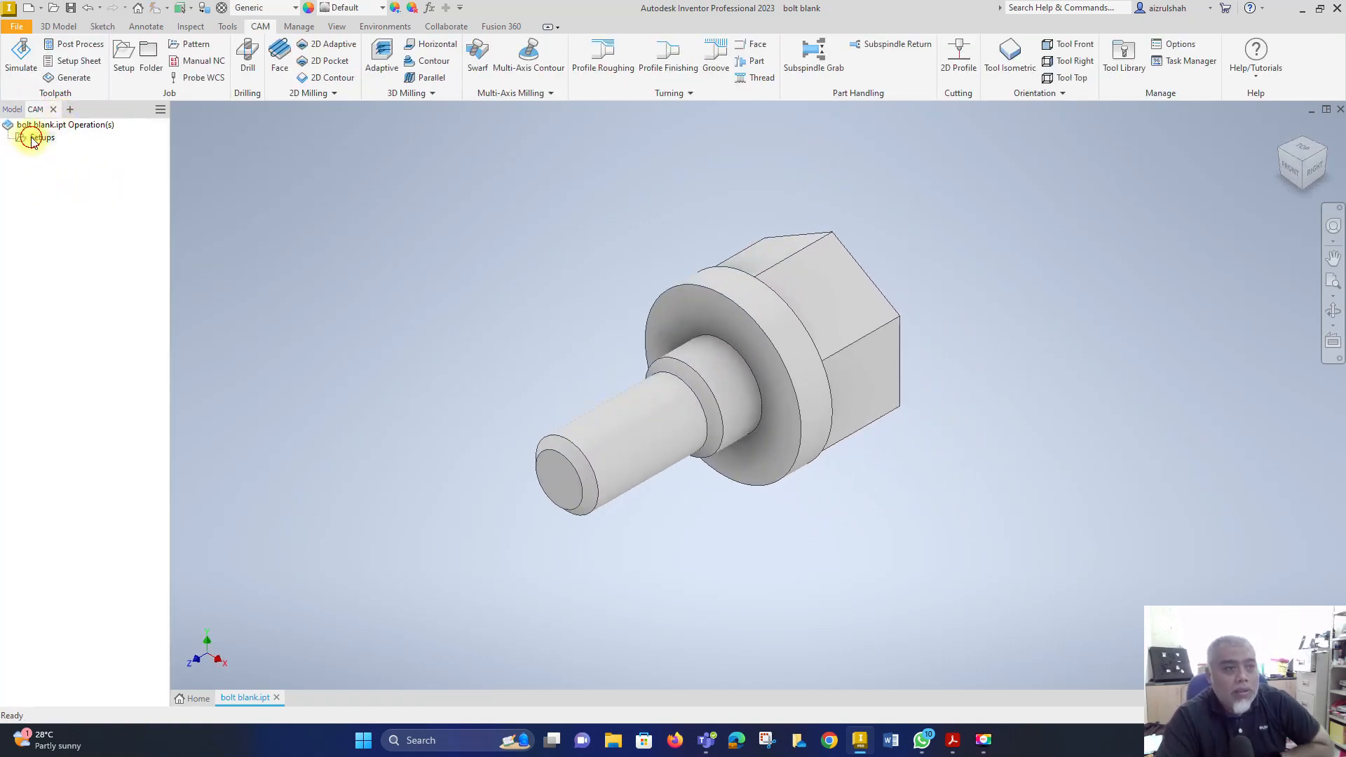
{"action": "left_click", "coordinate": [125, 54]}
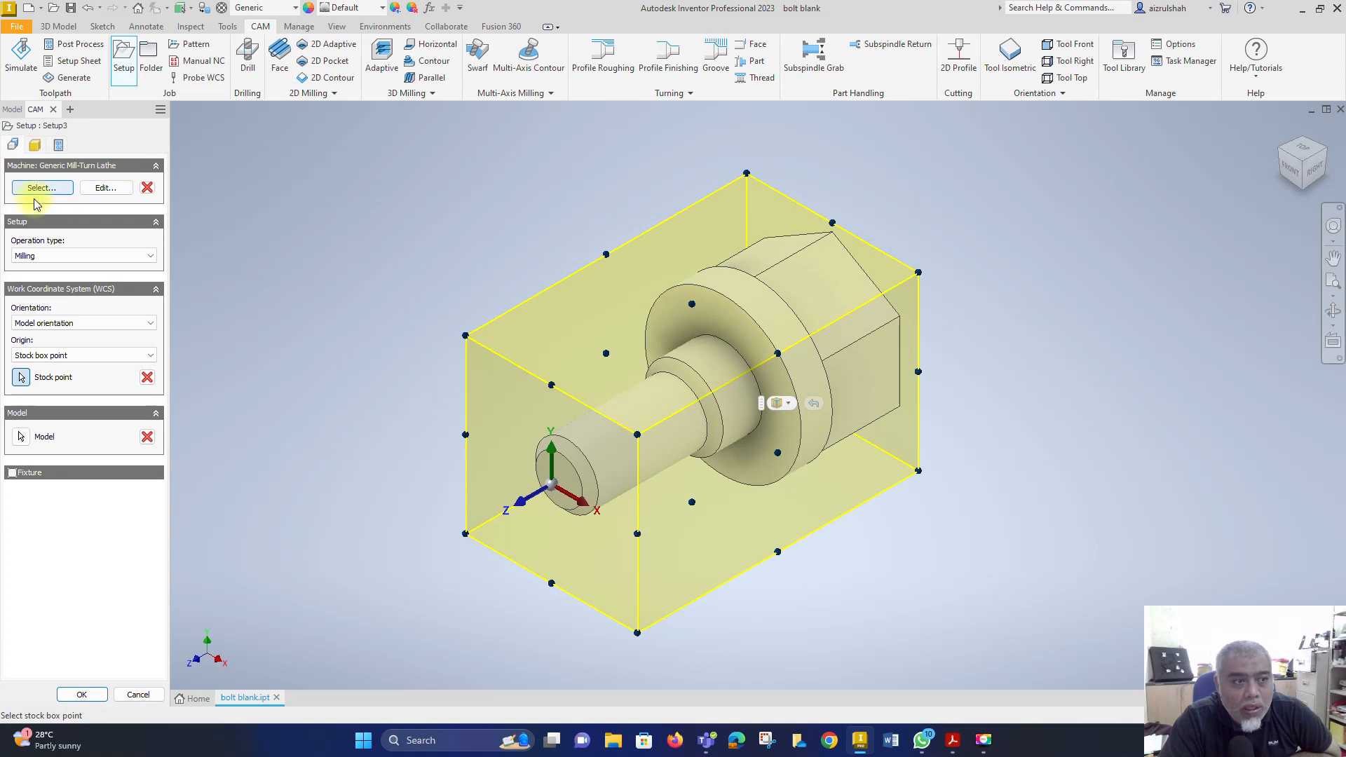
{"action": "left_click", "coordinate": [27, 257]}
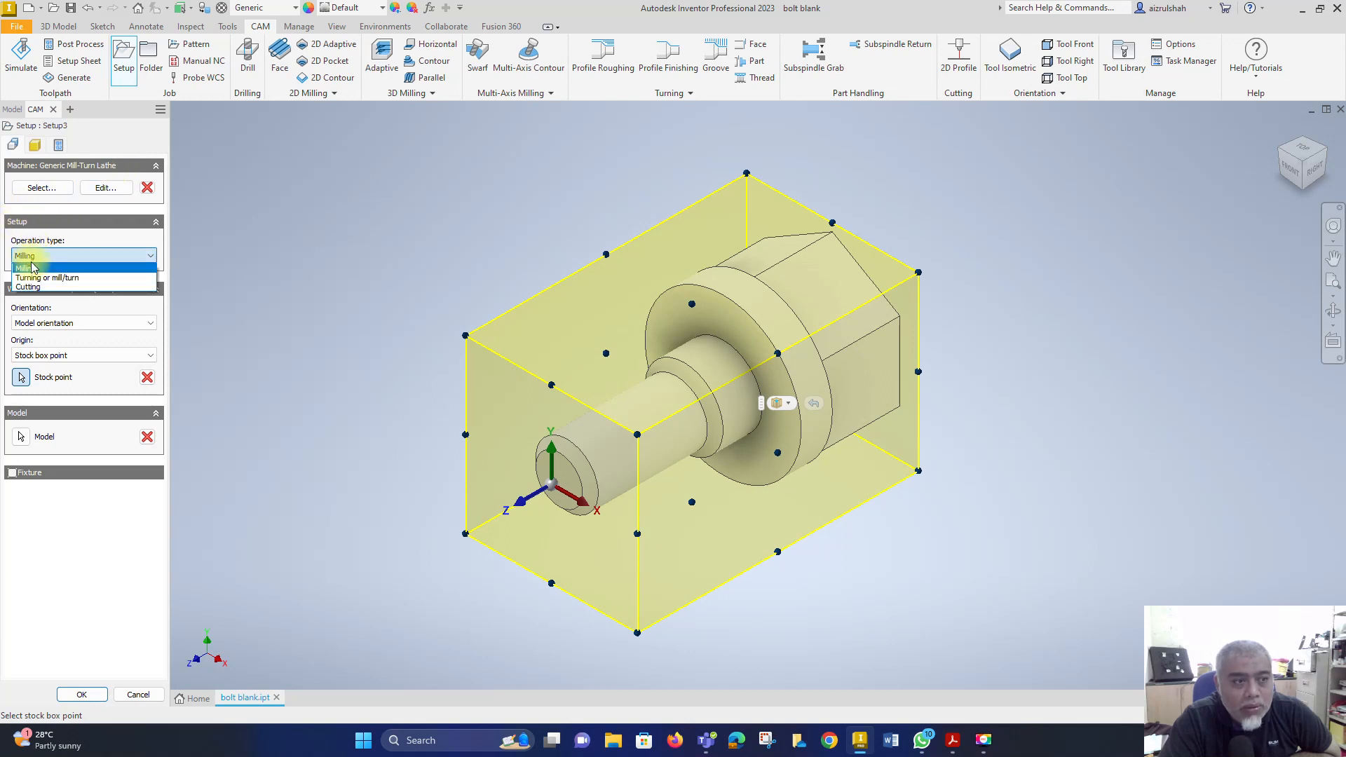
{"action": "left_click", "coordinate": [30, 275]}
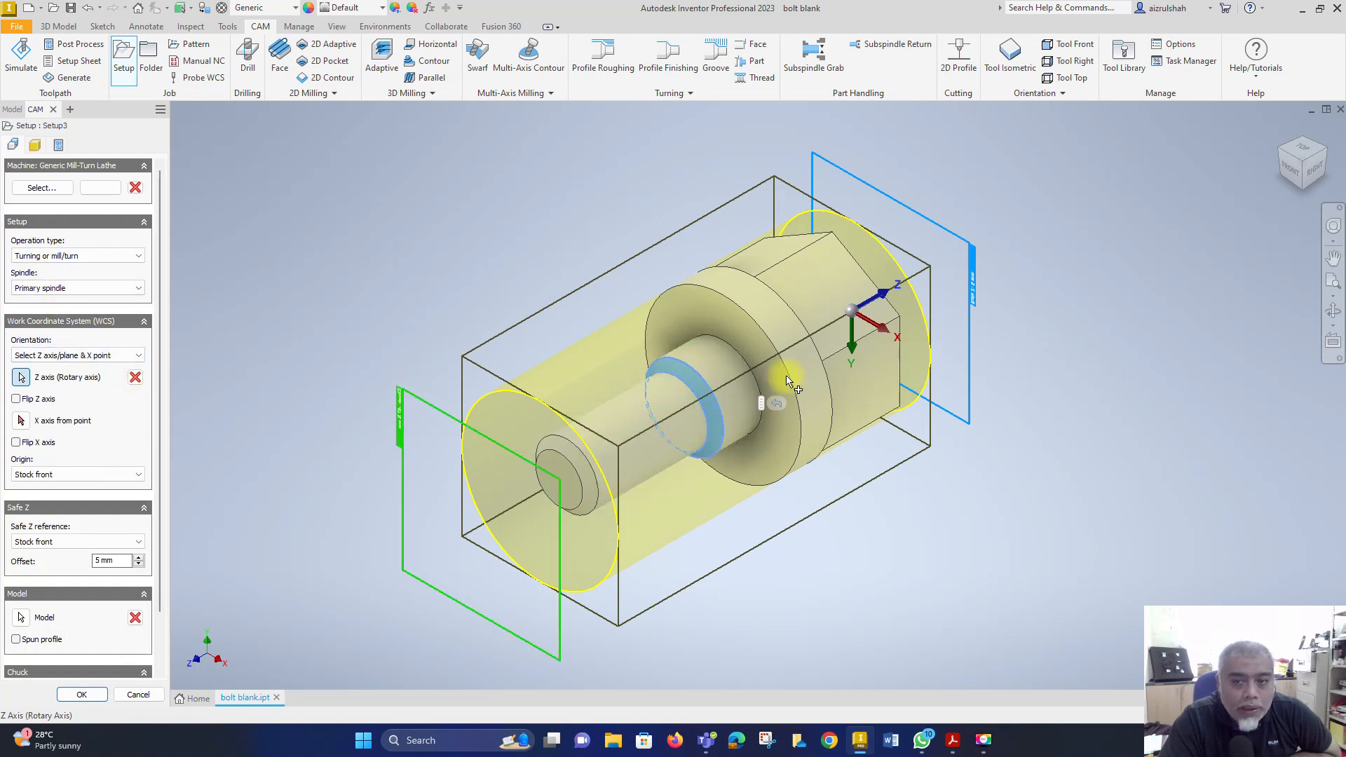
Step: Flip the Z axis of the work coordinate system so it points outward from the bolt's shank end
{"action": "middle_click_drag", "start_coordinate": [874, 426], "coordinate": [849, 358]}
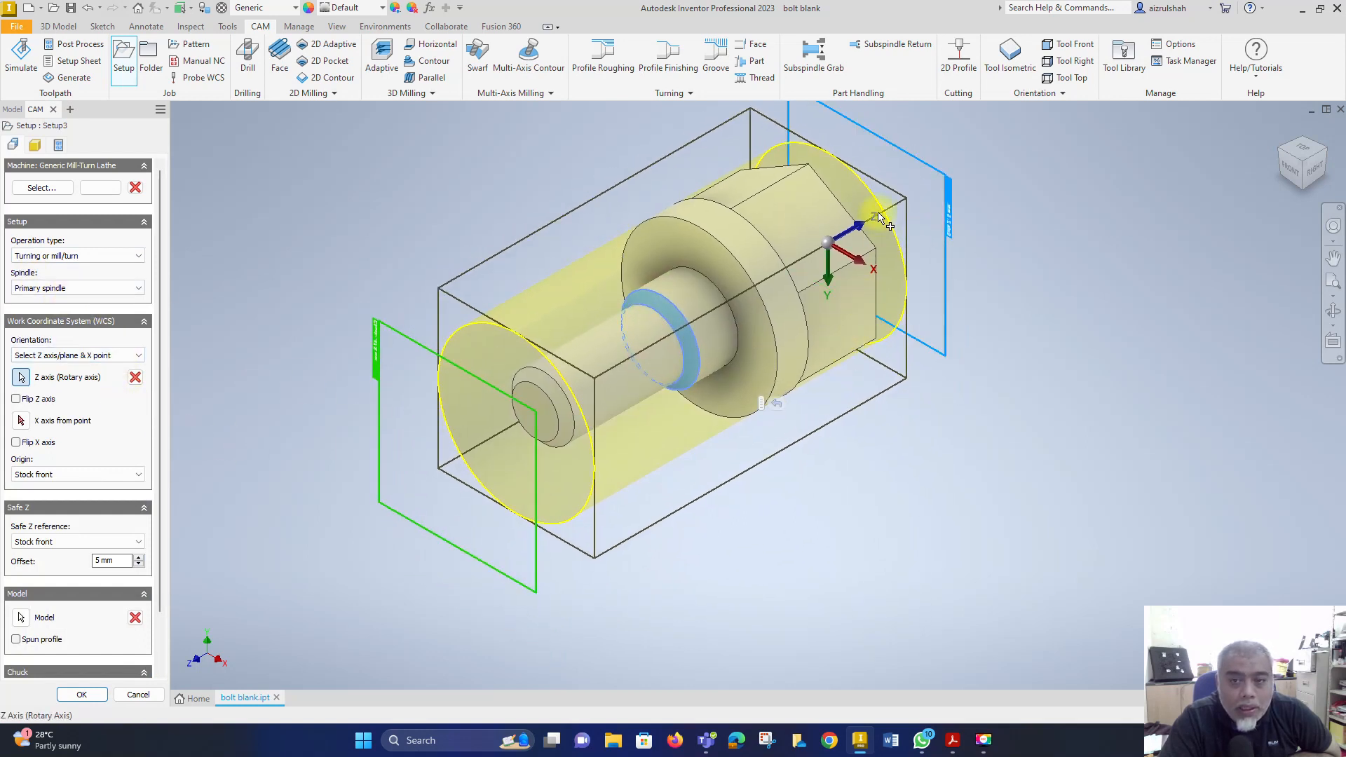
{"action": "left_click", "coordinate": [785, 264]}
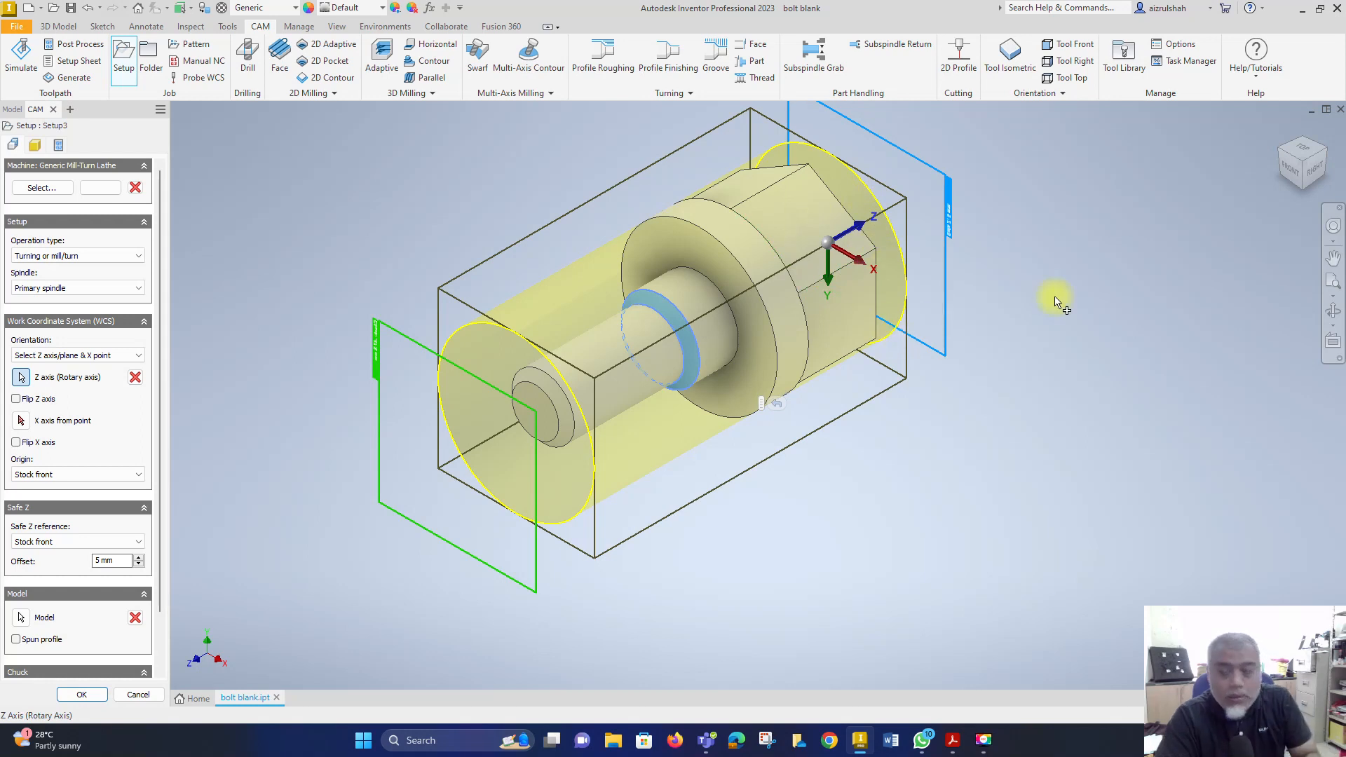
{"action": "left_click", "coordinate": [1308, 175]}
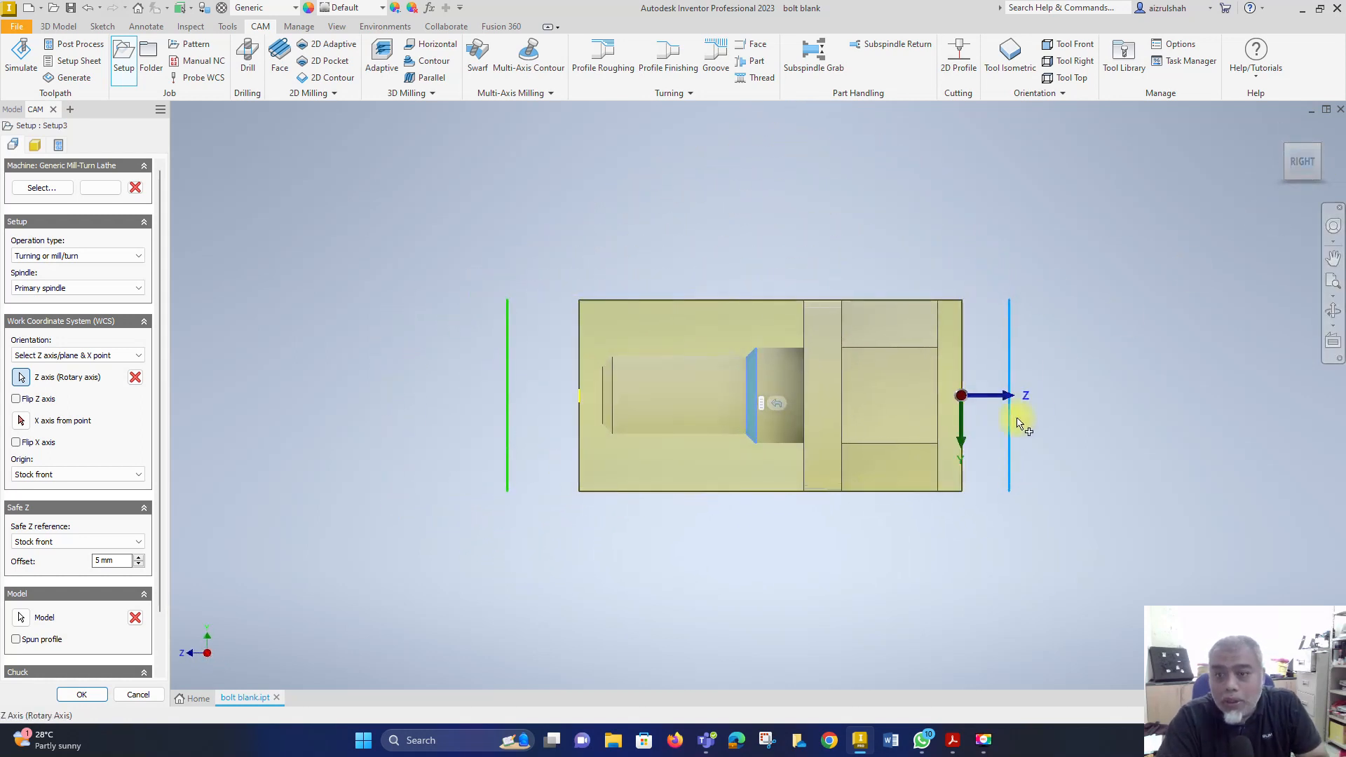
{"action": "mouse_move", "coordinate": [986, 424]}
{"action": "middle_mouse_down", "text": "shift"}
{"action": "mouse_move", "coordinate": [920, 421]}
{"action": "mouse_move", "coordinate": [961, 423]}
{"action": "middle_mouse_up", "text": "shift"}
{"action": "middle_click_drag", "start_coordinate": [627, 372], "coordinate": [646, 363], "text": "shift"}
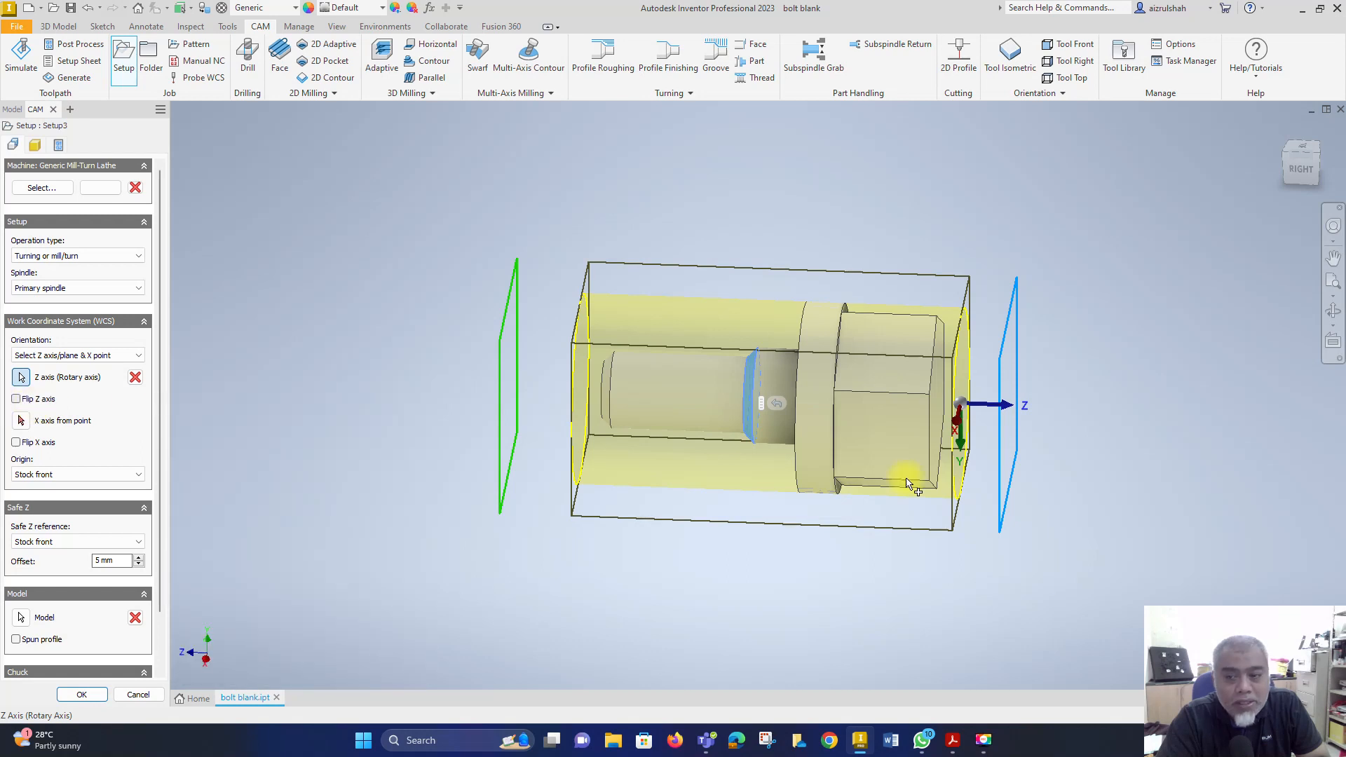
{"action": "left_click", "coordinate": [15, 400]}
{"action": "middle_click_drag", "start_coordinate": [361, 445], "coordinate": [511, 406], "text": "shift"}
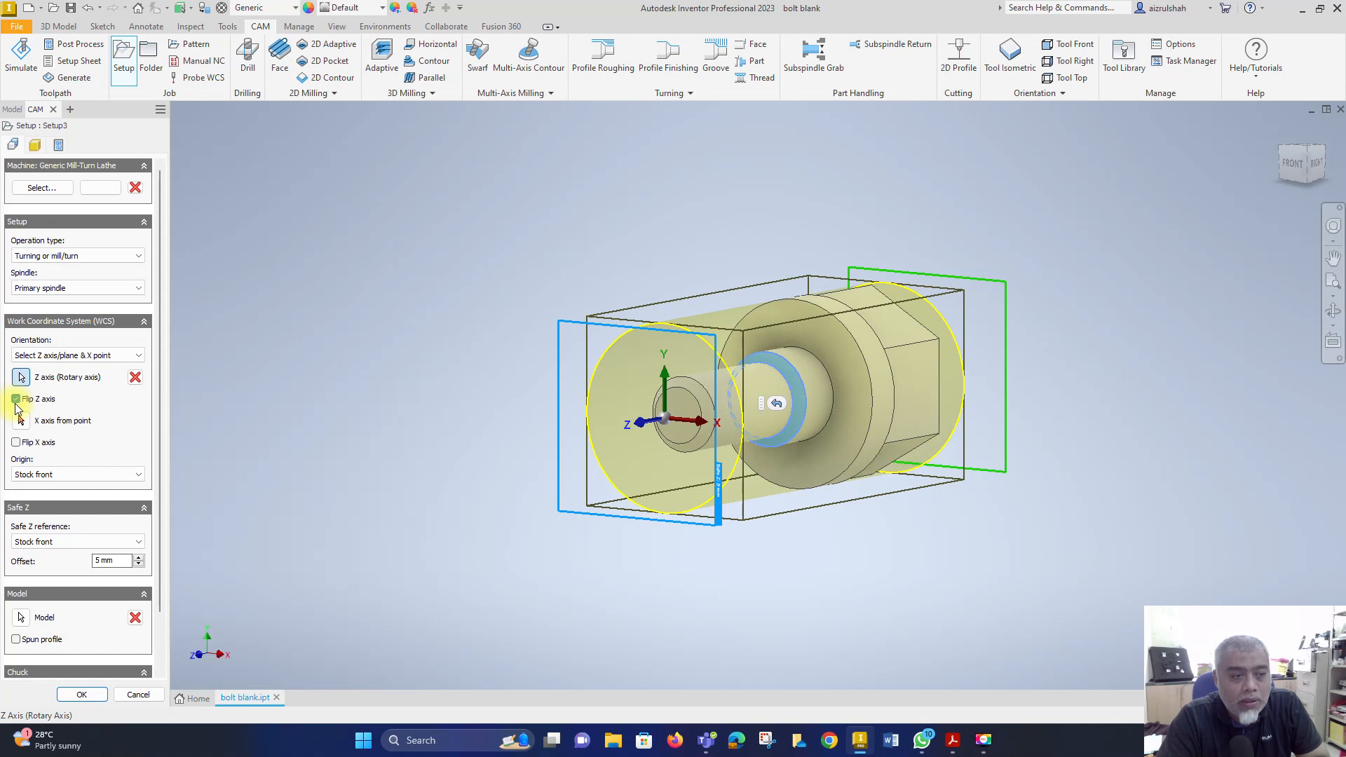
{"action": "middle_click_drag", "start_coordinate": [681, 539], "coordinate": [531, 501], "text": "shift"}
{"action": "middle_click_drag", "start_coordinate": [820, 565], "coordinate": [891, 506], "text": "shift"}
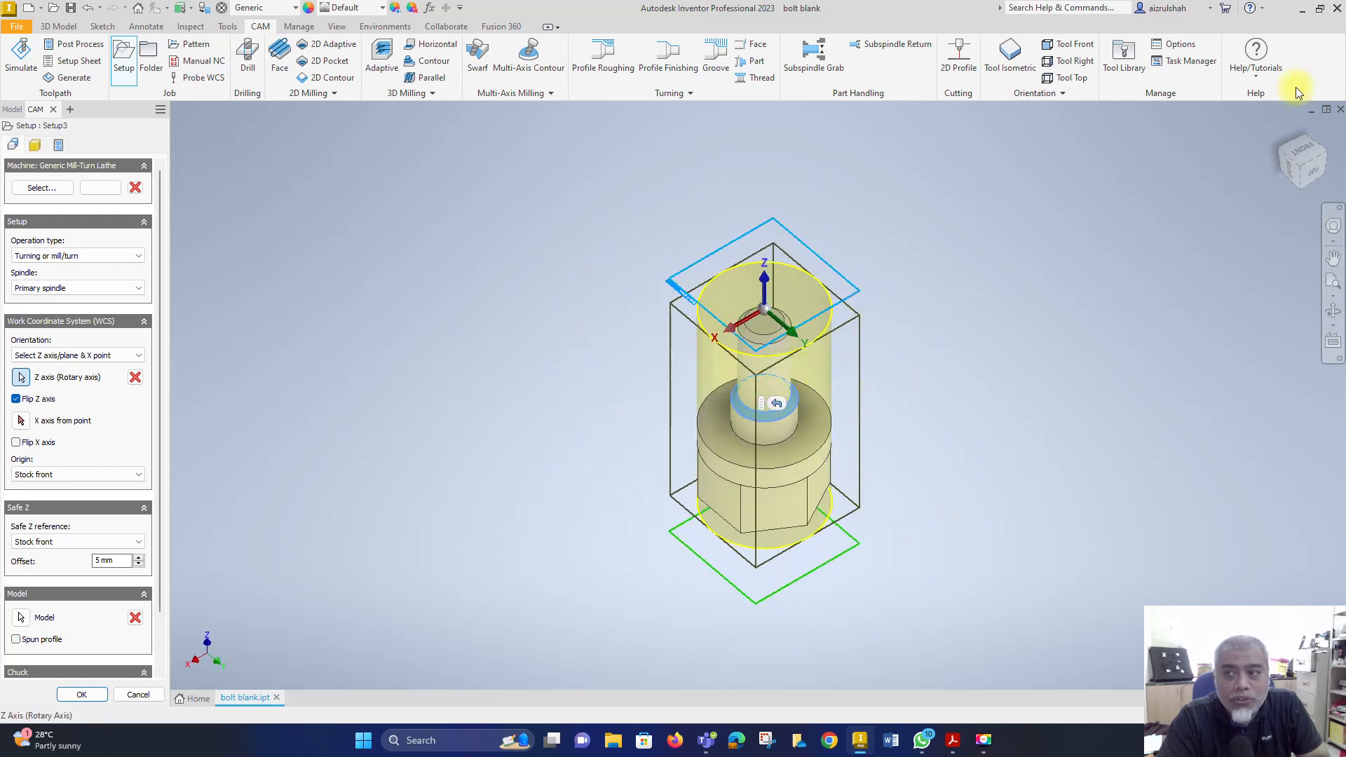
{"action": "left_click", "coordinate": [1280, 134]}
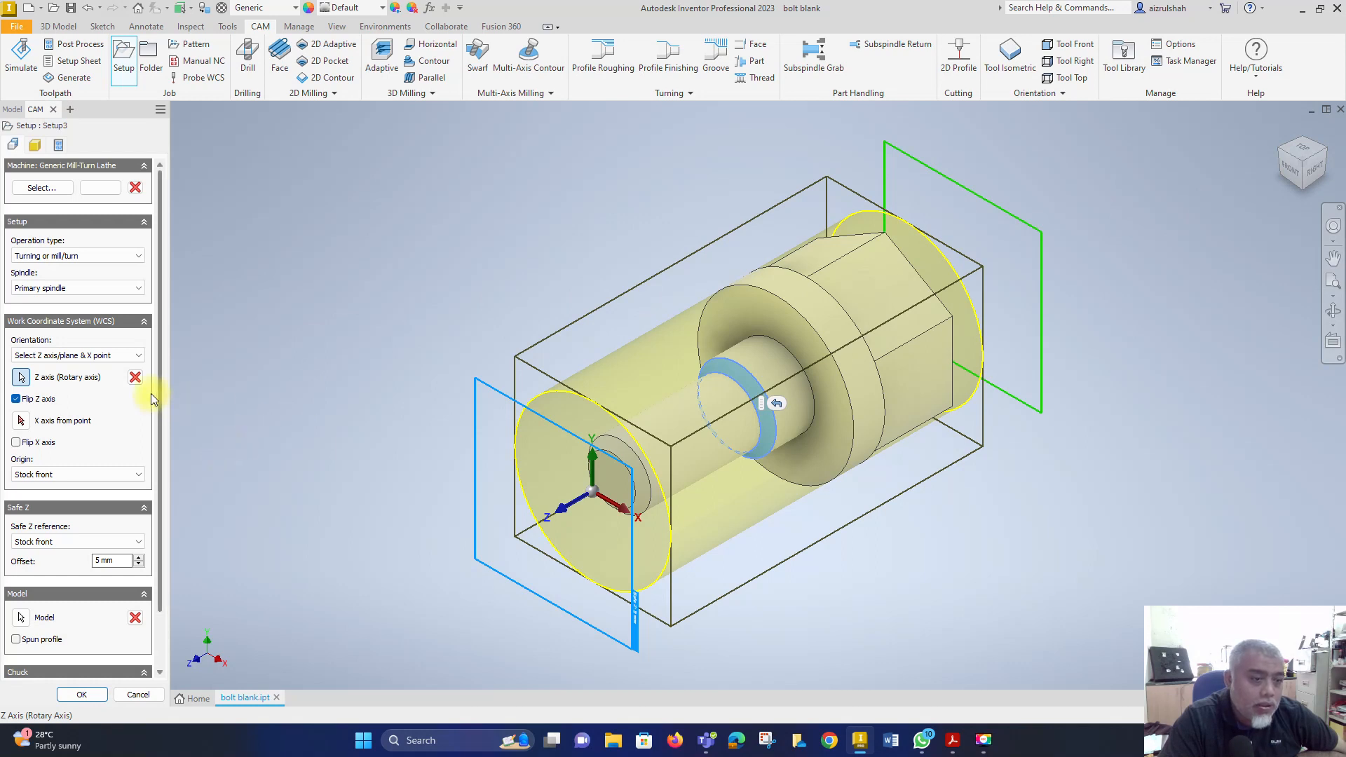
Step: Set the fixed size stock cylinder's diameter to 25 mm and confirm the setup
{"action": "left_click_drag", "start_coordinate": [160, 366], "coordinate": [174, 454]}
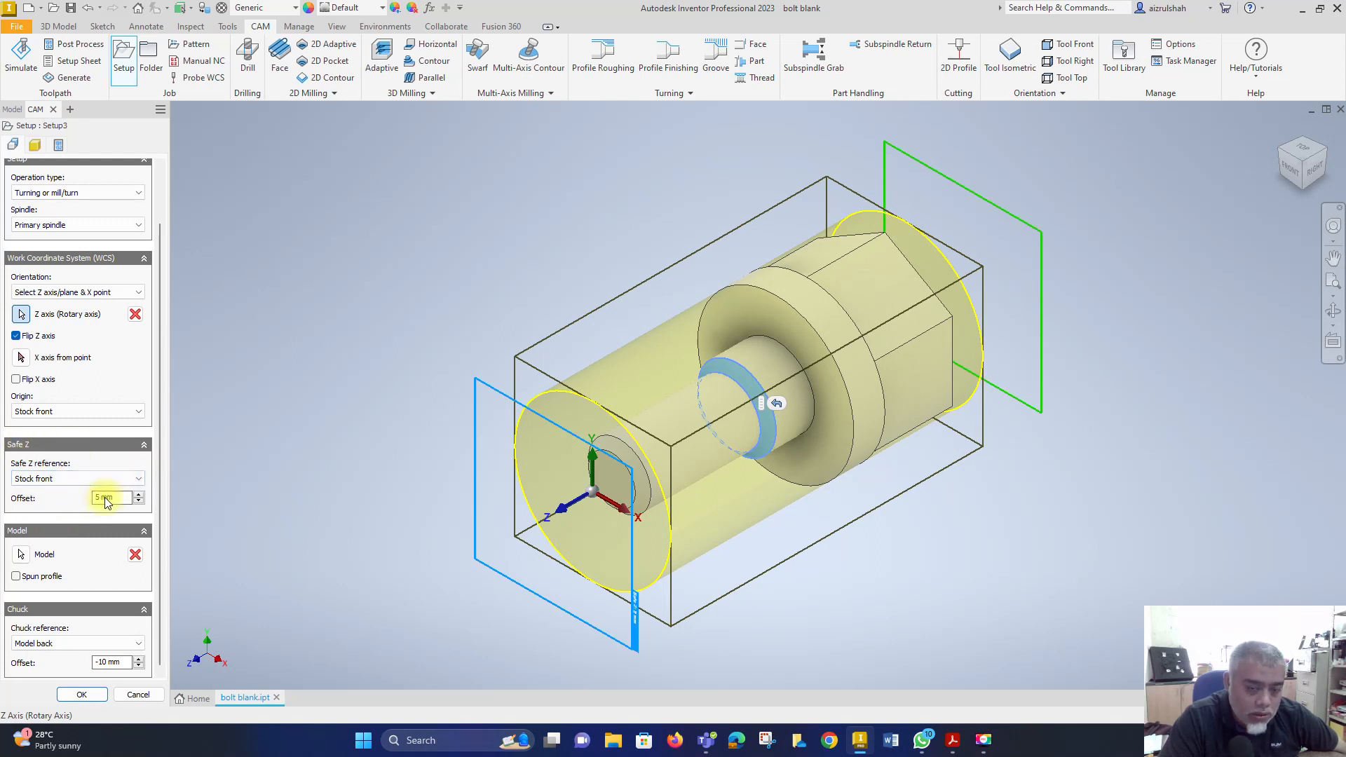
{"action": "mouse_move", "coordinate": [105, 502]}
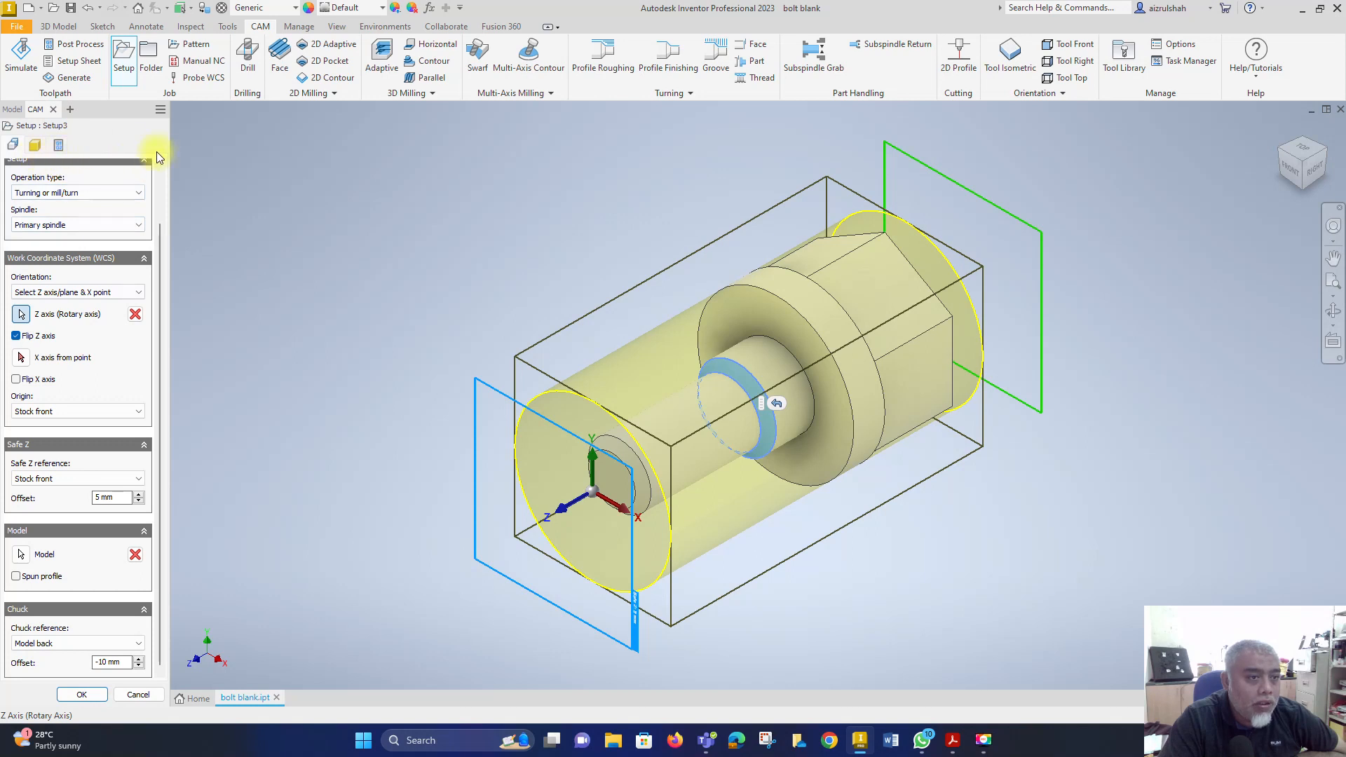
{"action": "left_click_drag", "start_coordinate": [172, 141], "coordinate": [318, 149]}
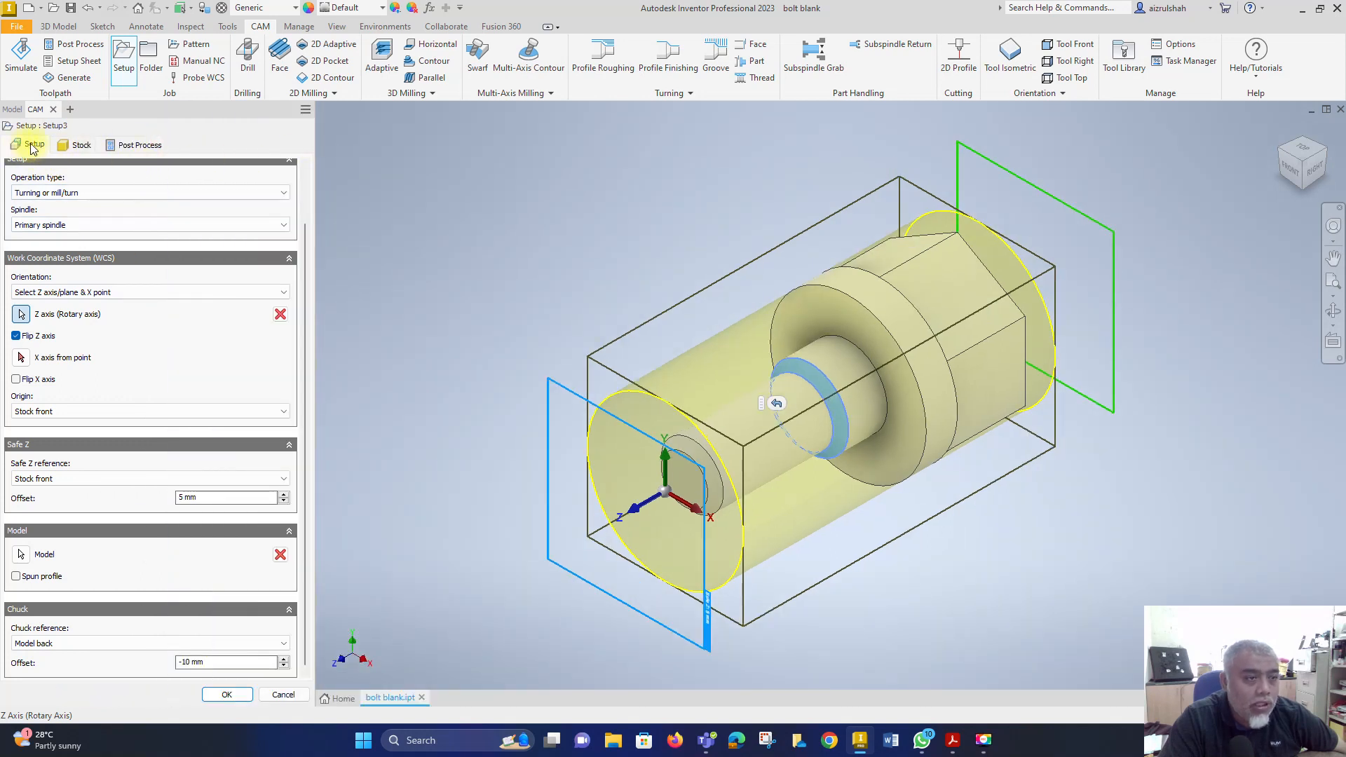
{"action": "left_click", "coordinate": [75, 145]}
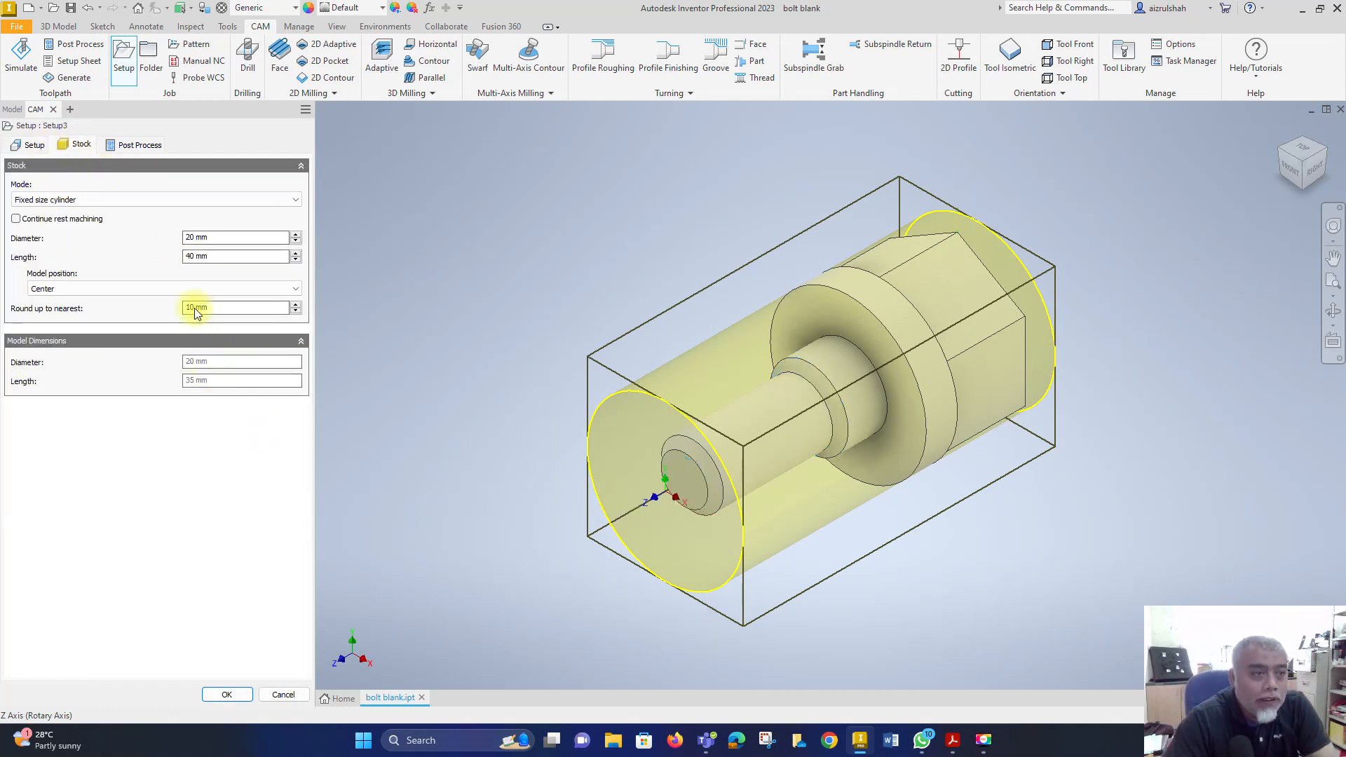
{"action": "left_click", "coordinate": [1320, 169]}
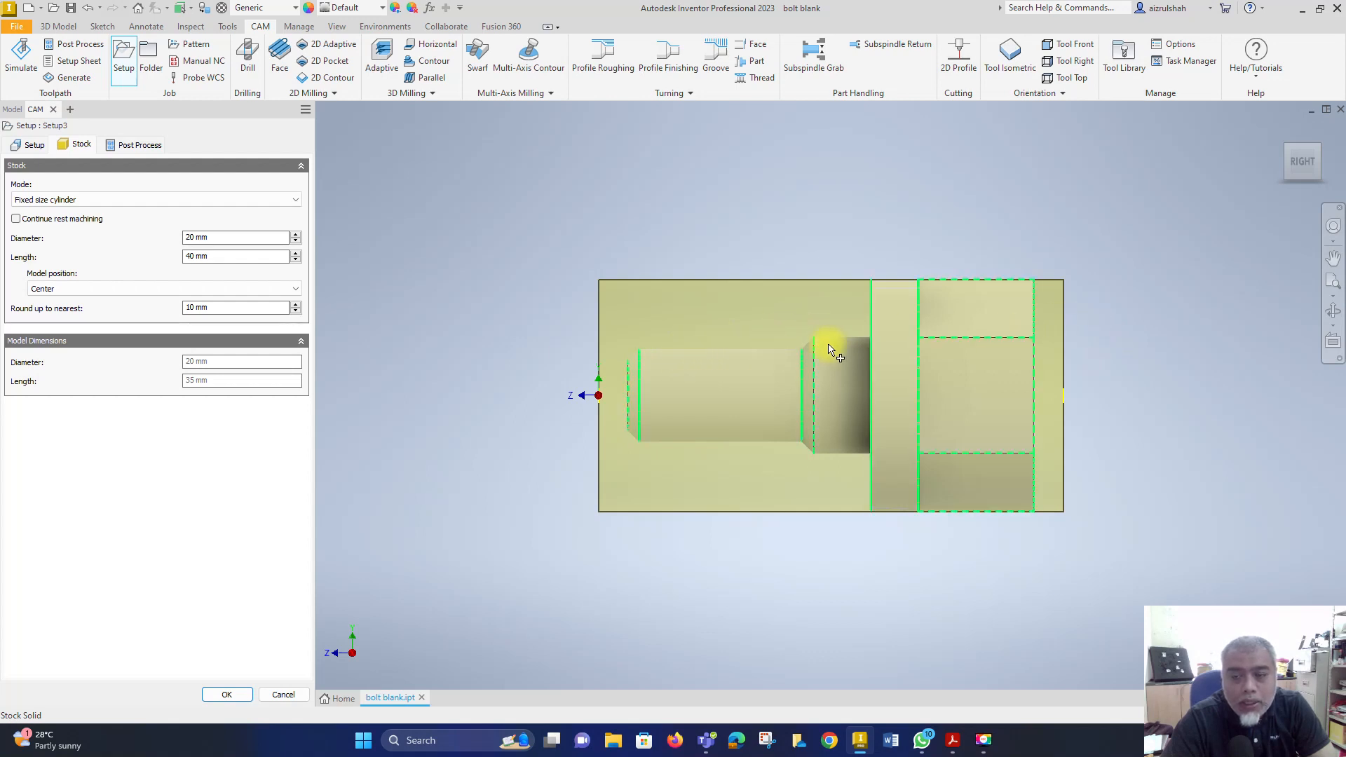
{"action": "scroll", "coordinate": [914, 351], "scroll_direction": "down", "scroll_amount": 2}
{"action": "scroll", "coordinate": [913, 351], "scroll_direction": "up", "scroll_amount": 3}
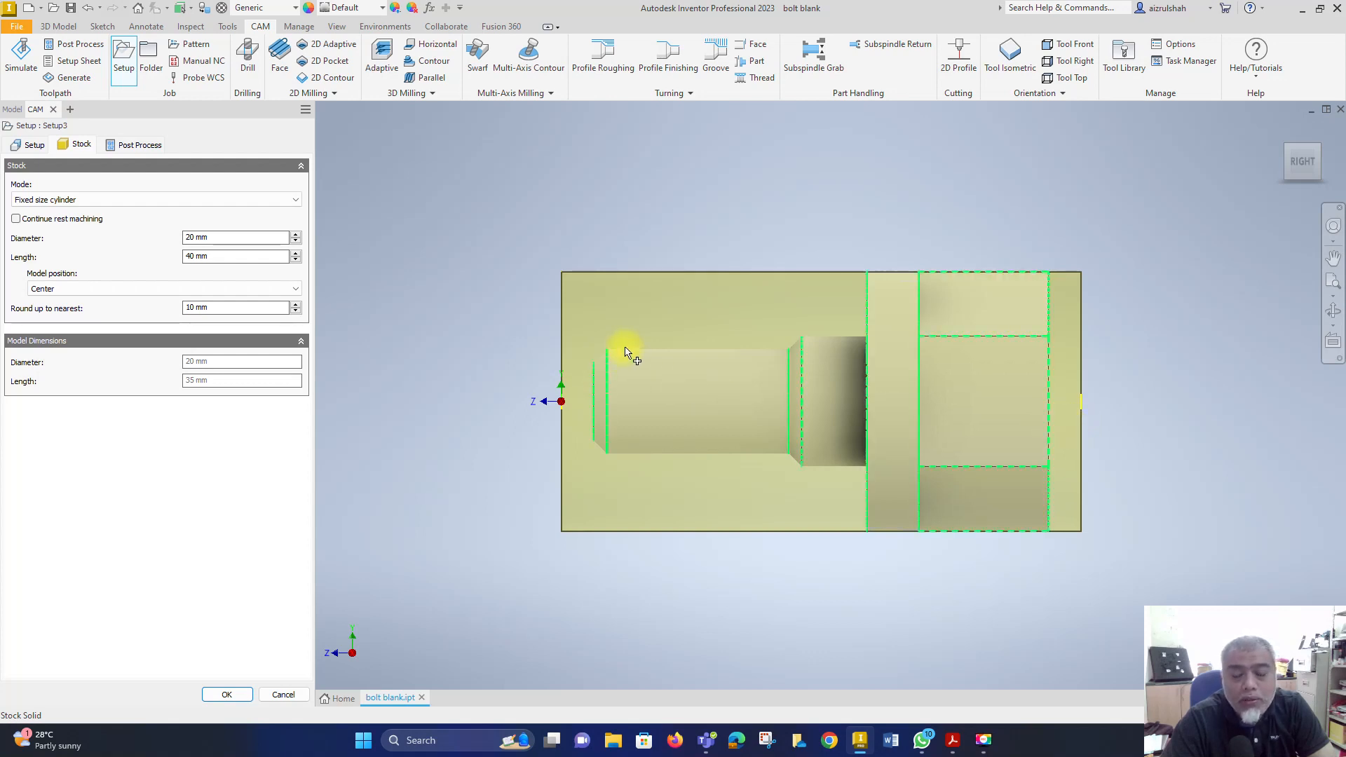
{"action": "left_click", "coordinate": [222, 239]}
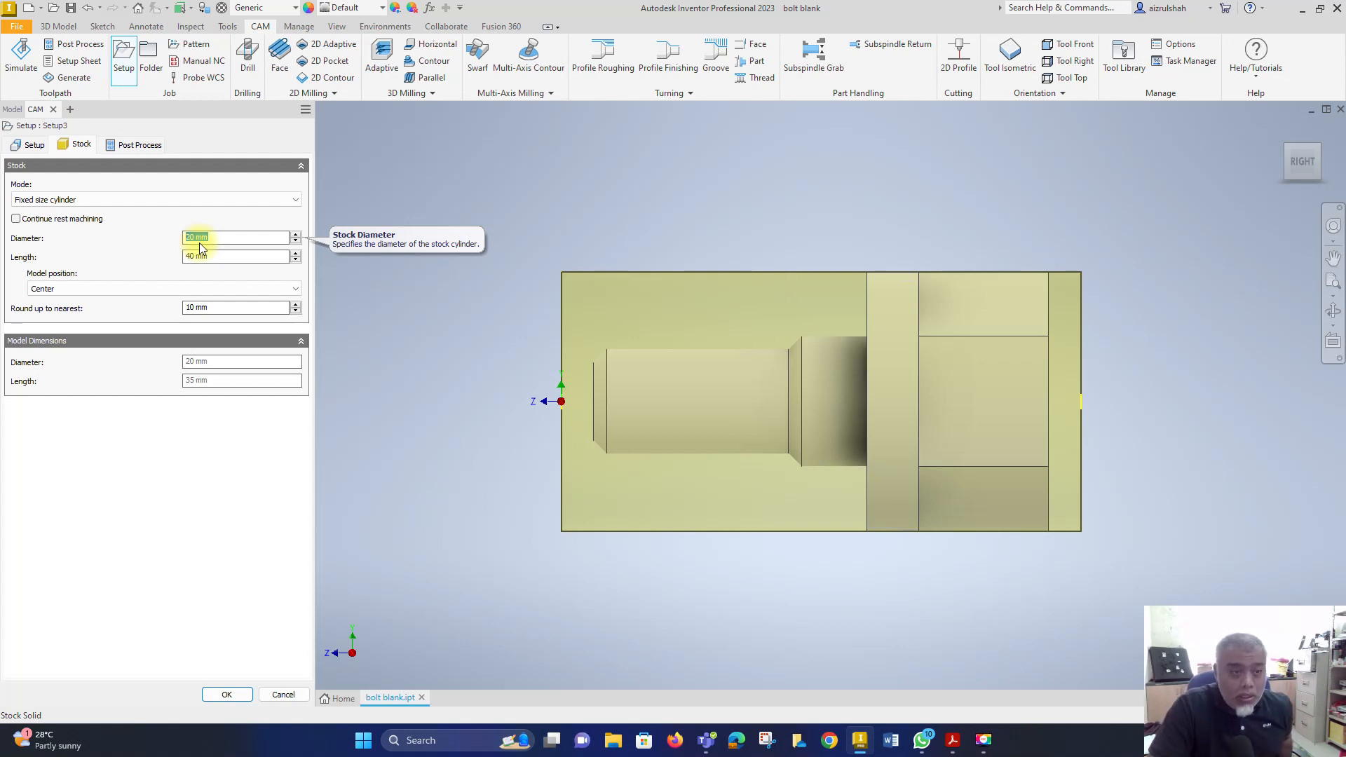
{"action": "type", "text": "25"}
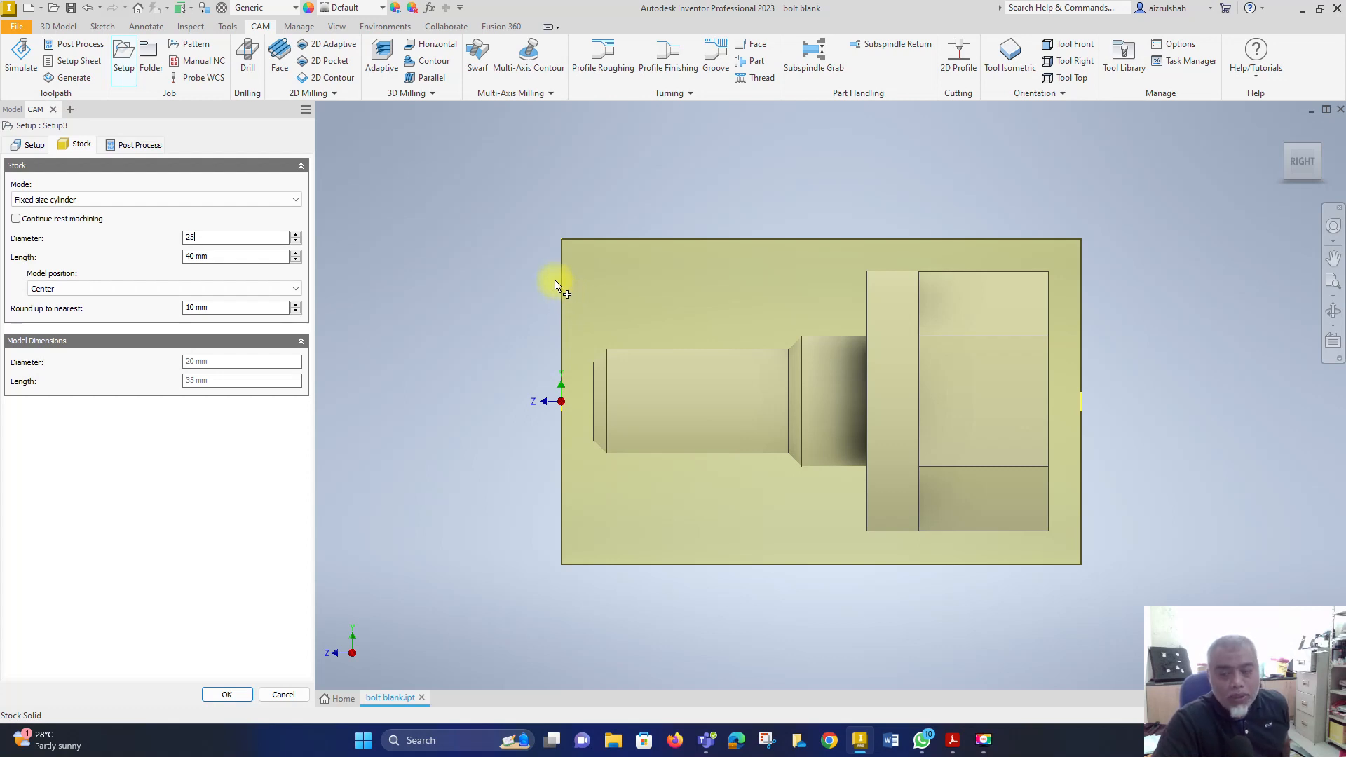
{"action": "left_click", "coordinate": [224, 258]}
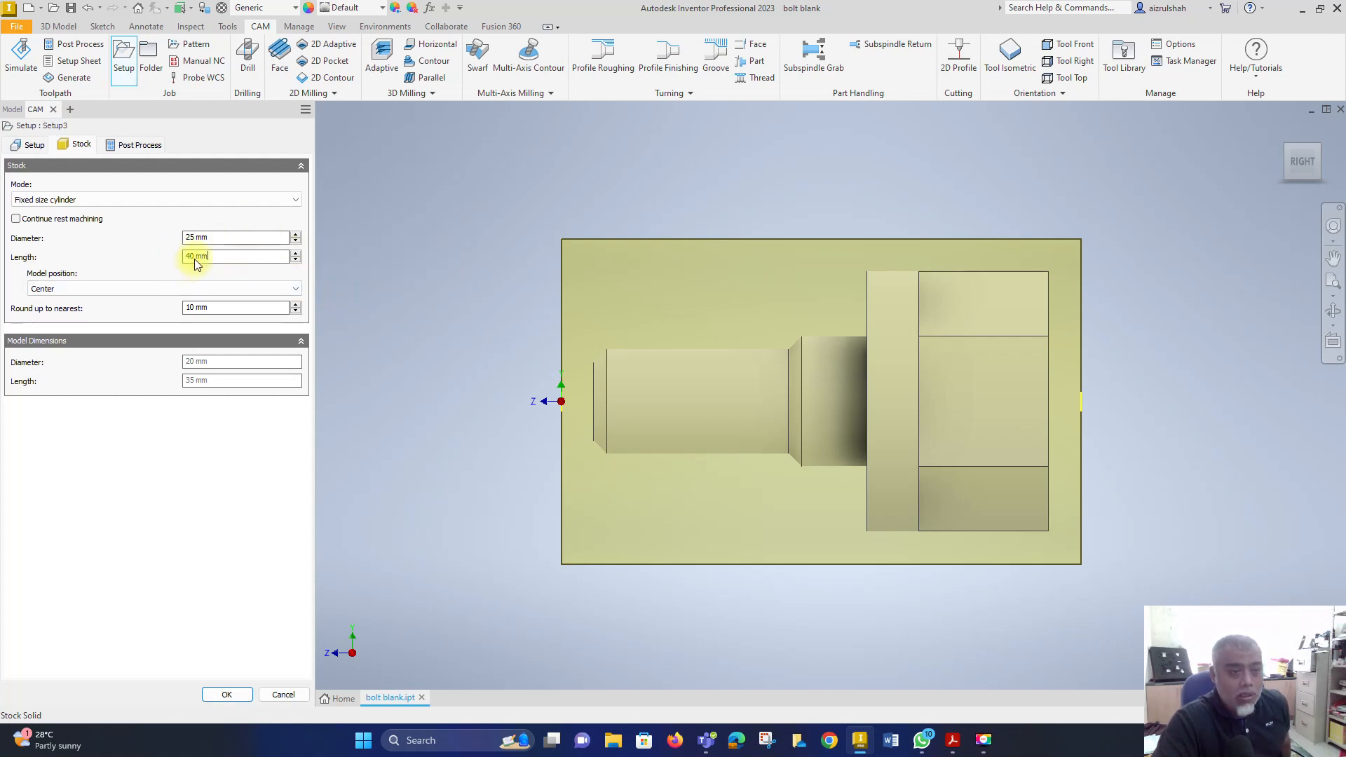
{"action": "left_click", "coordinate": [226, 696]}
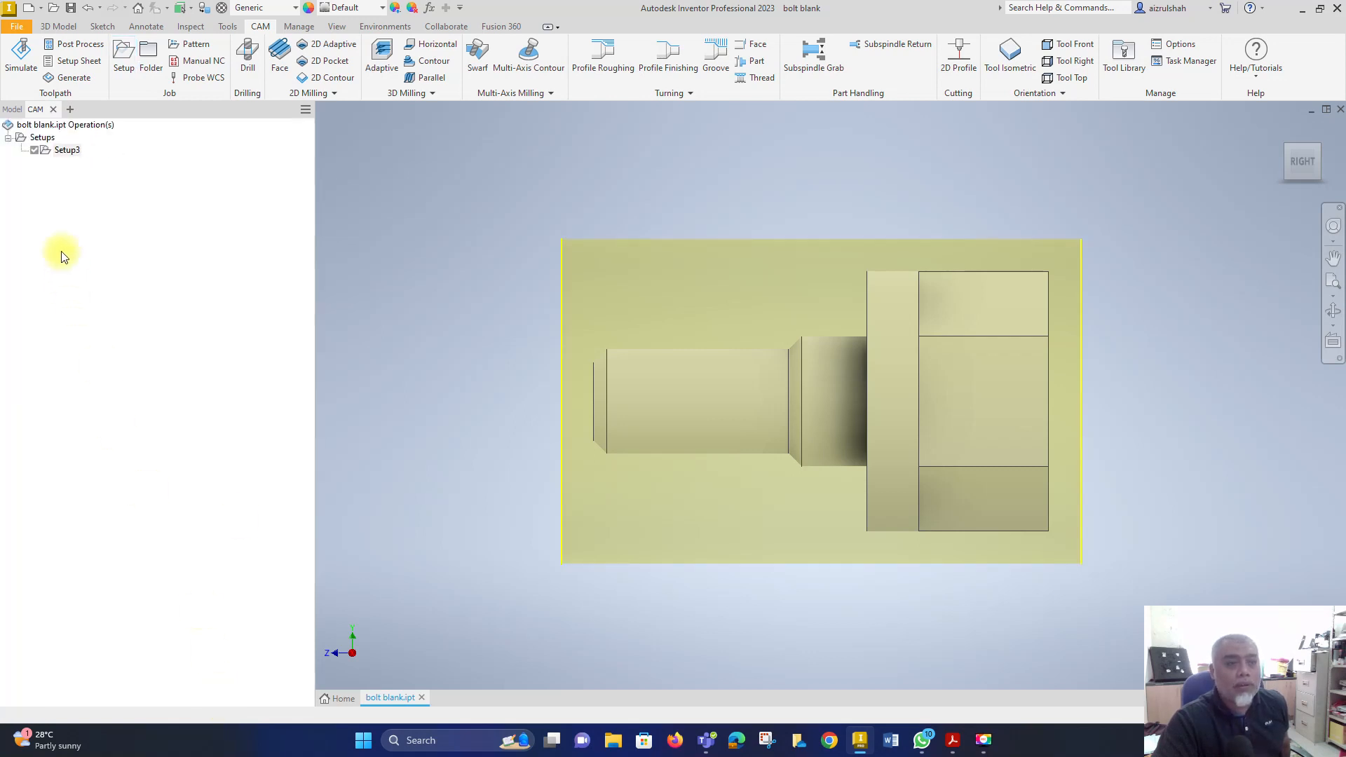
Step: Add a Profile Roughing operation to the new setup, using the CNMT Right Hand general turning tool with 0.8 mm corner radius from the sample turning library
{"action": "left_click", "coordinate": [66, 150]}
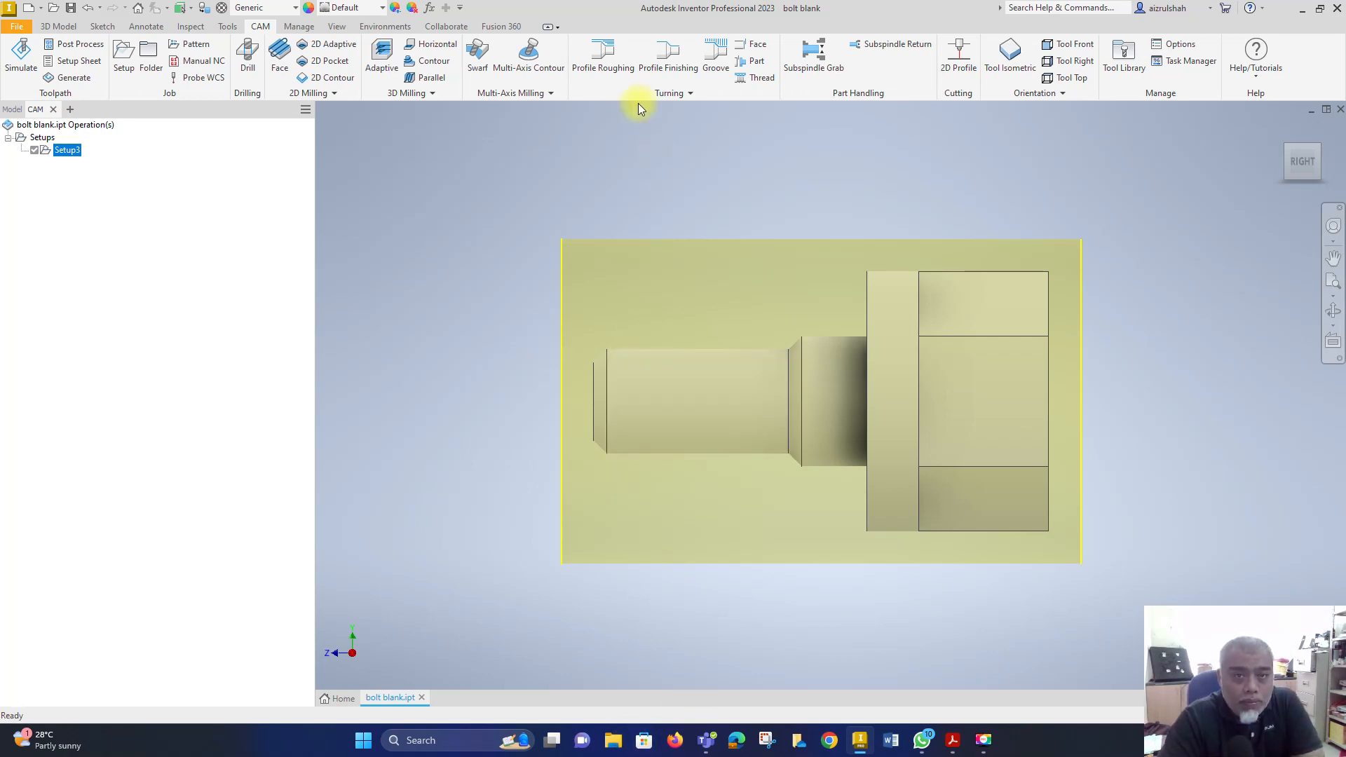
{"action": "left_click", "coordinate": [613, 75]}
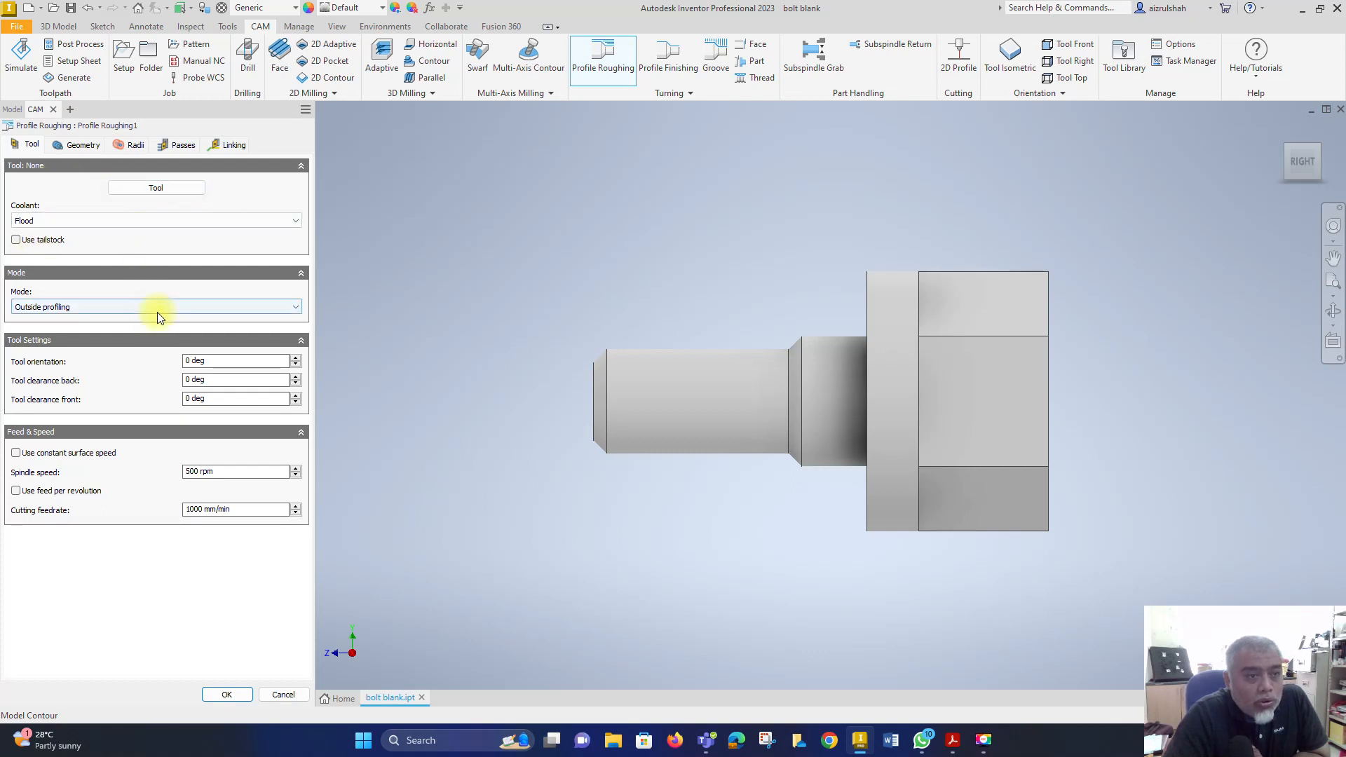
{"action": "left_click", "coordinate": [166, 187]}
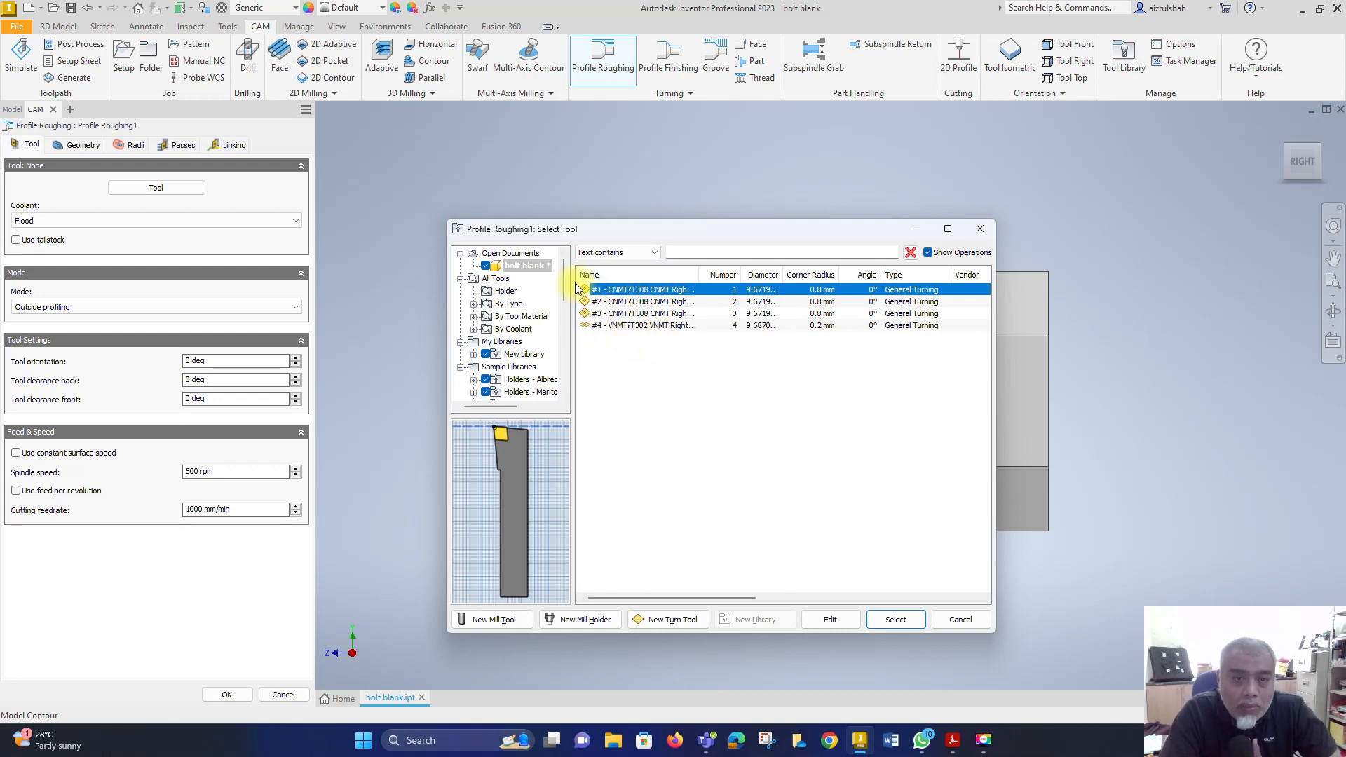
{"action": "mouse_move", "coordinate": [566, 278]}
{"action": "left_mouse_down"}
{"action": "mouse_move", "coordinate": [565, 351]}
{"action": "mouse_move", "coordinate": [563, 270]}
{"action": "left_mouse_up"}
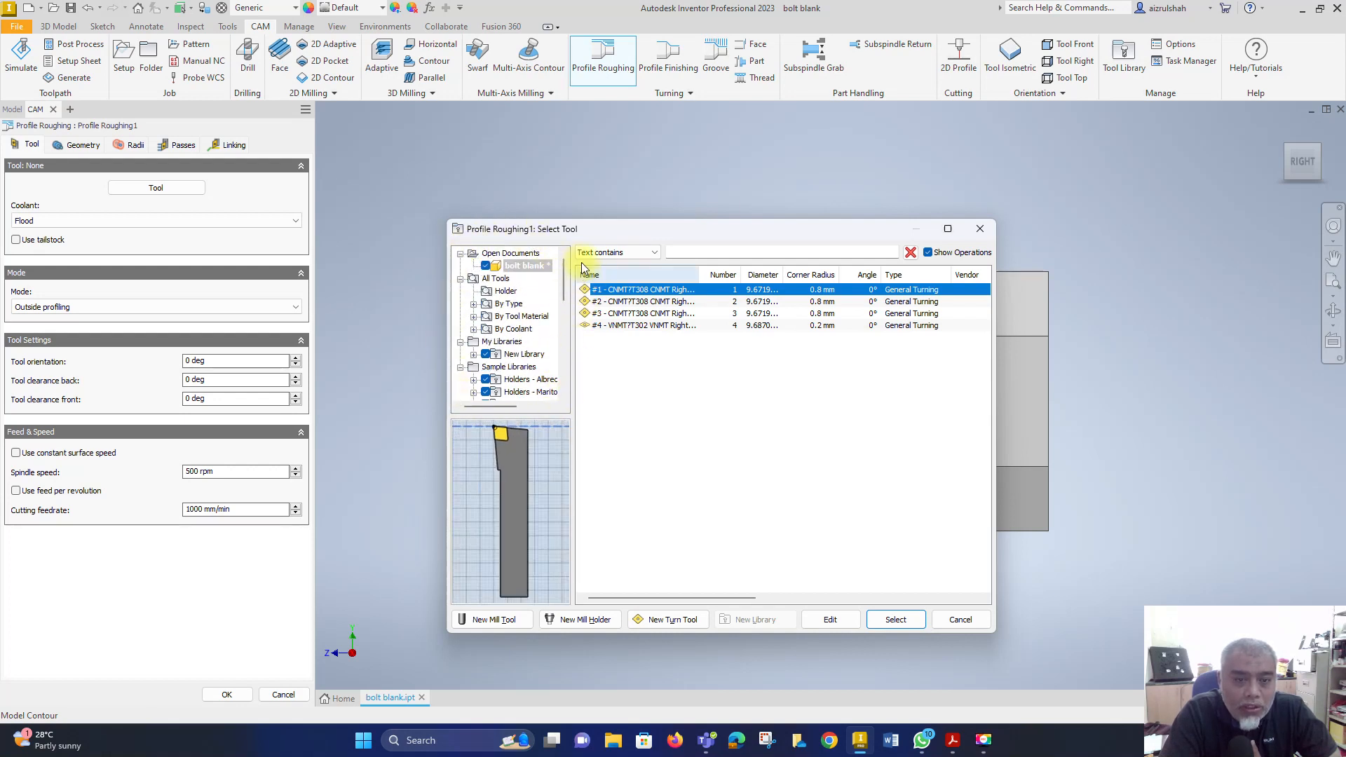
{"action": "left_click_drag", "start_coordinate": [565, 287], "coordinate": [571, 364]}
{"action": "left_click", "coordinate": [530, 366]}
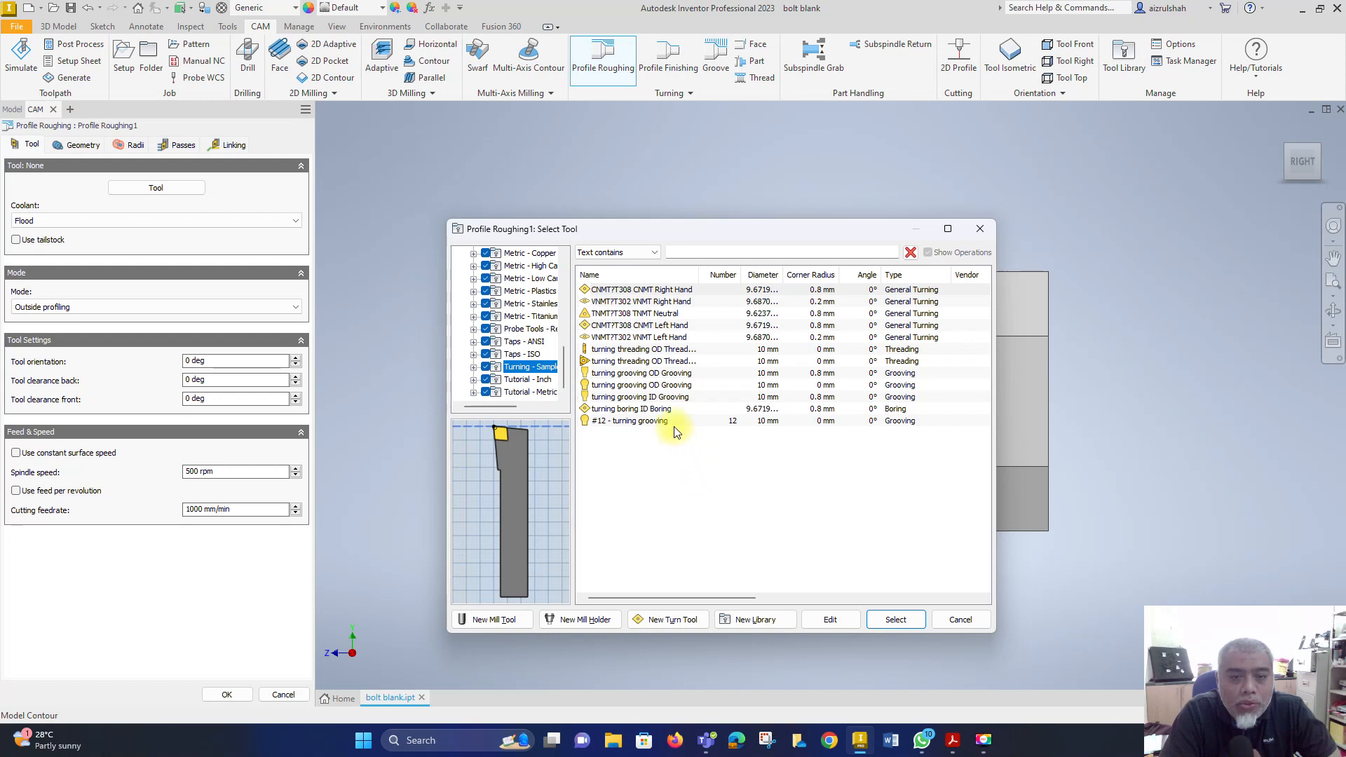
{"action": "left_click", "coordinate": [600, 293]}
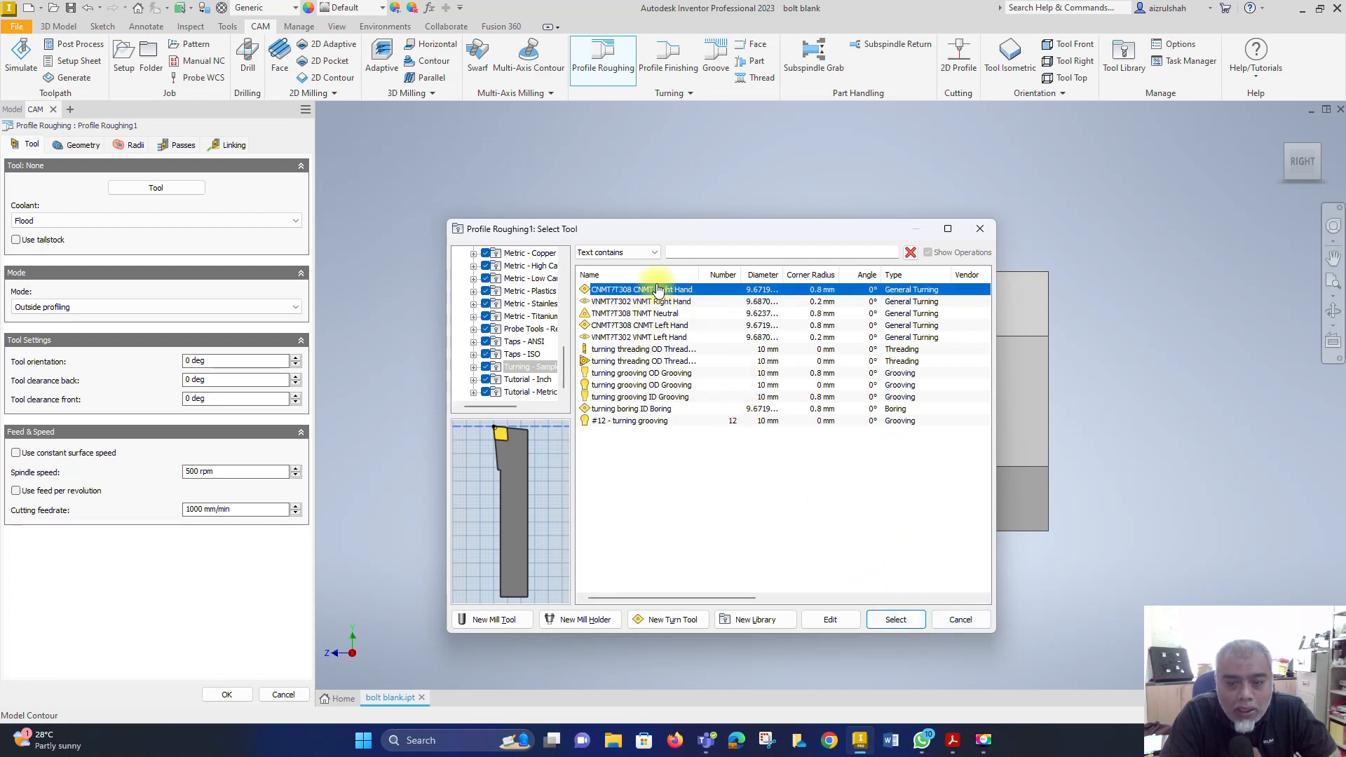
{"action": "left_click", "coordinate": [874, 623]}
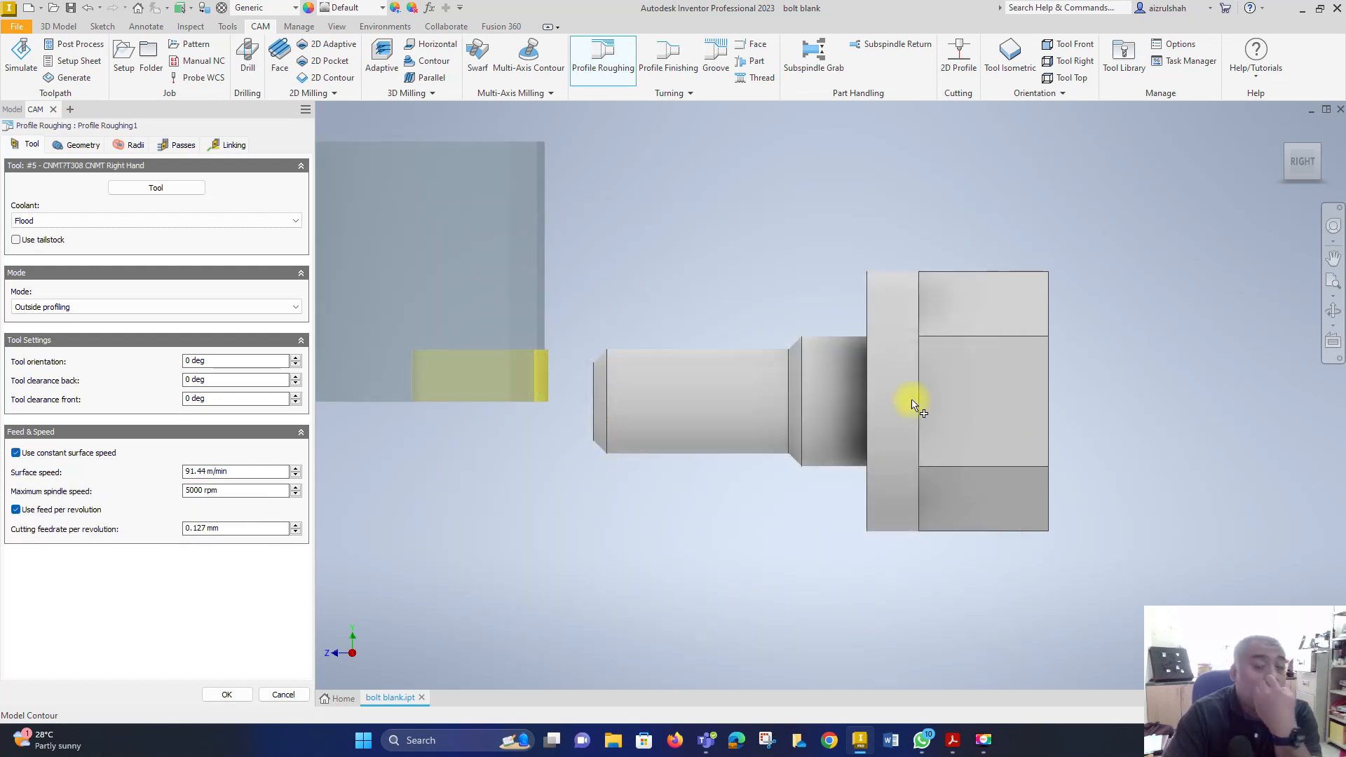
Step: Review the Profile Roughing operation's tool, geometry, radii, passes and linking settings, and accept them to generate the toolpath
{"action": "left_click", "coordinate": [1280, 132]}
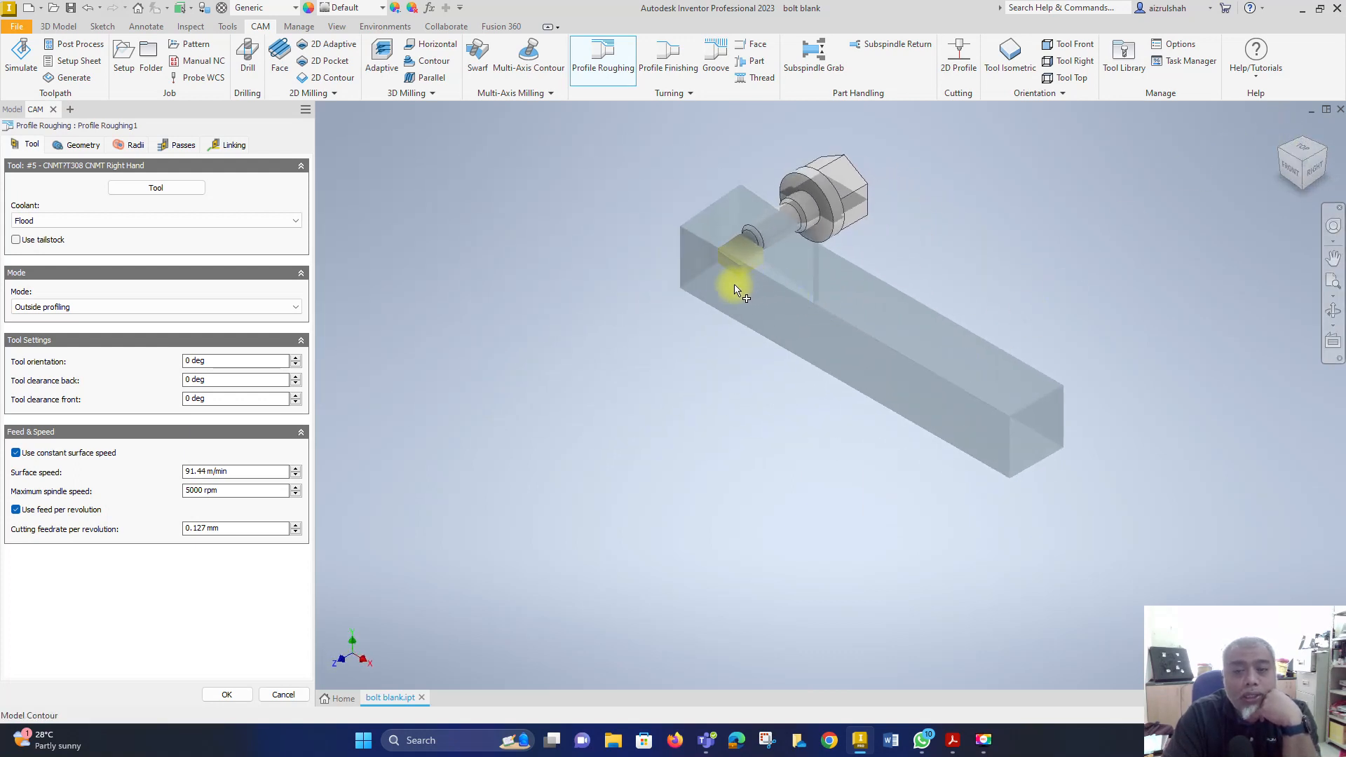
{"action": "scroll", "coordinate": [765, 271], "scroll_direction": "up", "scroll_amount": 5}
{"action": "scroll", "coordinate": [779, 211], "scroll_direction": "down", "scroll_amount": 6}
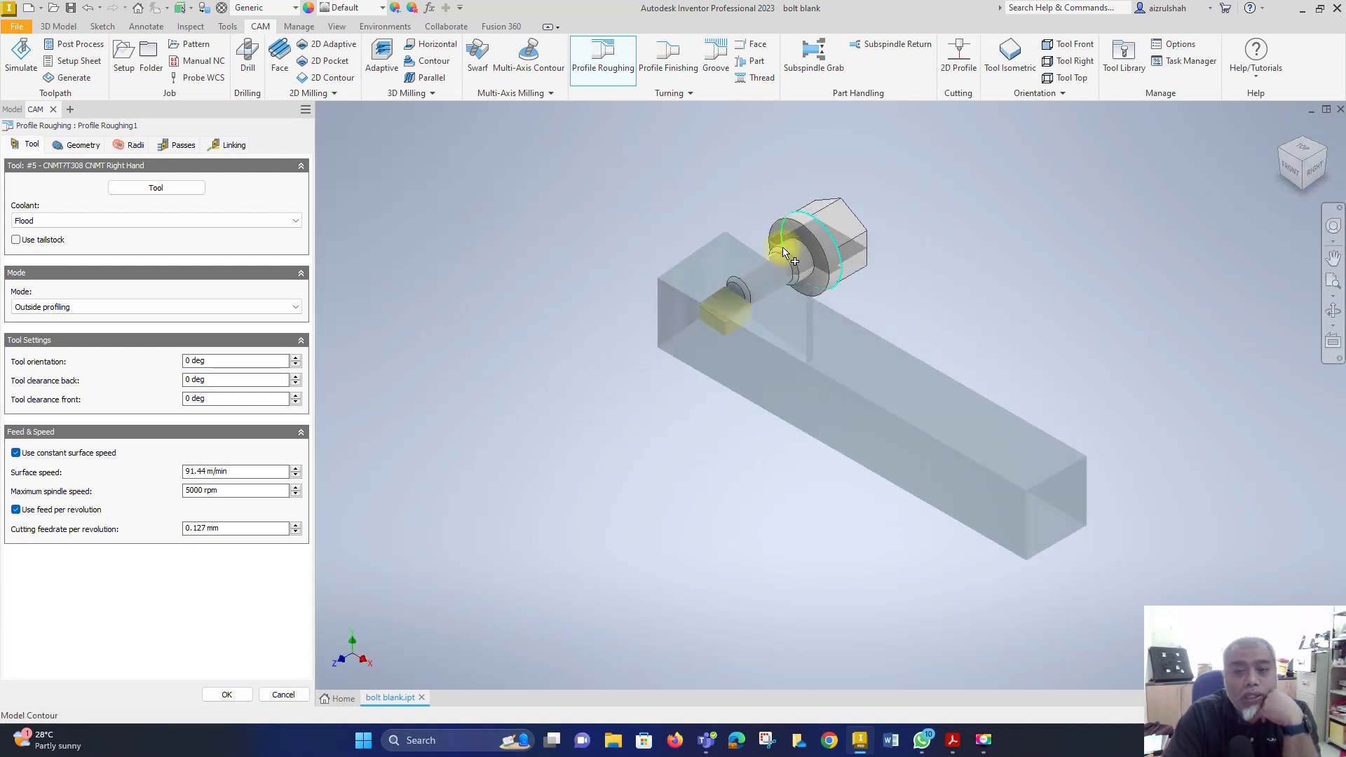
{"action": "scroll", "coordinate": [782, 237], "scroll_direction": "down", "scroll_amount": 3}
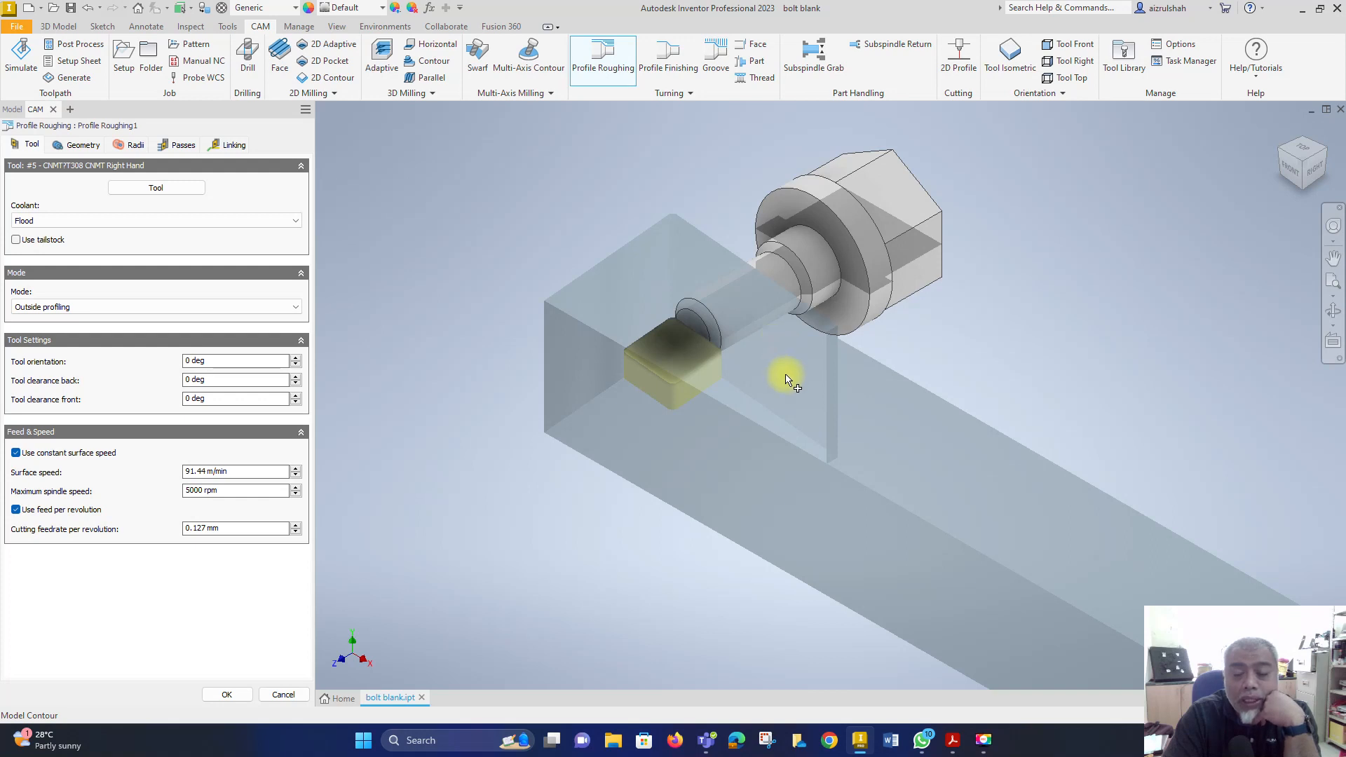
{"action": "scroll", "coordinate": [1001, 360], "scroll_direction": "up", "scroll_amount": 2}
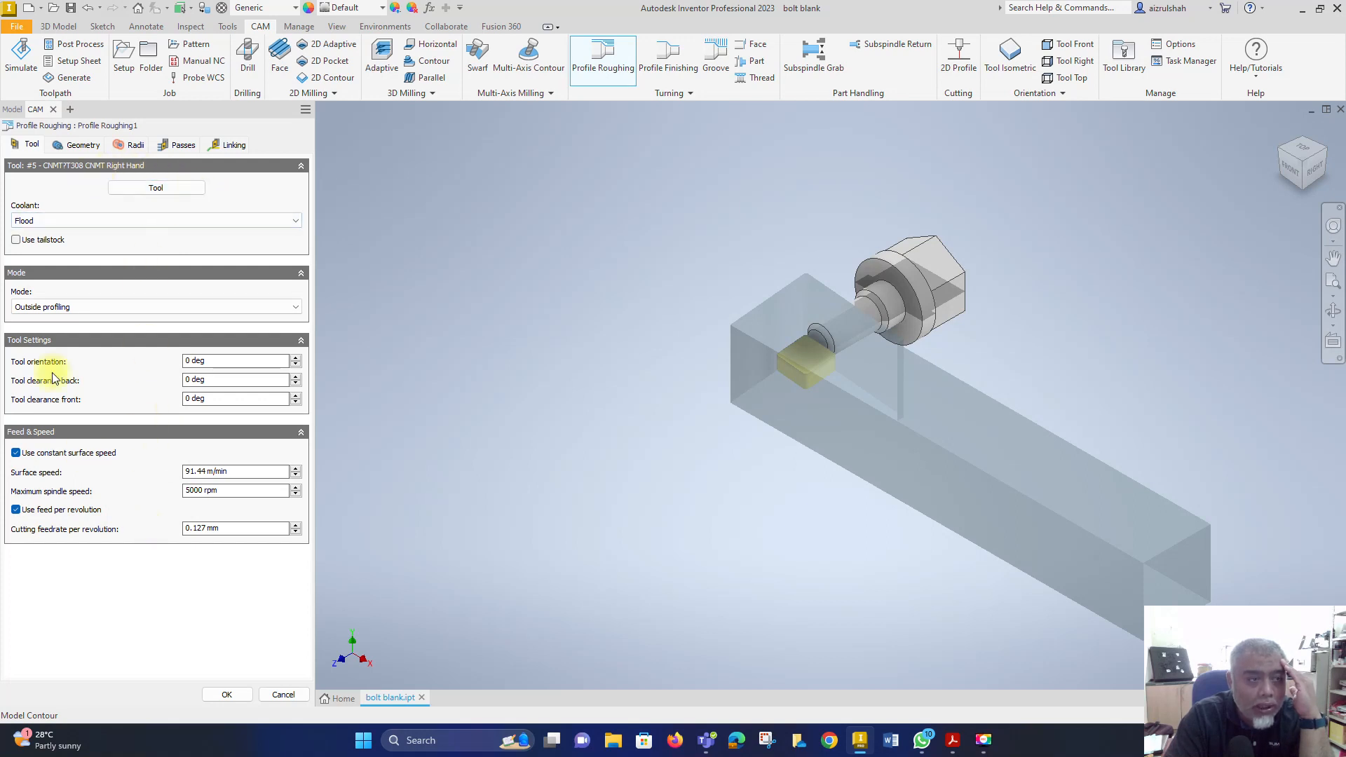
{"action": "left_click", "coordinate": [73, 149]}
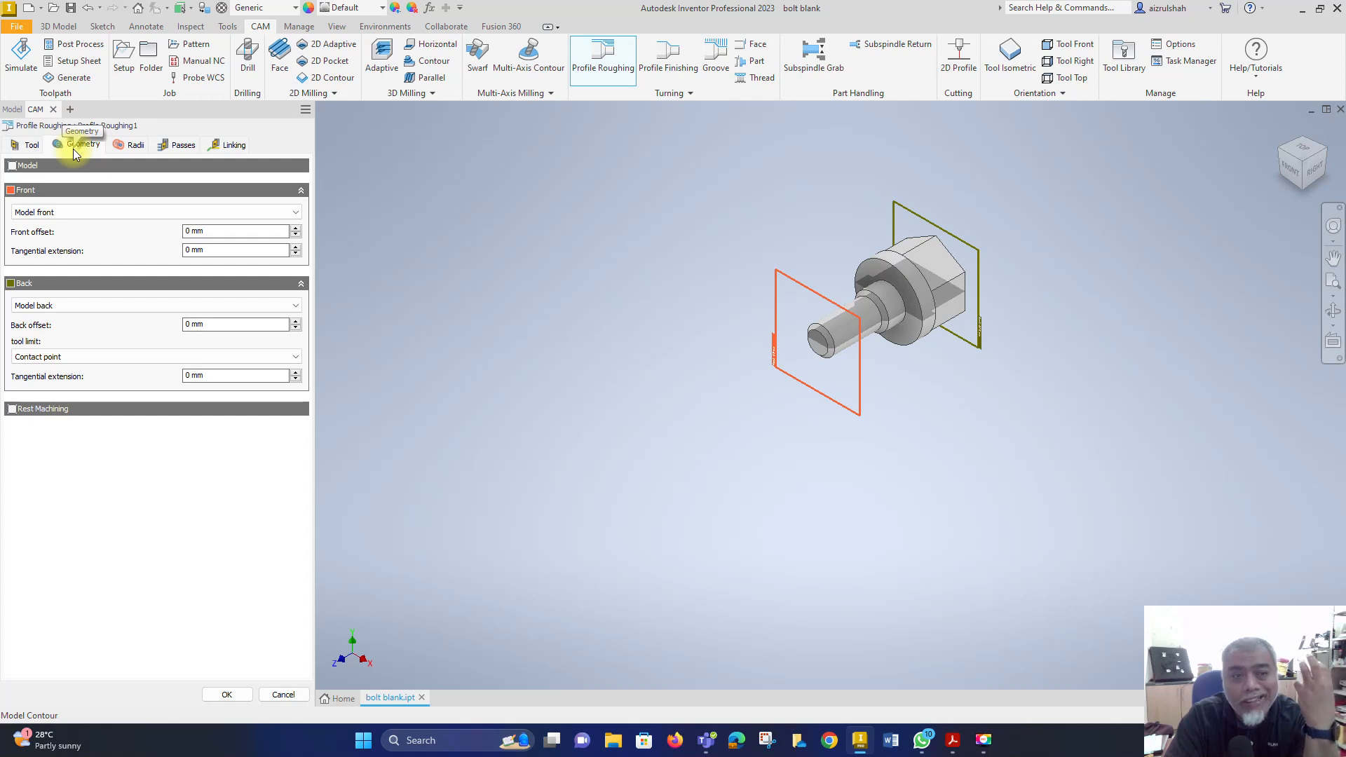
{"action": "left_click", "coordinate": [137, 147]}
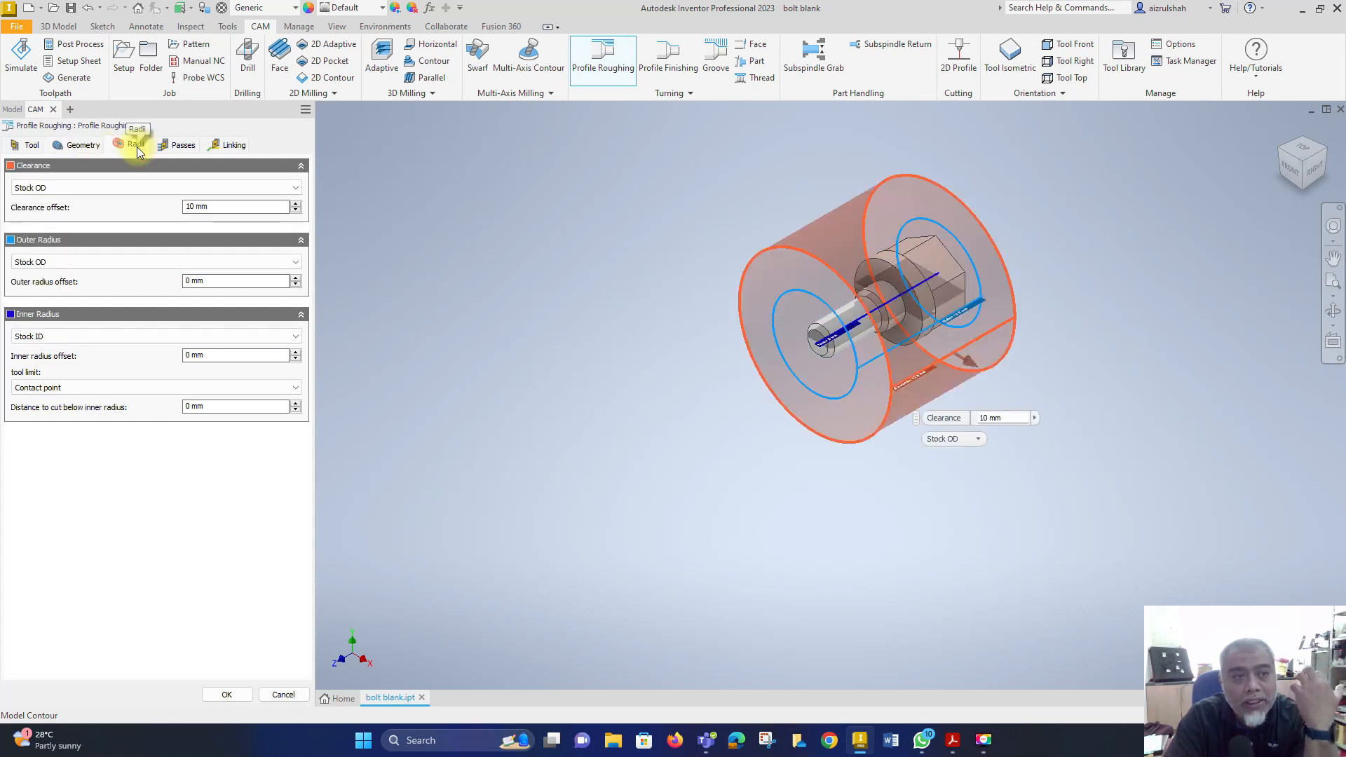
{"action": "left_click", "coordinate": [180, 147]}
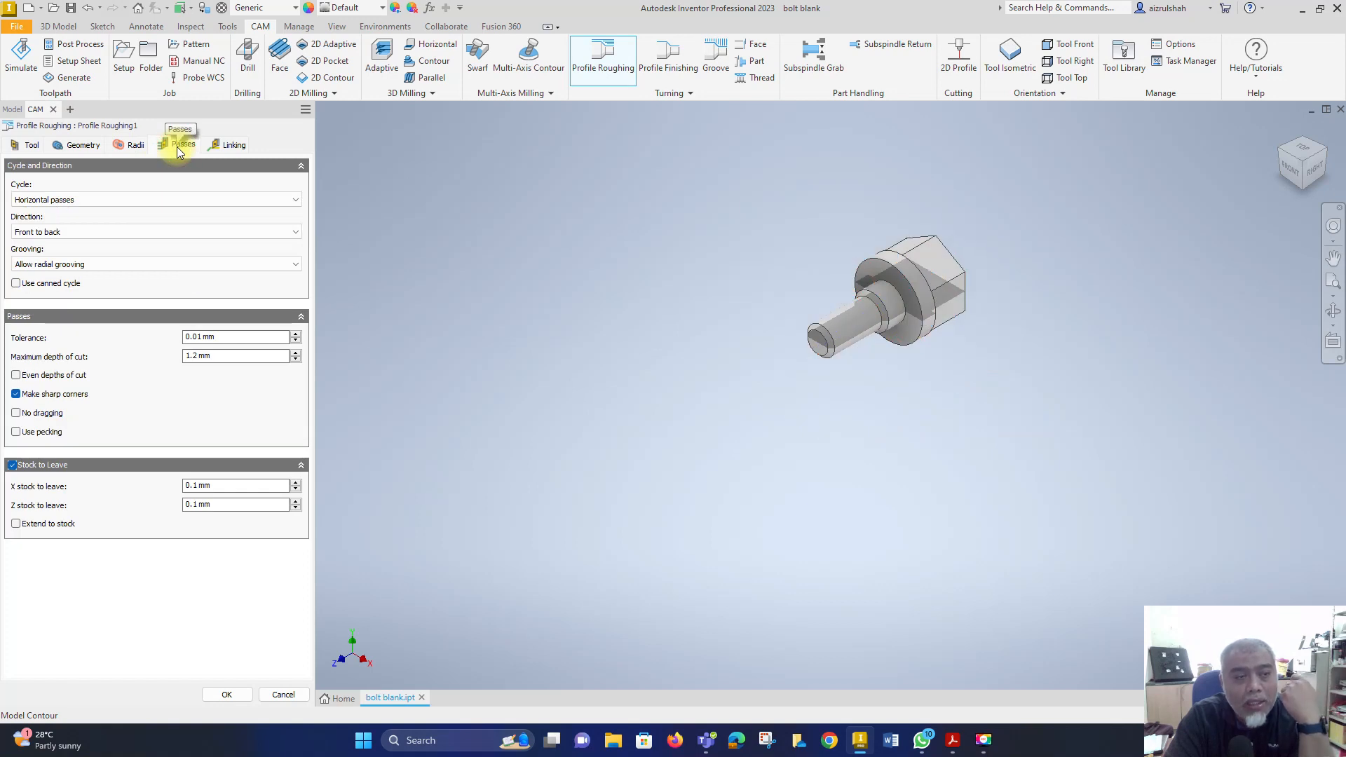
{"action": "left_click", "coordinate": [242, 146]}
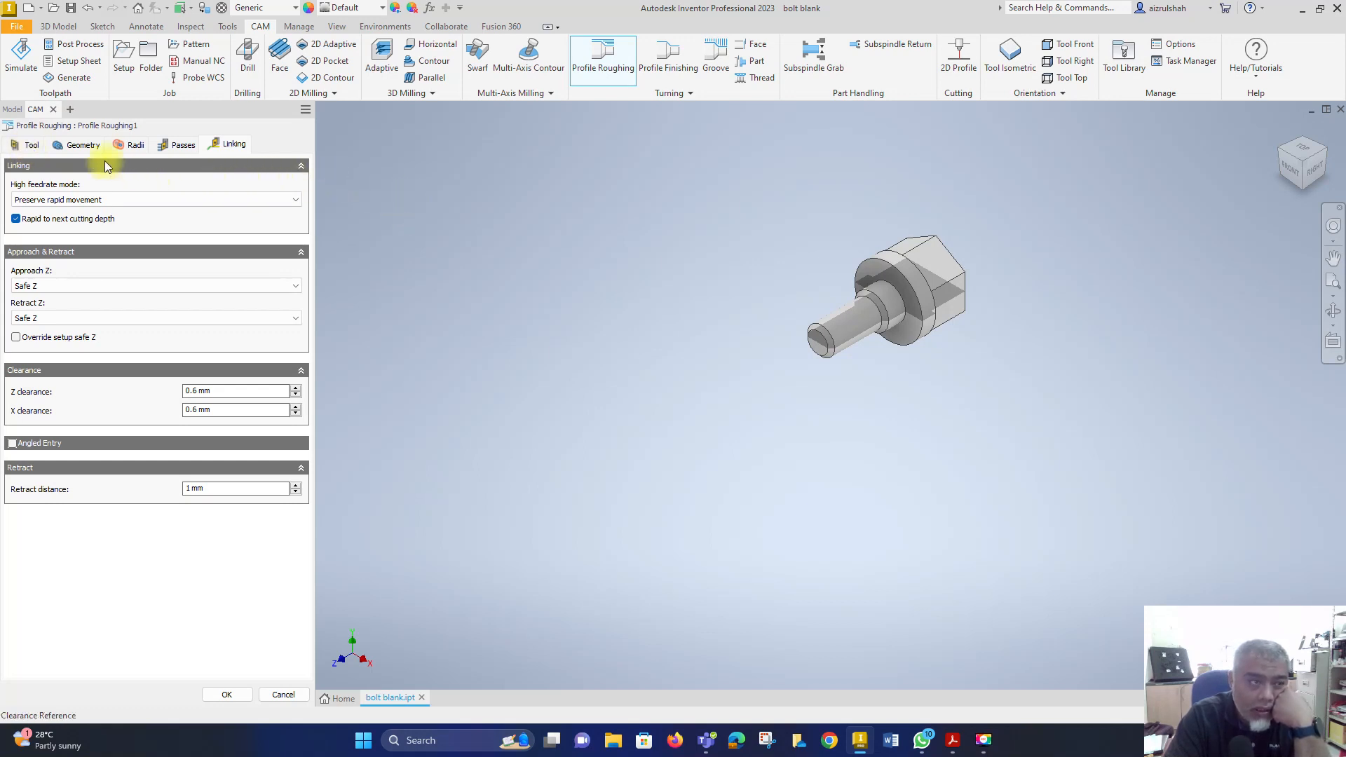
{"action": "left_click", "coordinate": [31, 147]}
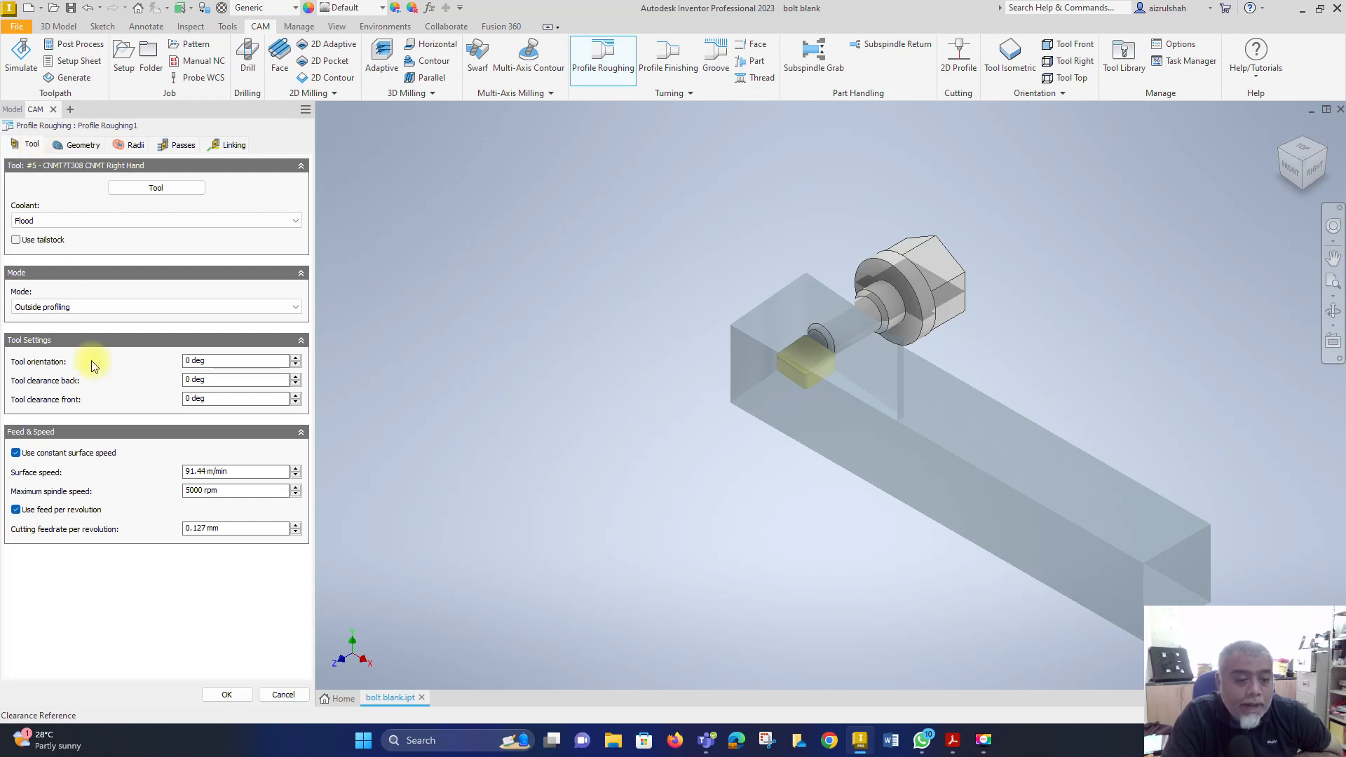
{"action": "left_click", "coordinate": [228, 695]}
Step: Examine the roughing toolpath along the shank, collar and hex head in isometric and top views
{"action": "scroll", "coordinate": [787, 377], "scroll_direction": "up", "scroll_amount": 2}
{"action": "scroll", "coordinate": [815, 350], "scroll_direction": "down", "scroll_amount": 5}
{"action": "middle_click_drag", "start_coordinate": [868, 400], "coordinate": [826, 419]}
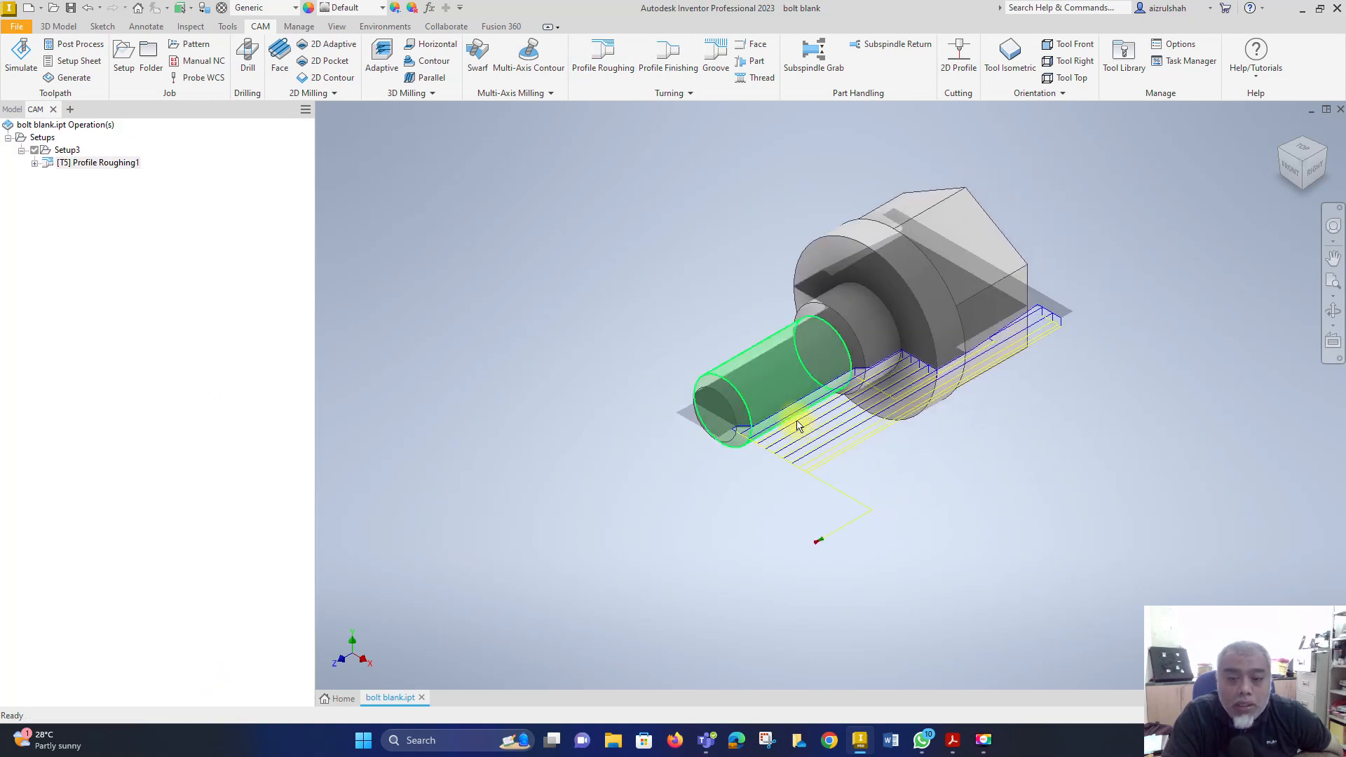
{"action": "scroll", "coordinate": [798, 423], "scroll_direction": "down", "scroll_amount": 3}
{"action": "scroll", "coordinate": [798, 425], "scroll_direction": "up", "scroll_amount": 3}
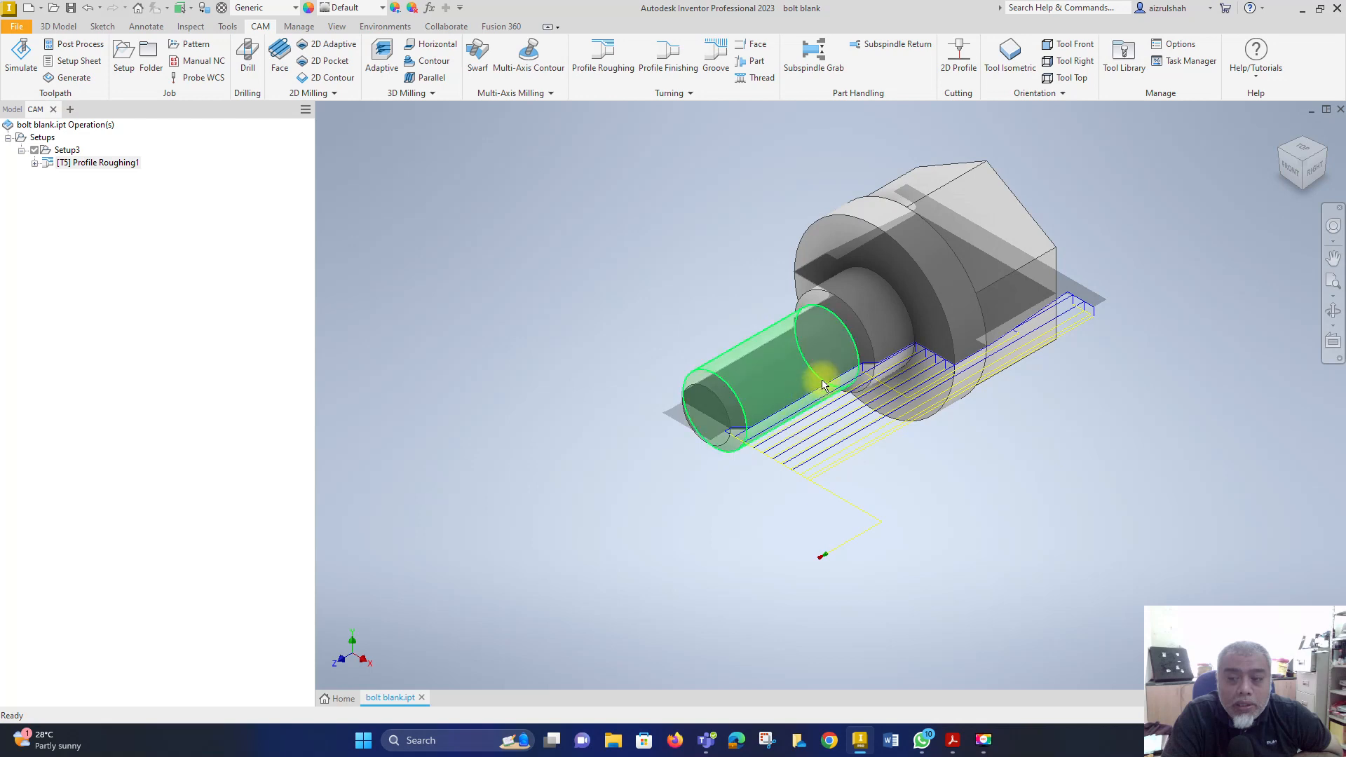
{"action": "scroll", "coordinate": [816, 379], "scroll_direction": "down", "scroll_amount": 3}
{"action": "scroll", "coordinate": [824, 382], "scroll_direction": "up", "scroll_amount": 2}
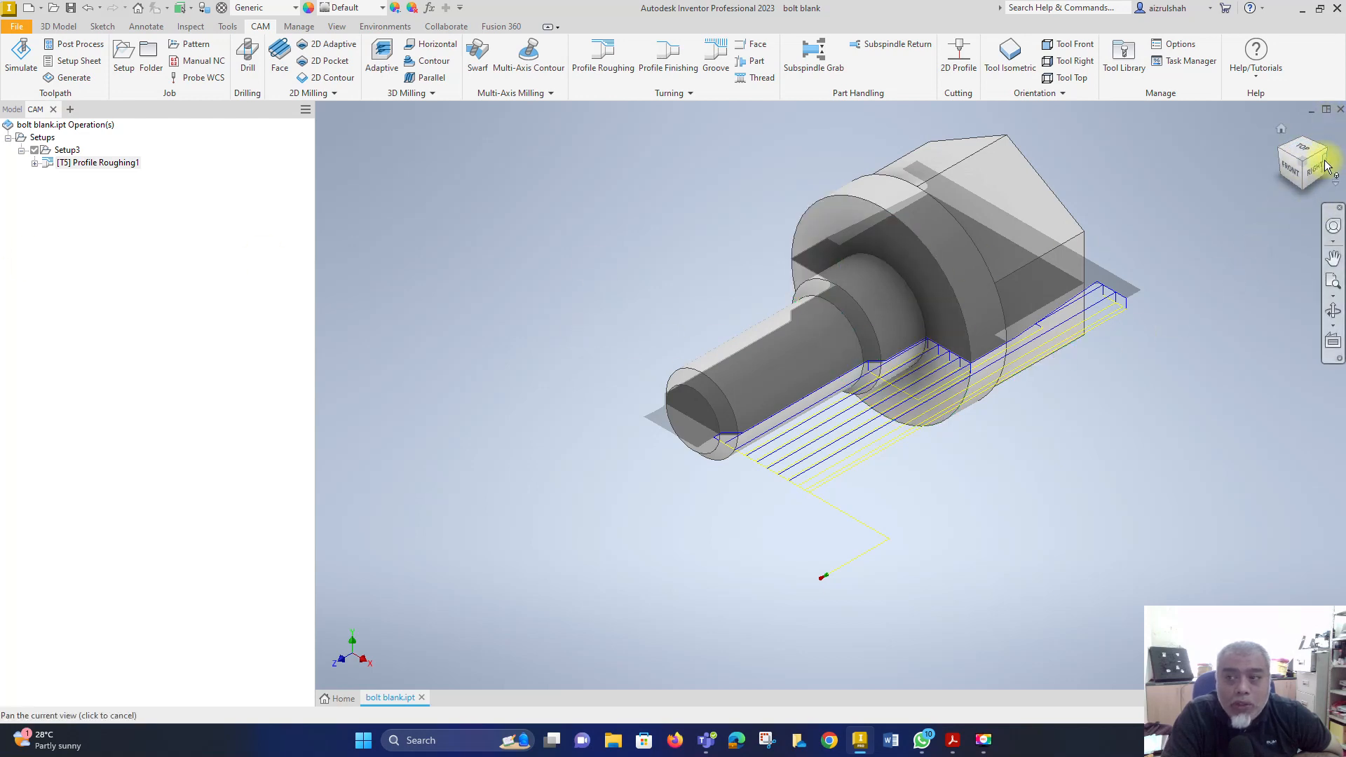
{"action": "left_click", "coordinate": [1303, 146]}
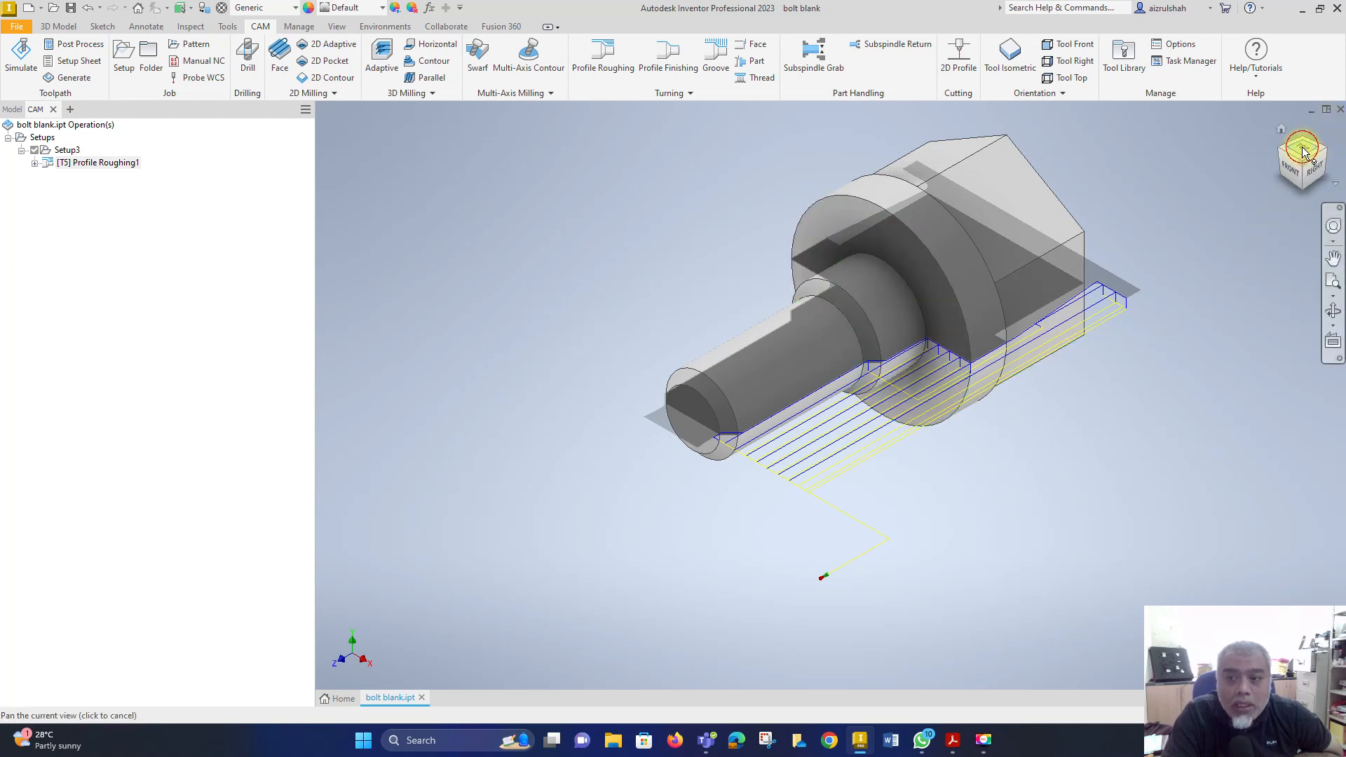
{"action": "scroll", "coordinate": [871, 326], "scroll_direction": "down", "scroll_amount": 5}
{"action": "middle_click_drag", "start_coordinate": [875, 339], "coordinate": [765, 304]}
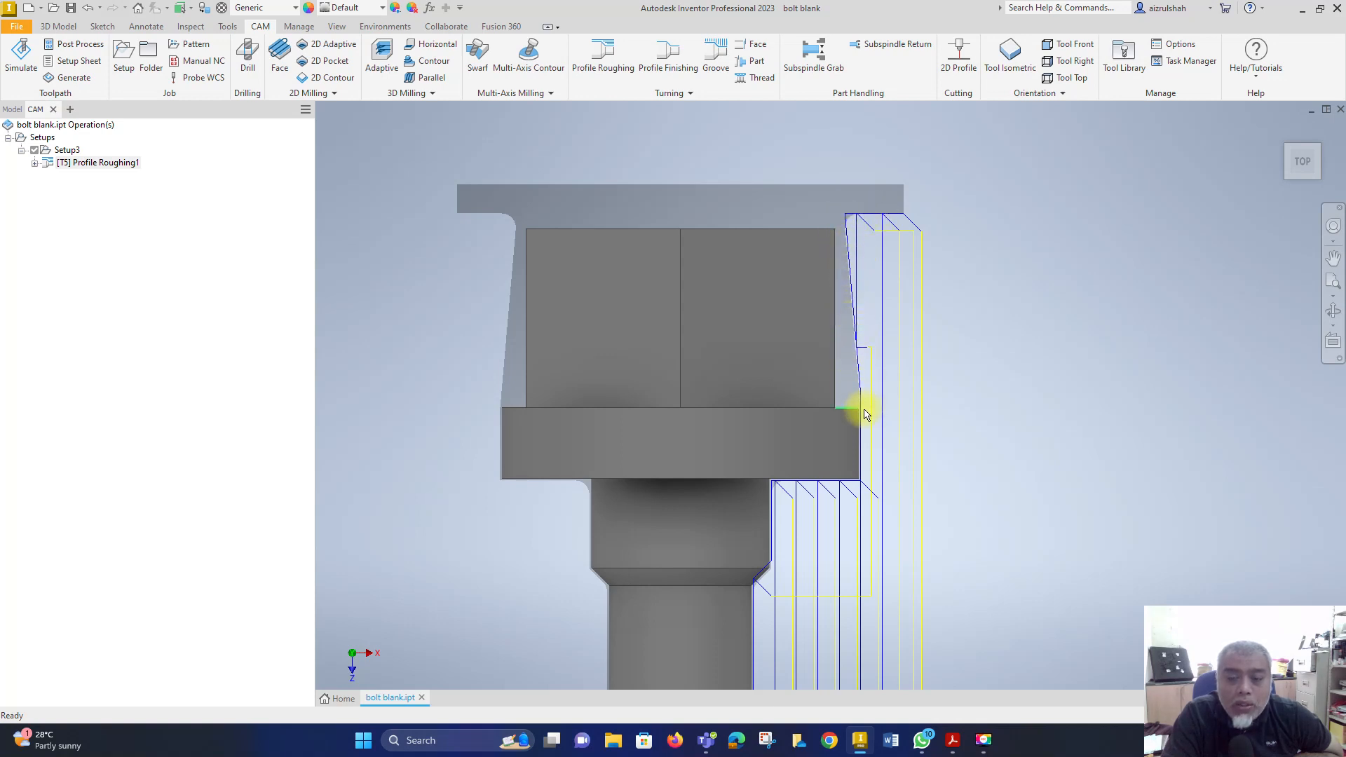
{"action": "mouse_move", "coordinate": [865, 413]}
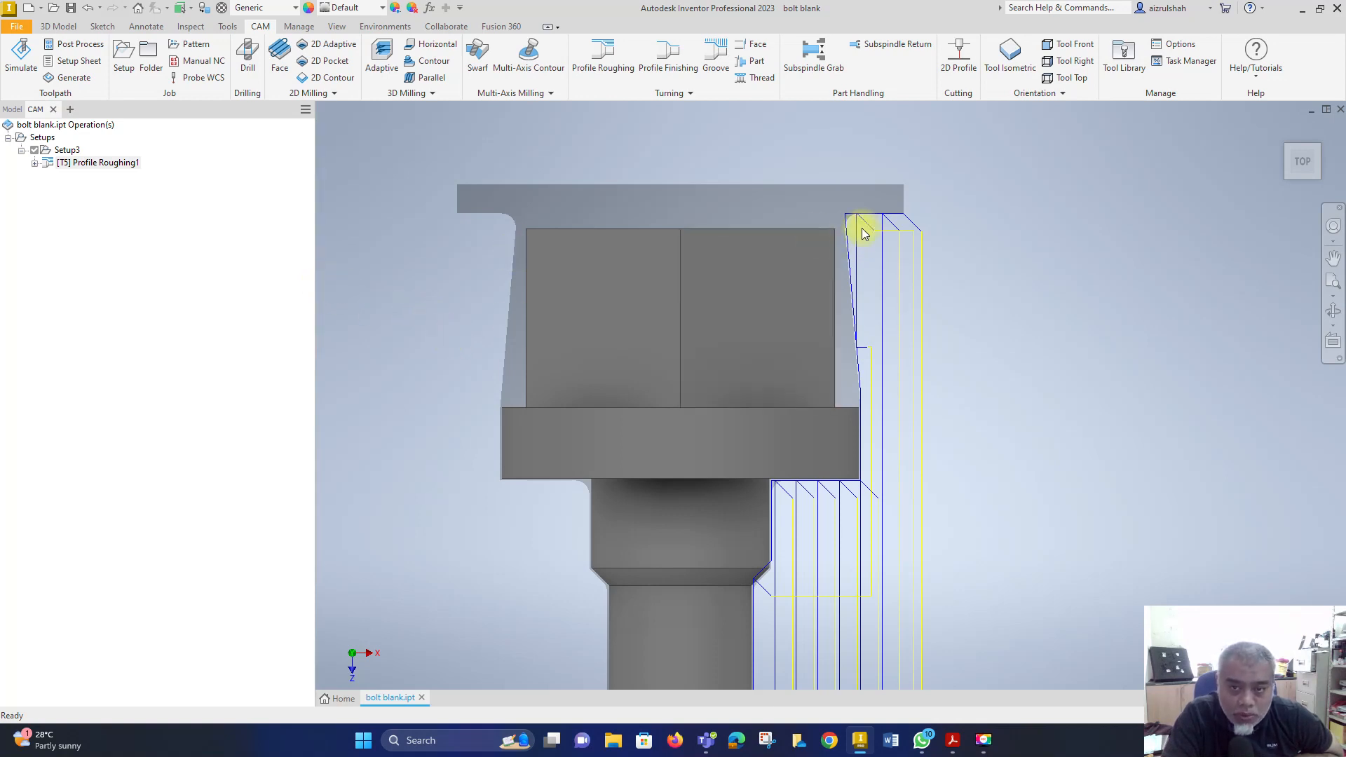
Step: Edit the Profile Roughing operation's passes to use Don't allow grooving and regenerate the toolpath
{"action": "left_click", "coordinate": [97, 162]}
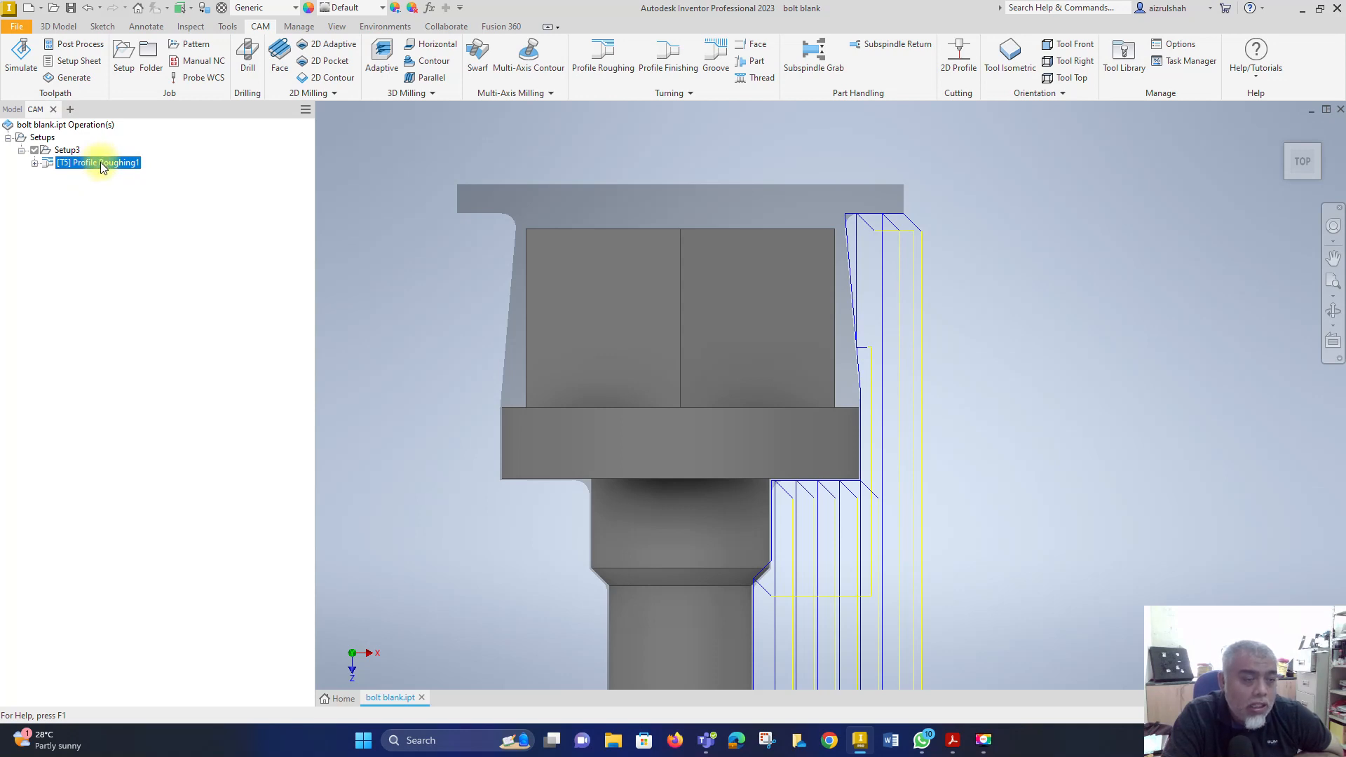
{"action": "right_click", "coordinate": [100, 162]}
{"action": "left_click", "coordinate": [69, 168]}
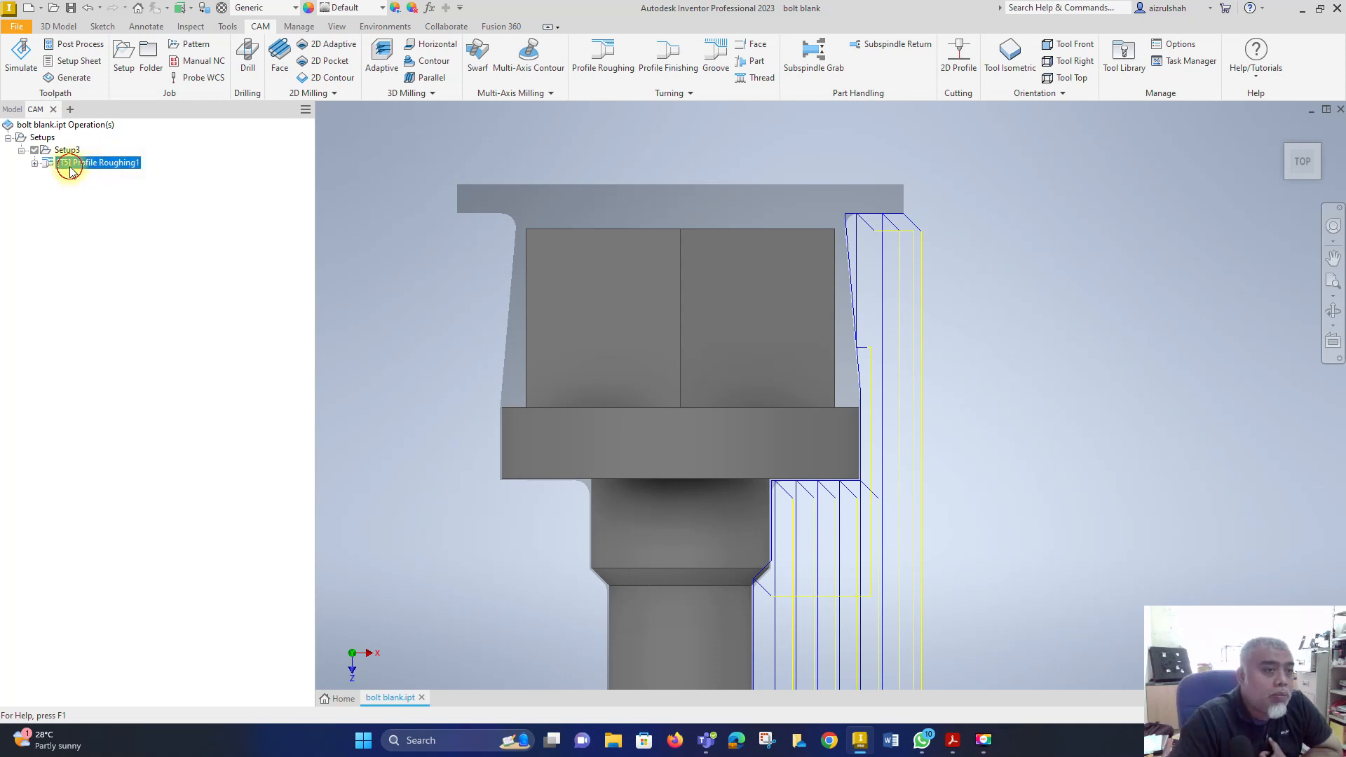
{"action": "right_click", "coordinate": [82, 164]}
{"action": "left_click", "coordinate": [217, 150]}
{"action": "left_click", "coordinate": [129, 165]}
{"action": "right_click", "coordinate": [134, 167]}
{"action": "left_click", "coordinate": [166, 175]}
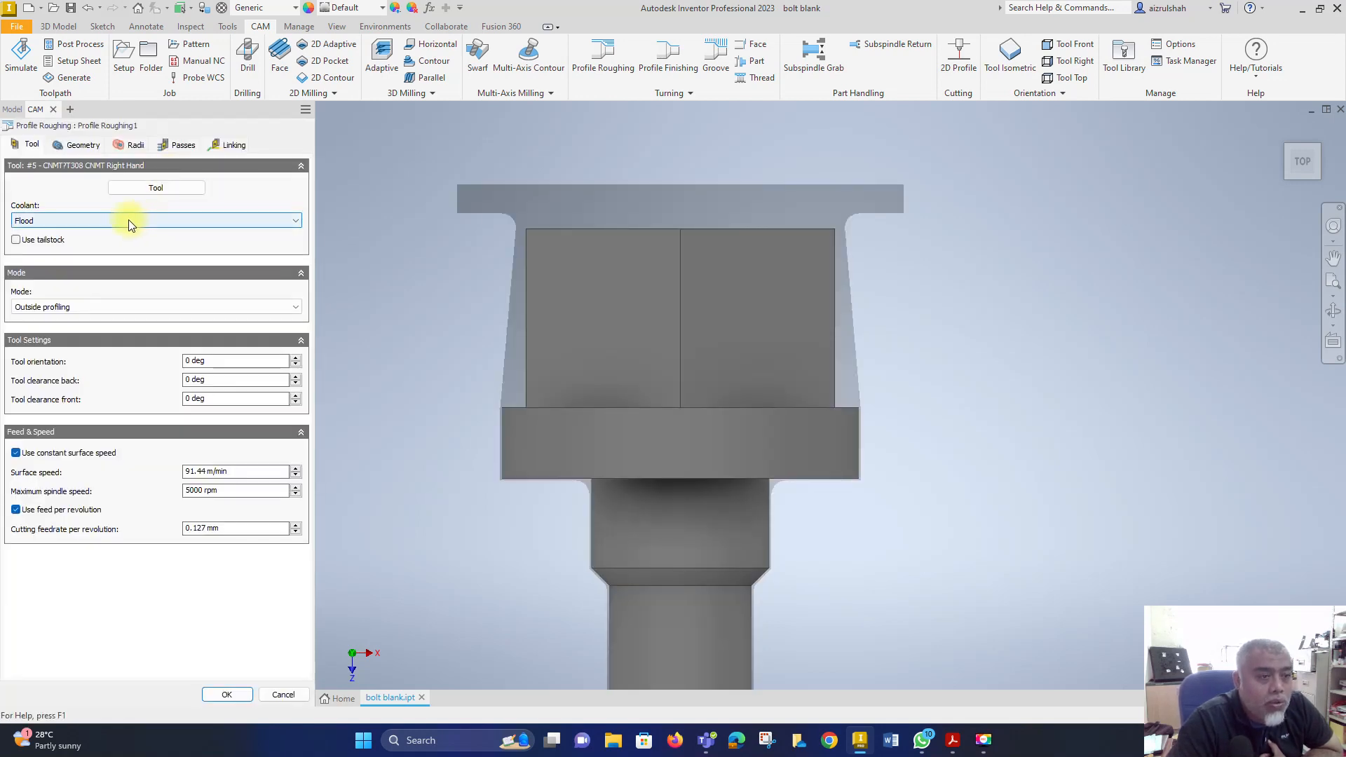
{"action": "left_click", "coordinate": [185, 146]}
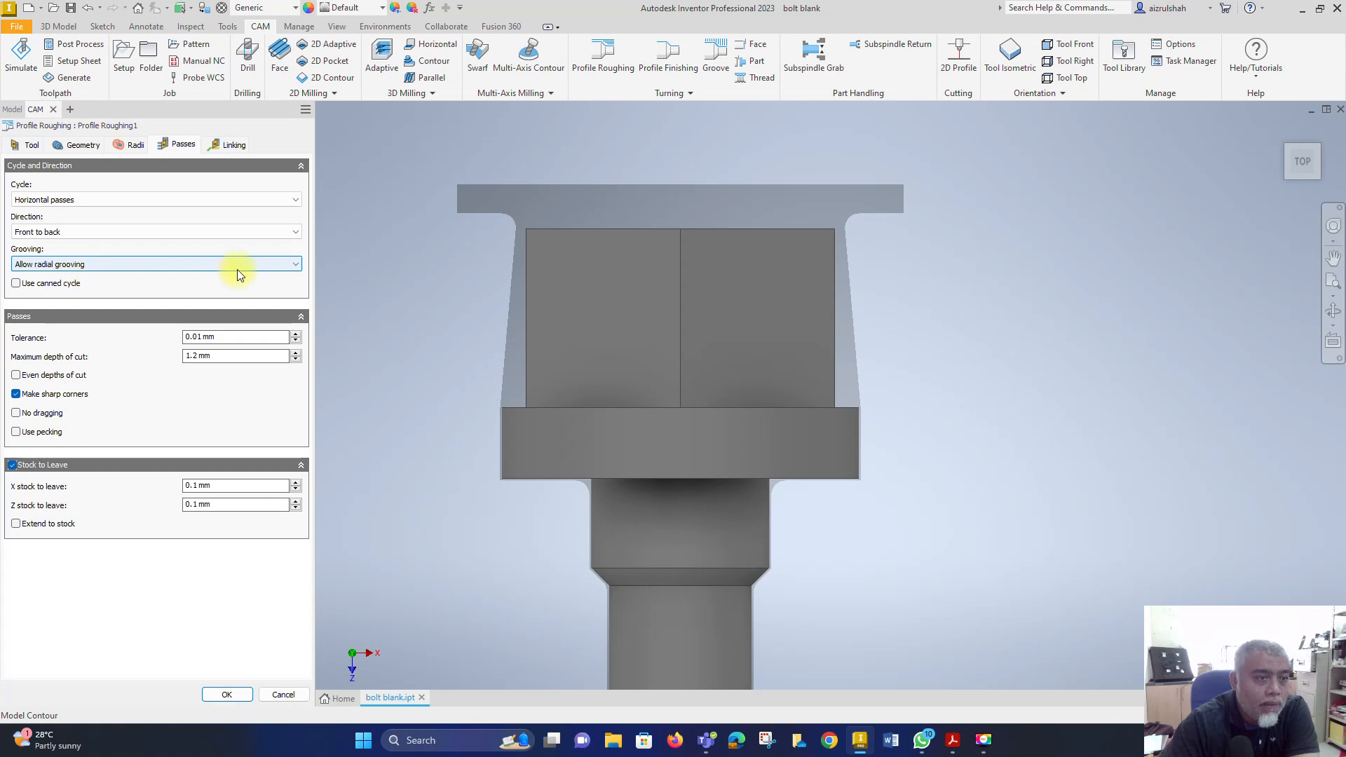
{"action": "left_click", "coordinate": [87, 265]}
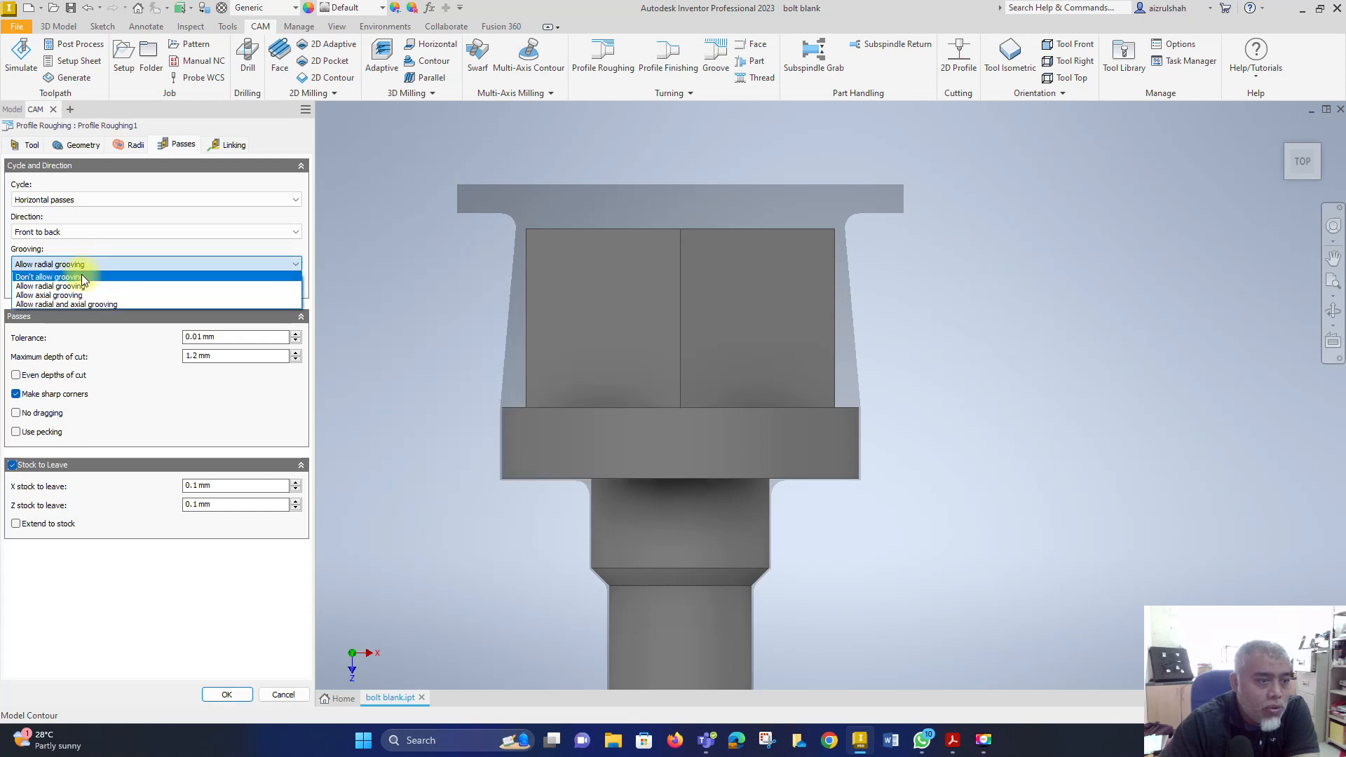
{"action": "left_click", "coordinate": [80, 277]}
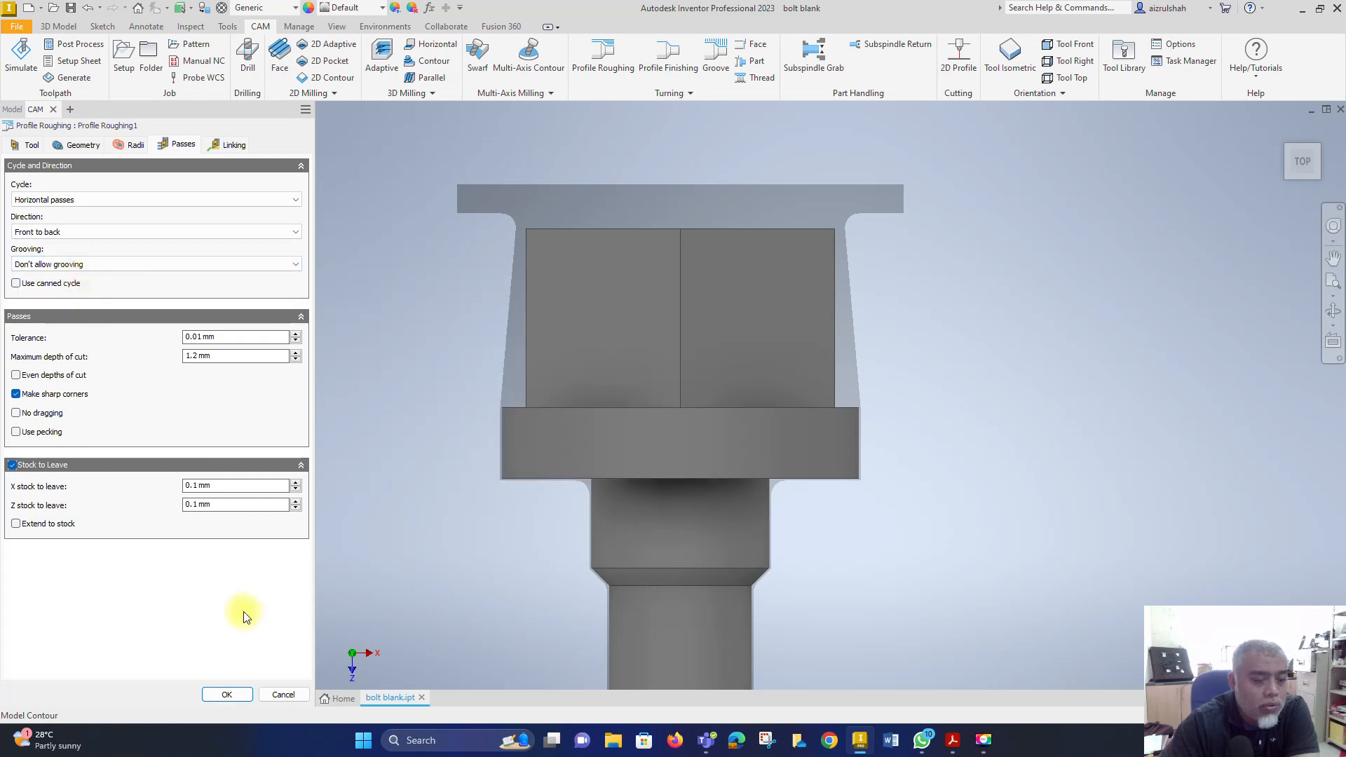
{"action": "left_click", "coordinate": [231, 696]}
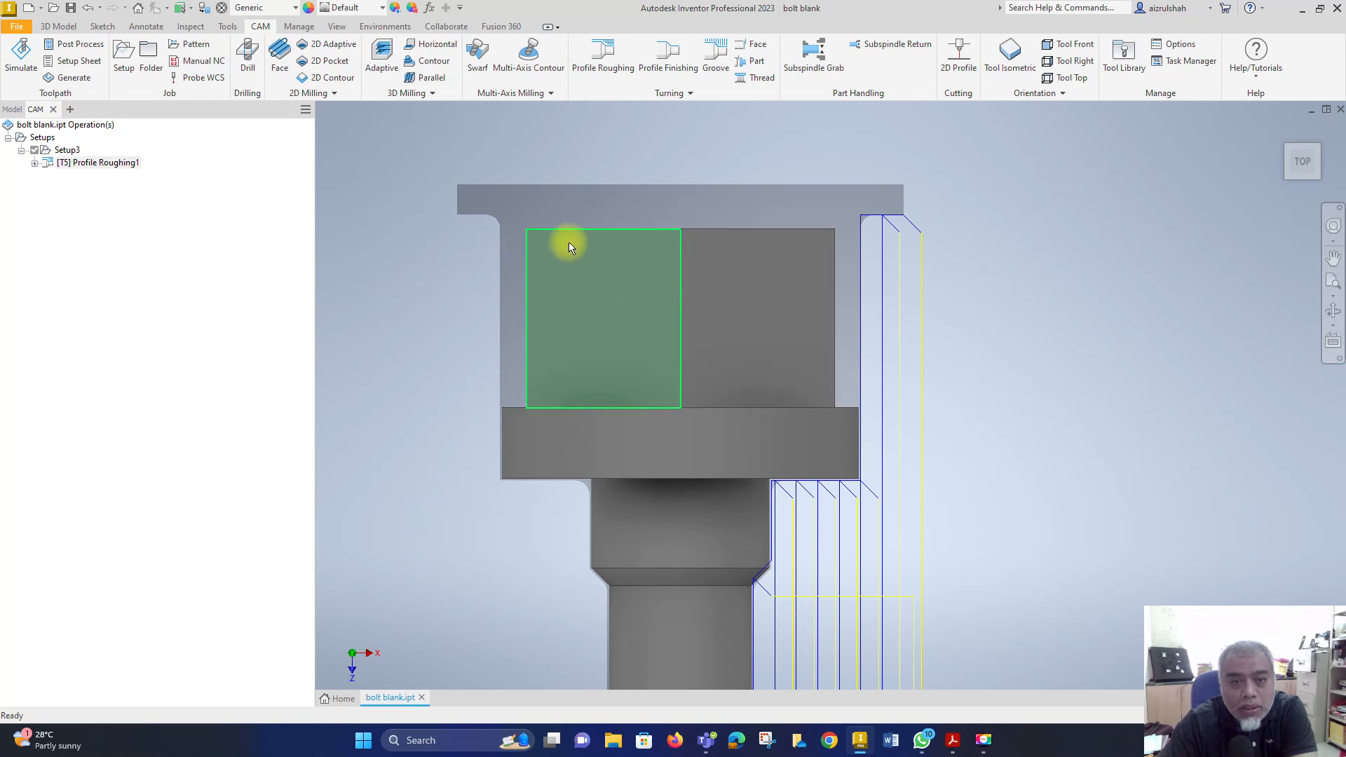
Step: Inspect the updated roughing toolpath around the hex head and add a Profile Finishing operation to the setup
{"action": "middle_click_drag", "start_coordinate": [663, 276], "coordinate": [656, 334], "text": "shift"}
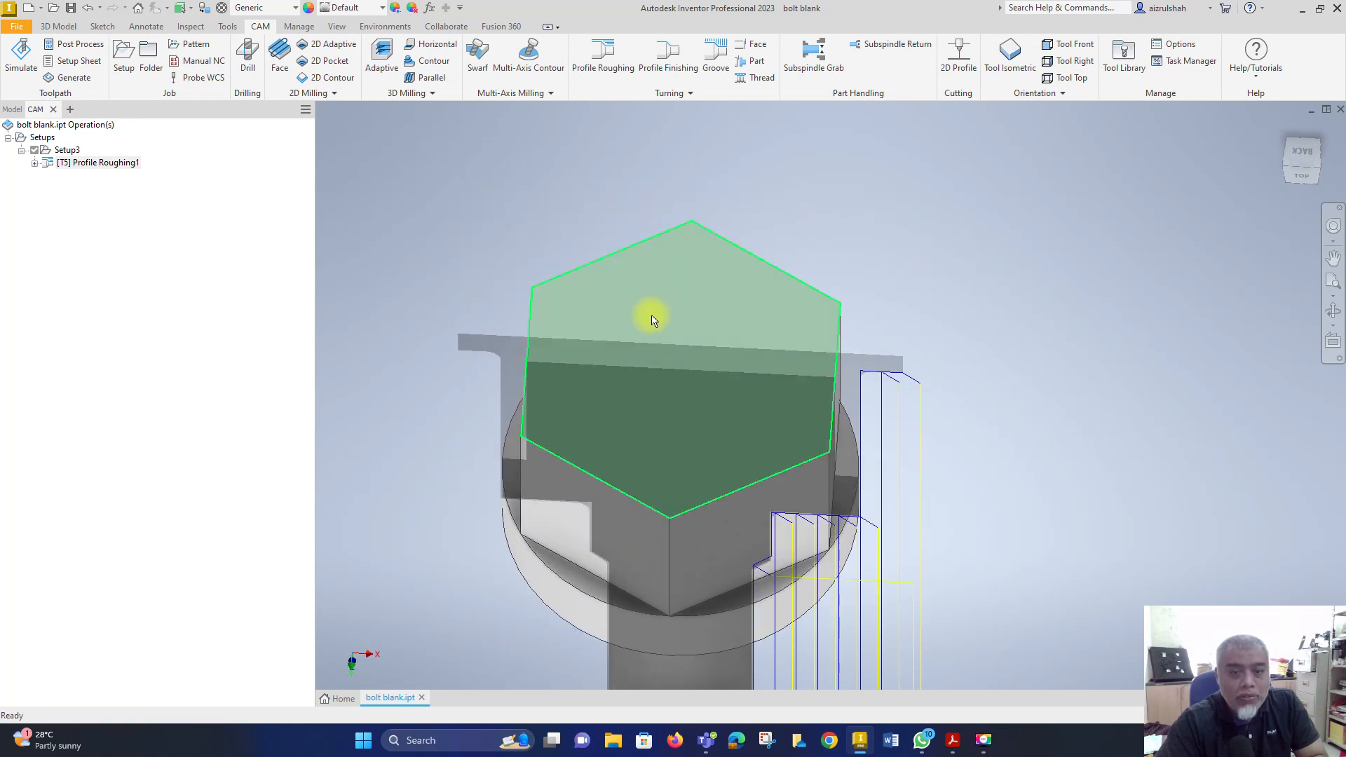
{"action": "middle_click_drag", "start_coordinate": [662, 421], "coordinate": [657, 369], "text": "shift"}
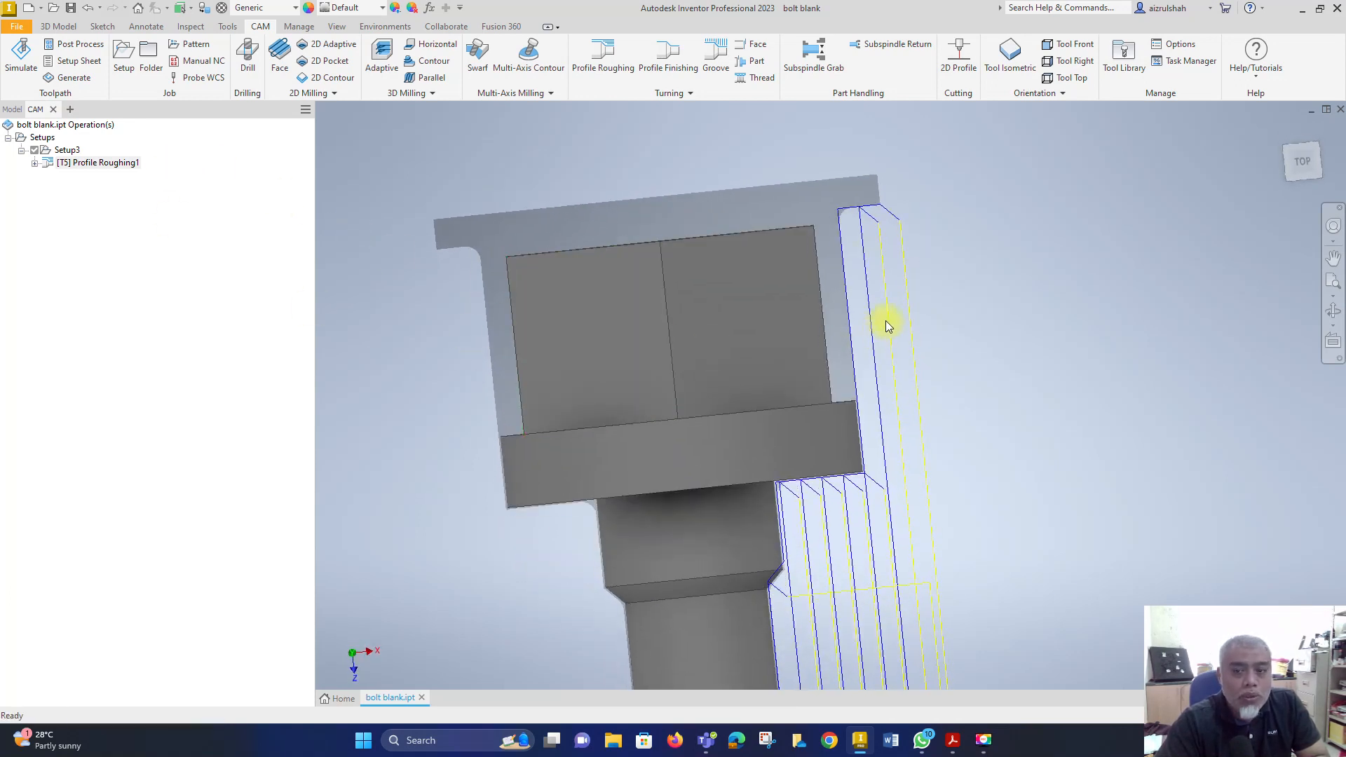
{"action": "scroll", "coordinate": [885, 321], "scroll_direction": "up", "scroll_amount": 6}
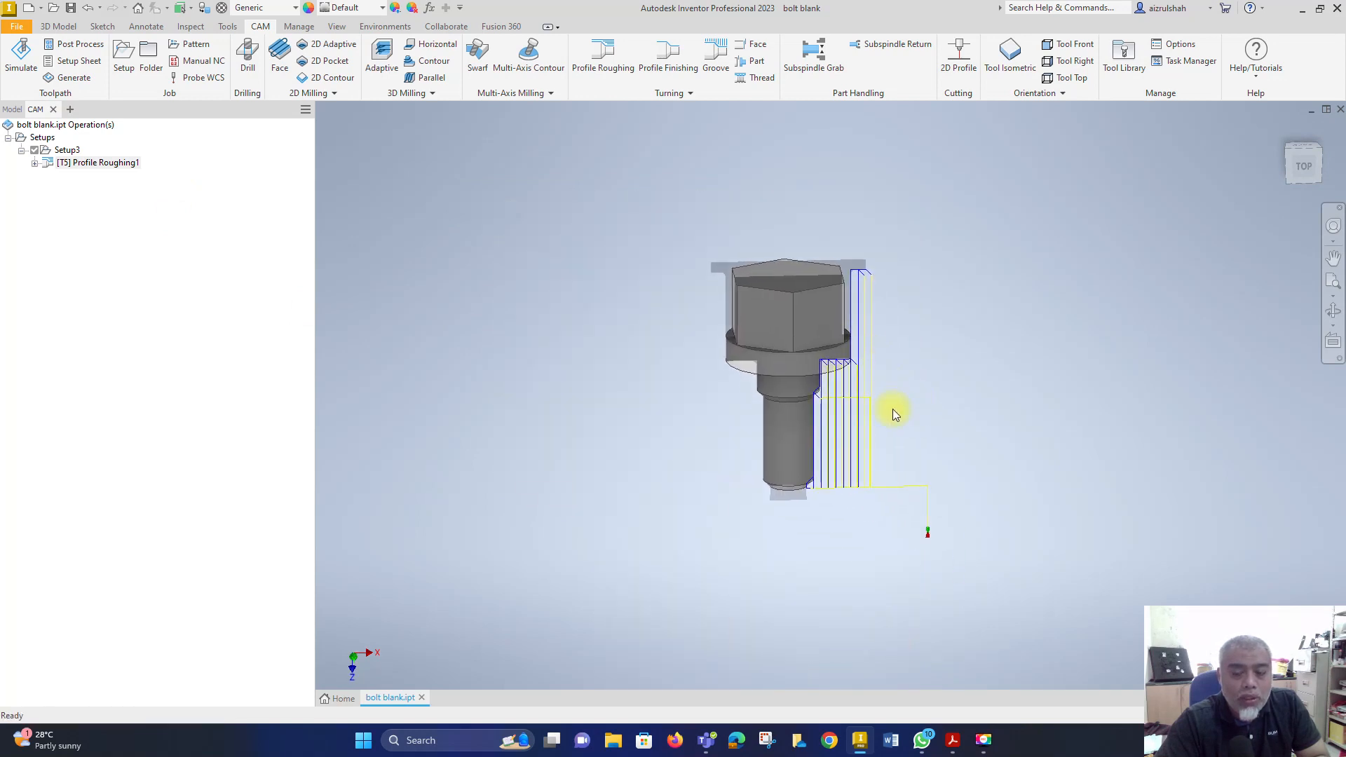
{"action": "middle_click_drag", "start_coordinate": [886, 400], "coordinate": [834, 380]}
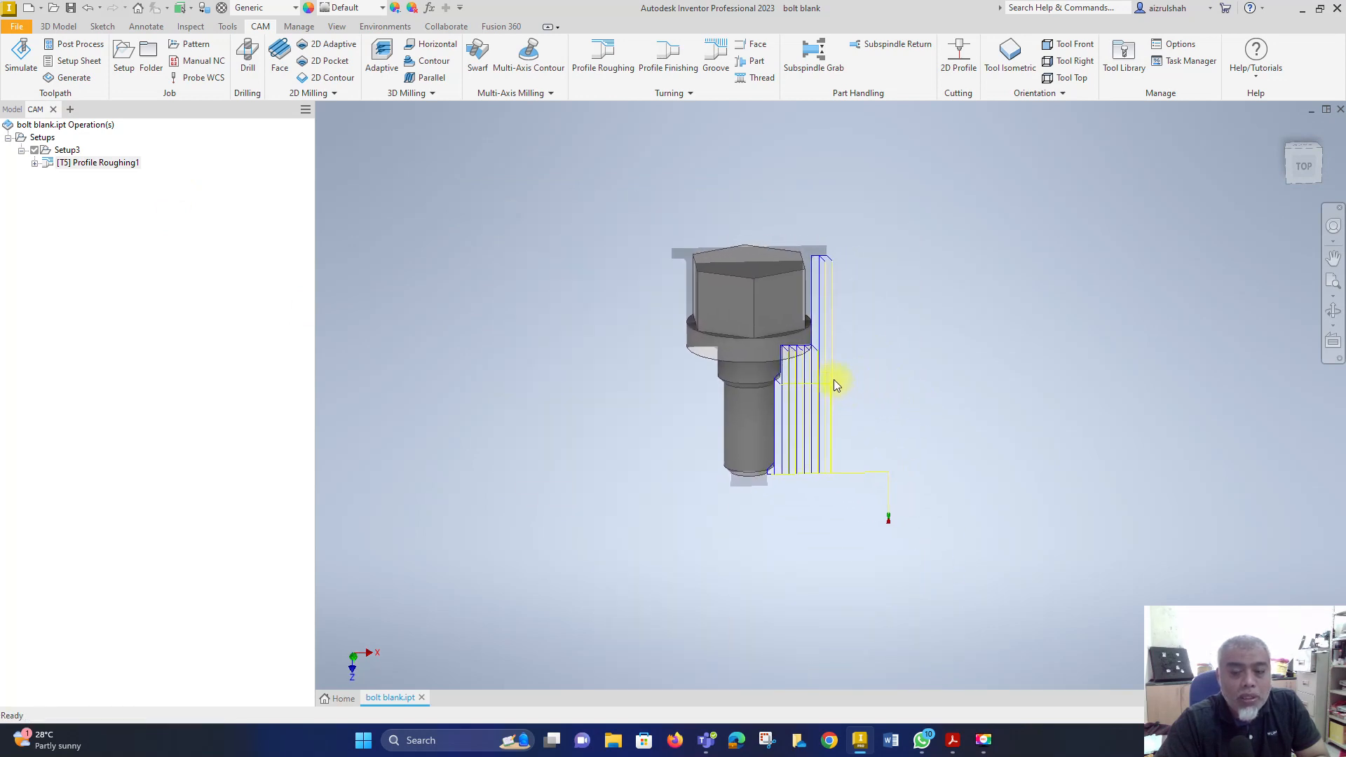
{"action": "scroll", "coordinate": [829, 380], "scroll_direction": "down", "scroll_amount": 3}
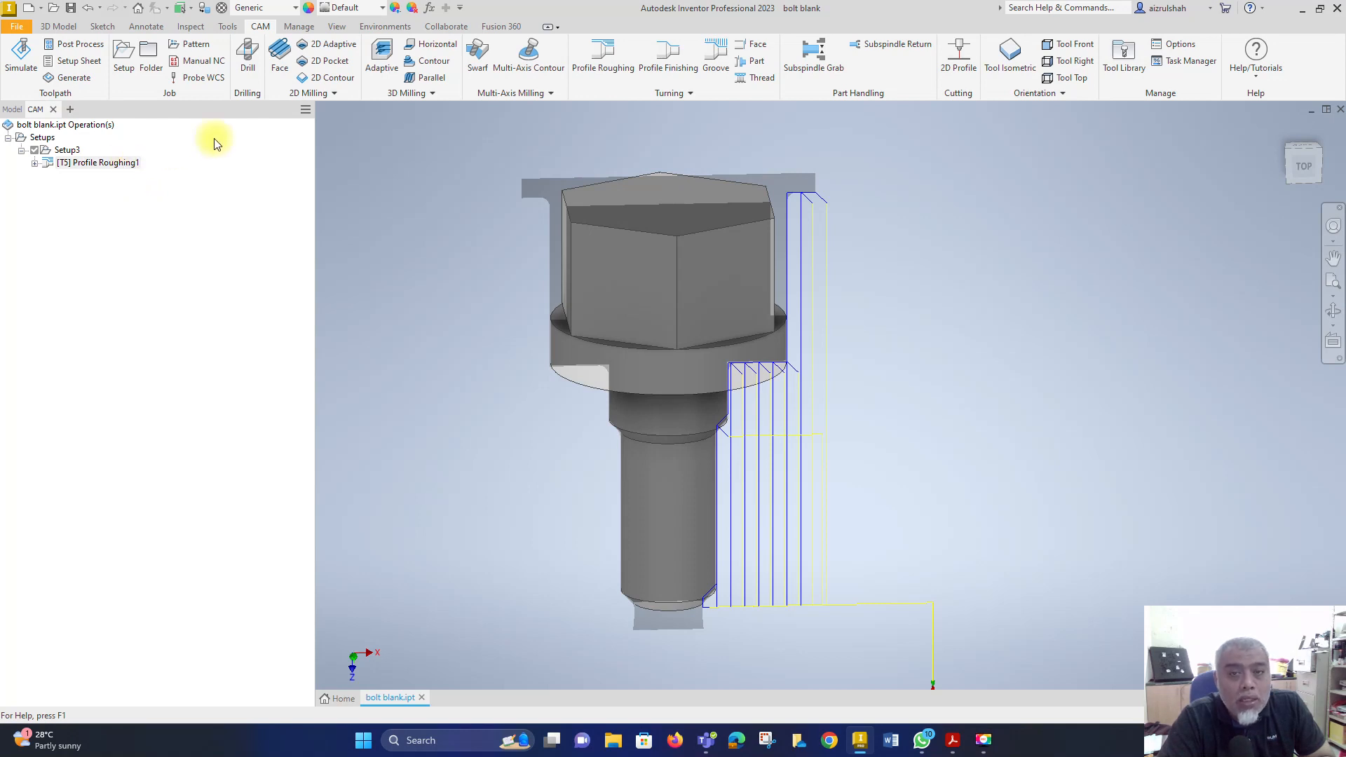
{"action": "left_click", "coordinate": [666, 68]}
{"action": "middle_click_drag", "start_coordinate": [805, 517], "coordinate": [760, 358]}
{"action": "scroll", "coordinate": [760, 357], "scroll_direction": "up", "scroll_amount": 2}
{"action": "scroll", "coordinate": [759, 359], "scroll_direction": "down", "scroll_amount": 4}
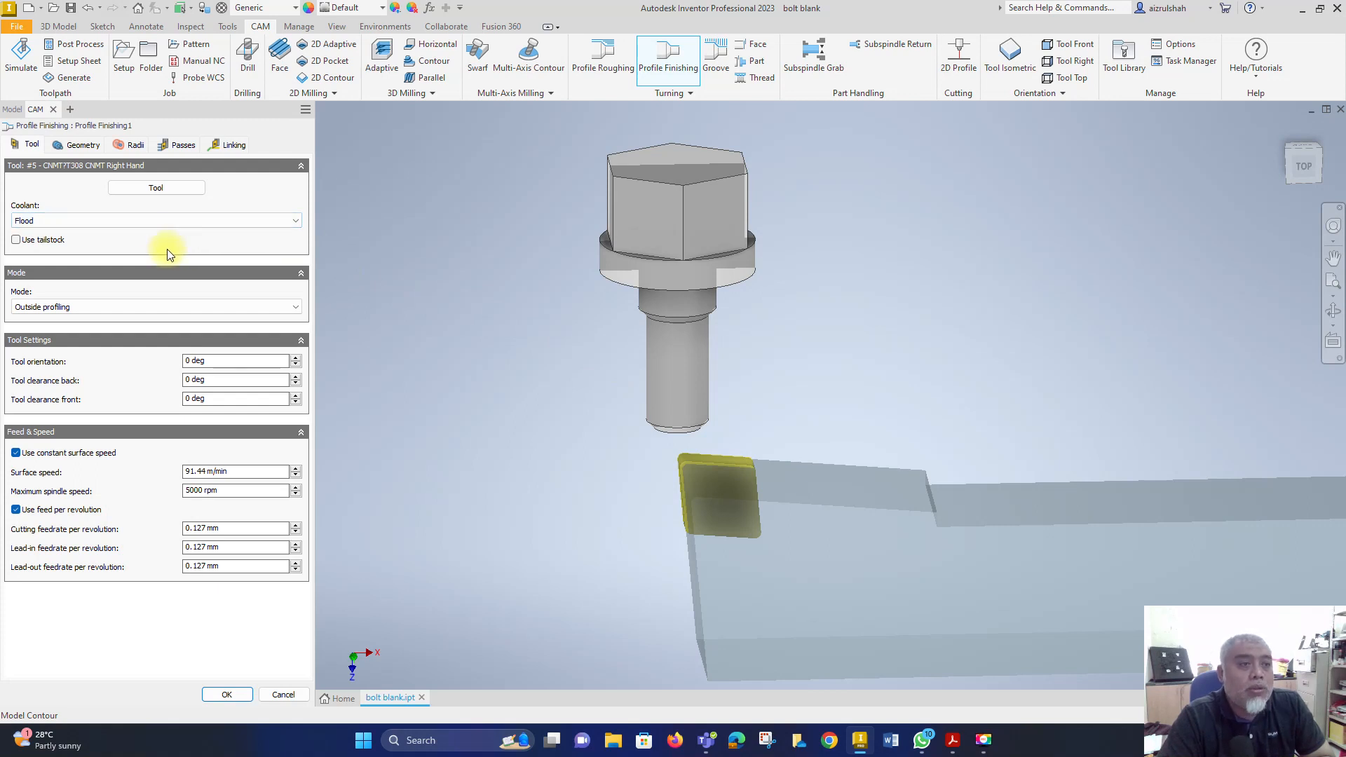
Step: Assign the VNMT Right Hand general turning tool with 0.2 mm corner radius from the sample turning library to the finishing operation
{"action": "left_click", "coordinate": [152, 188]}
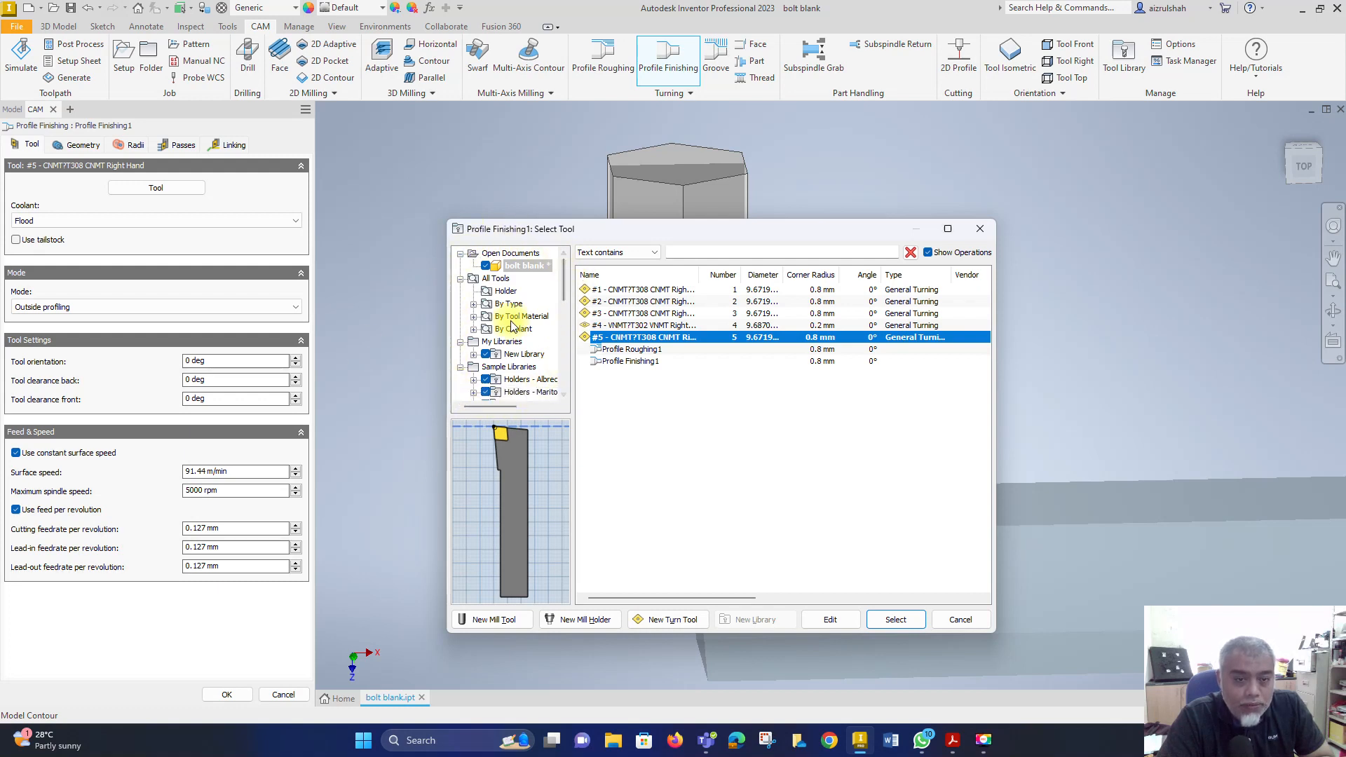
{"action": "left_click_drag", "start_coordinate": [562, 282], "coordinate": [558, 369]}
{"action": "left_click", "coordinate": [522, 367]}
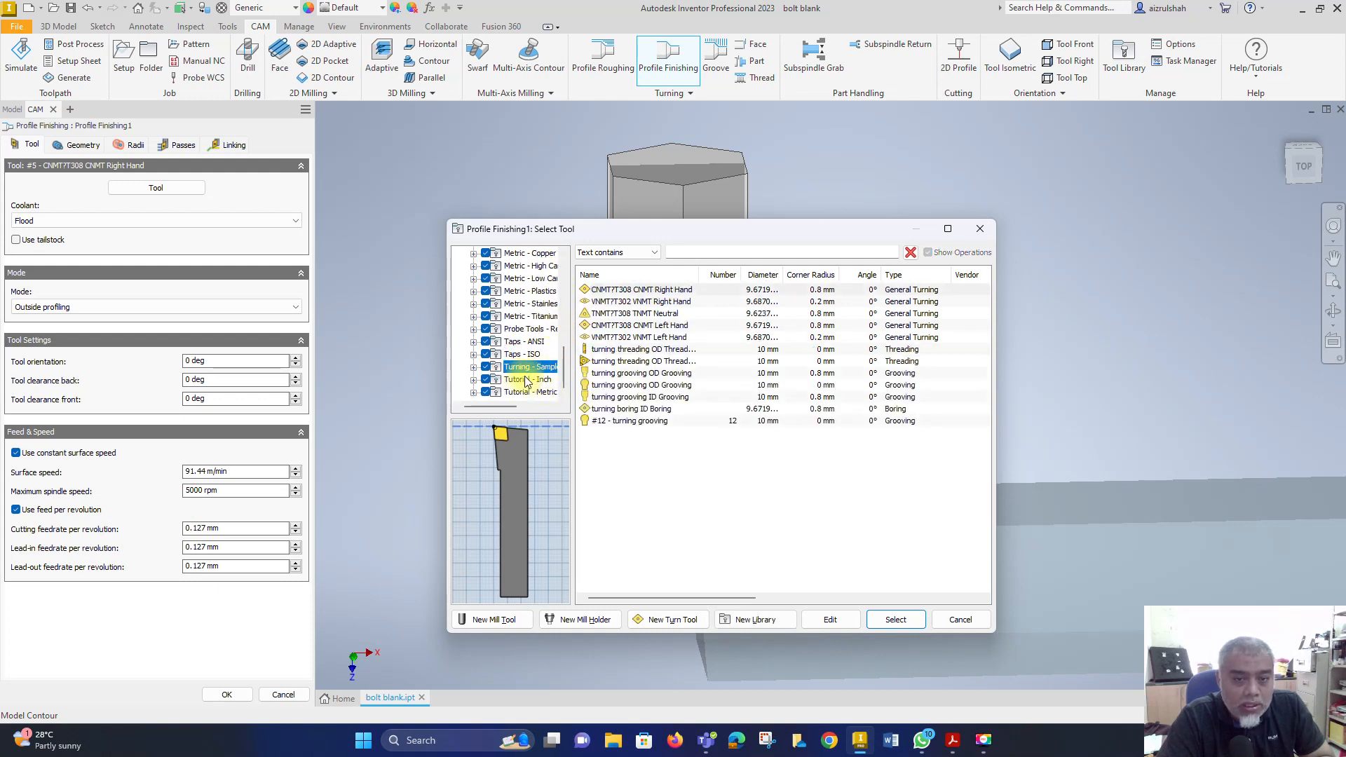
{"action": "left_click", "coordinate": [617, 303]}
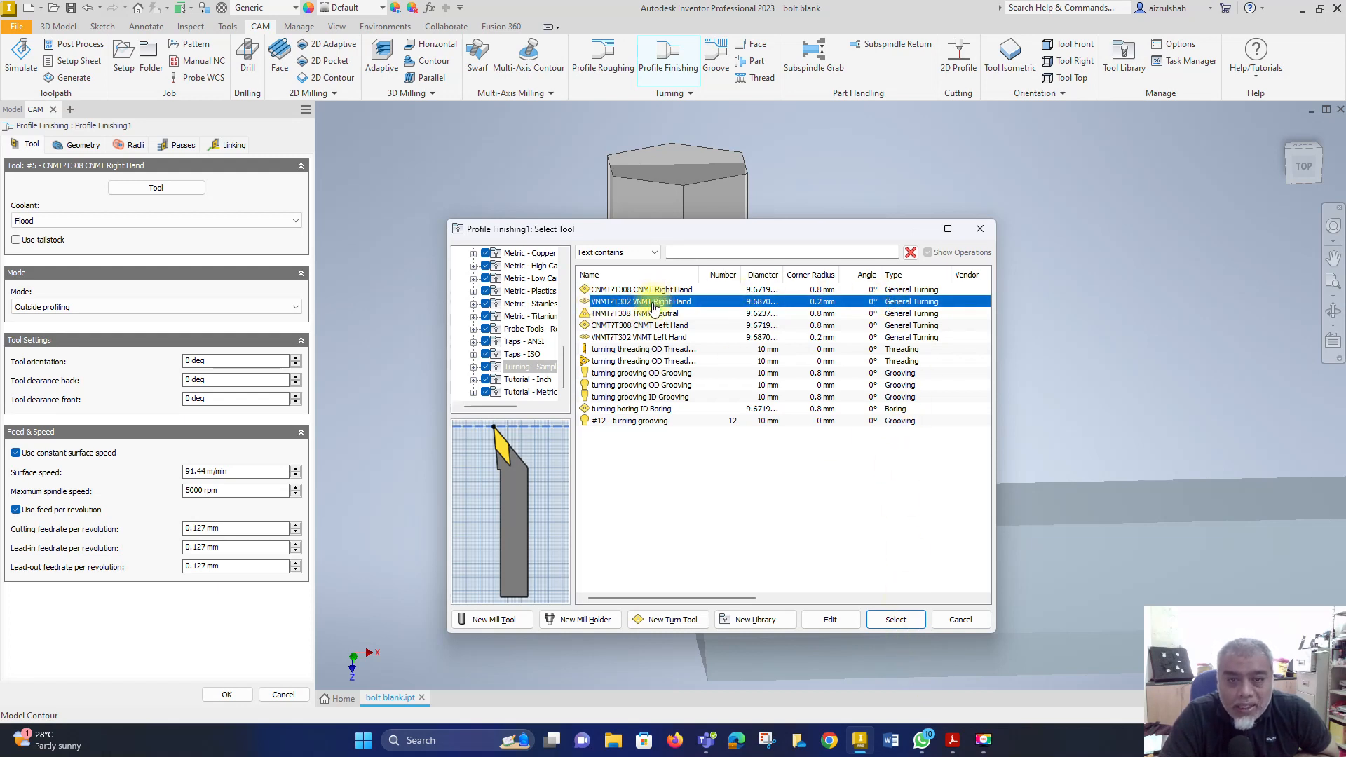
{"action": "left_click", "coordinate": [895, 624]}
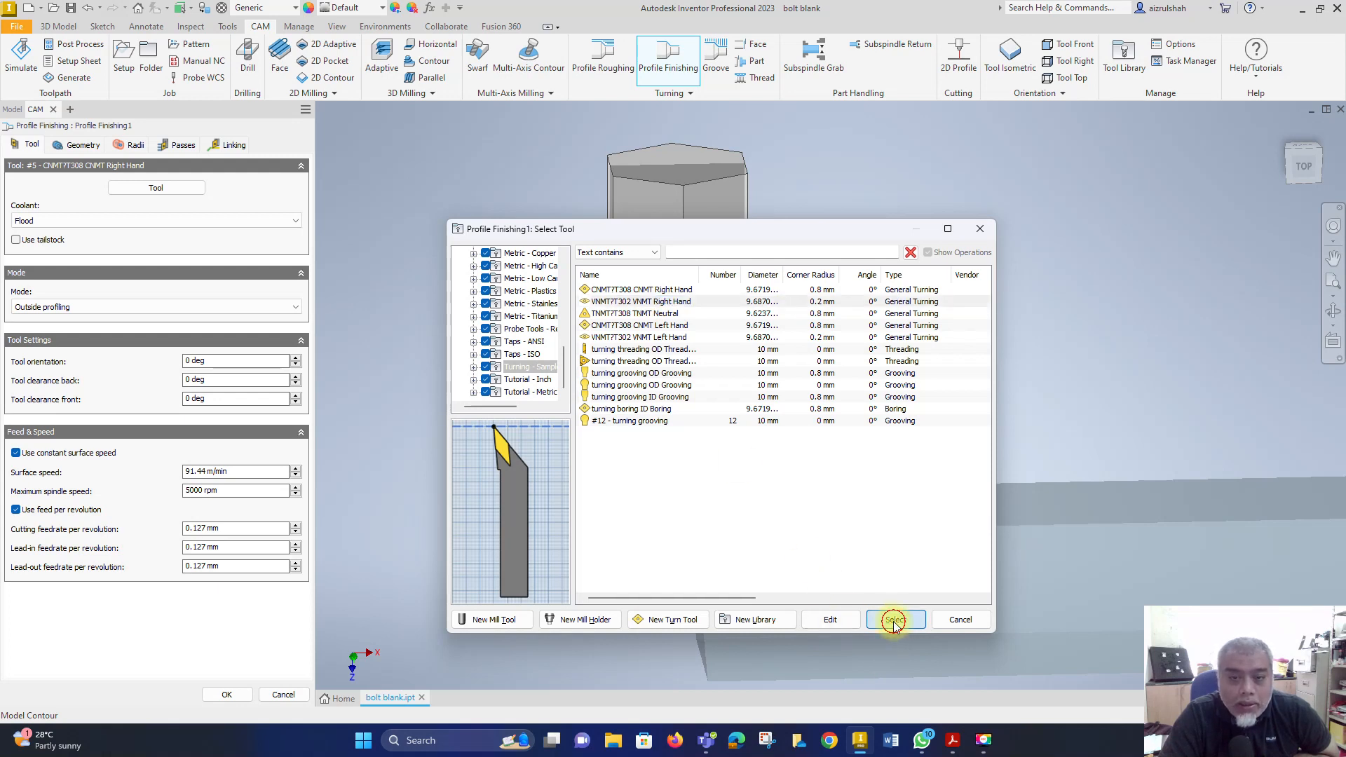
{"action": "scroll", "coordinate": [800, 559], "scroll_direction": "down", "scroll_amount": 3}
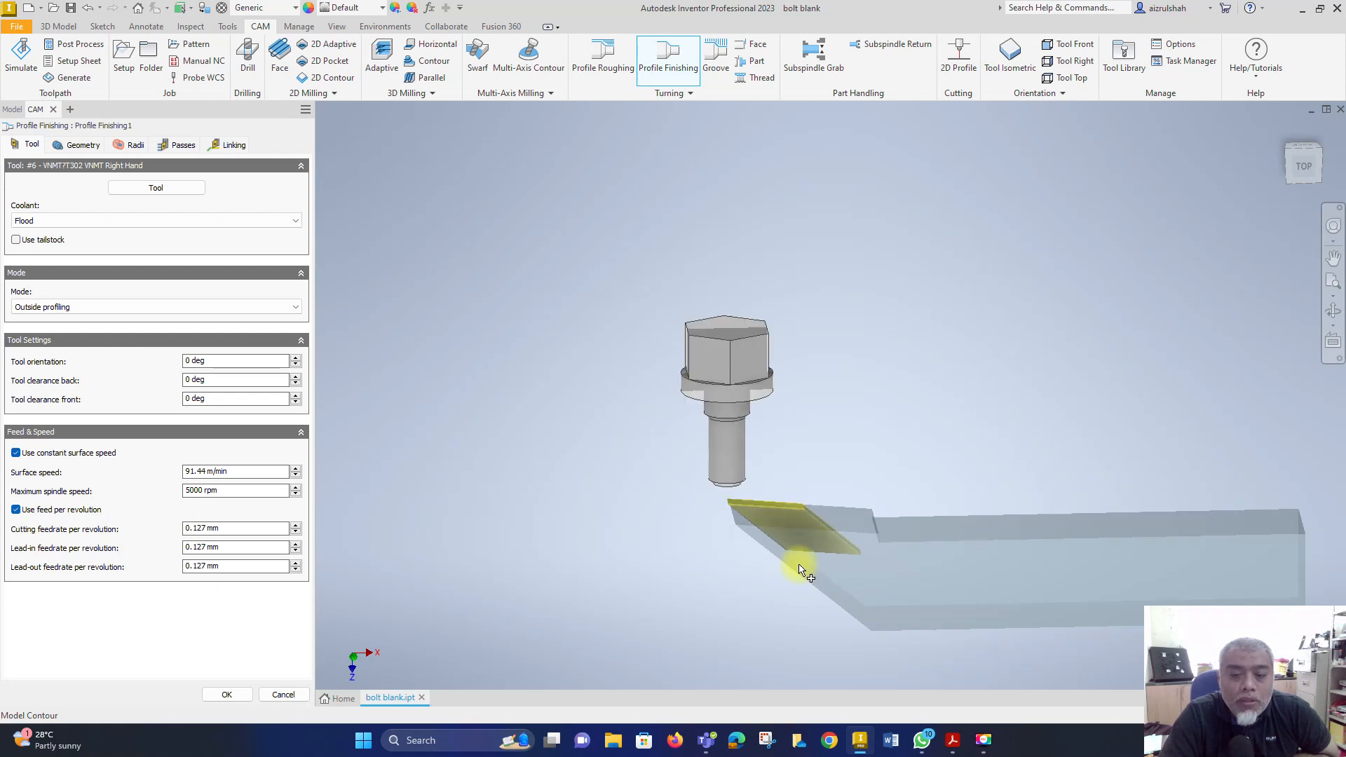
{"action": "scroll", "coordinate": [696, 460], "scroll_direction": "up", "scroll_amount": 3}
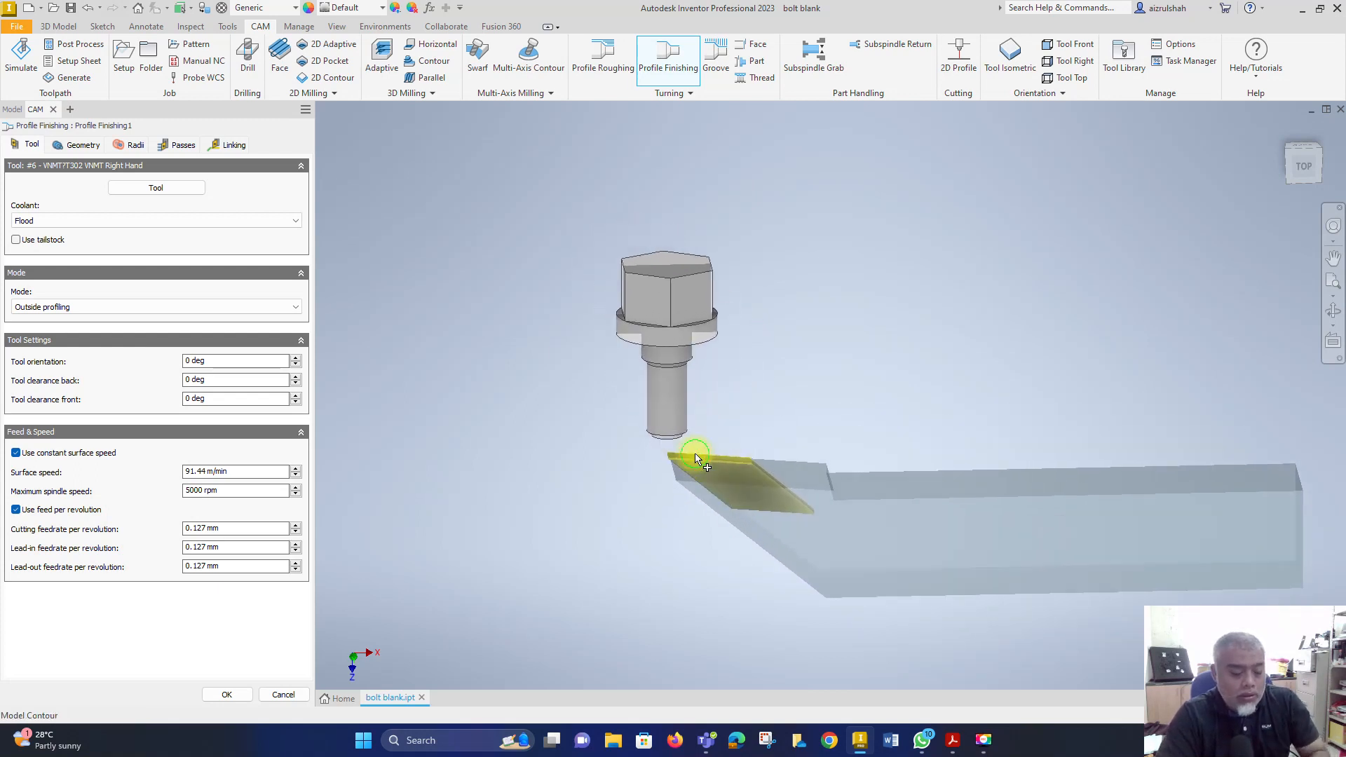
{"action": "scroll", "coordinate": [652, 175], "scroll_direction": "up", "scroll_amount": 5}
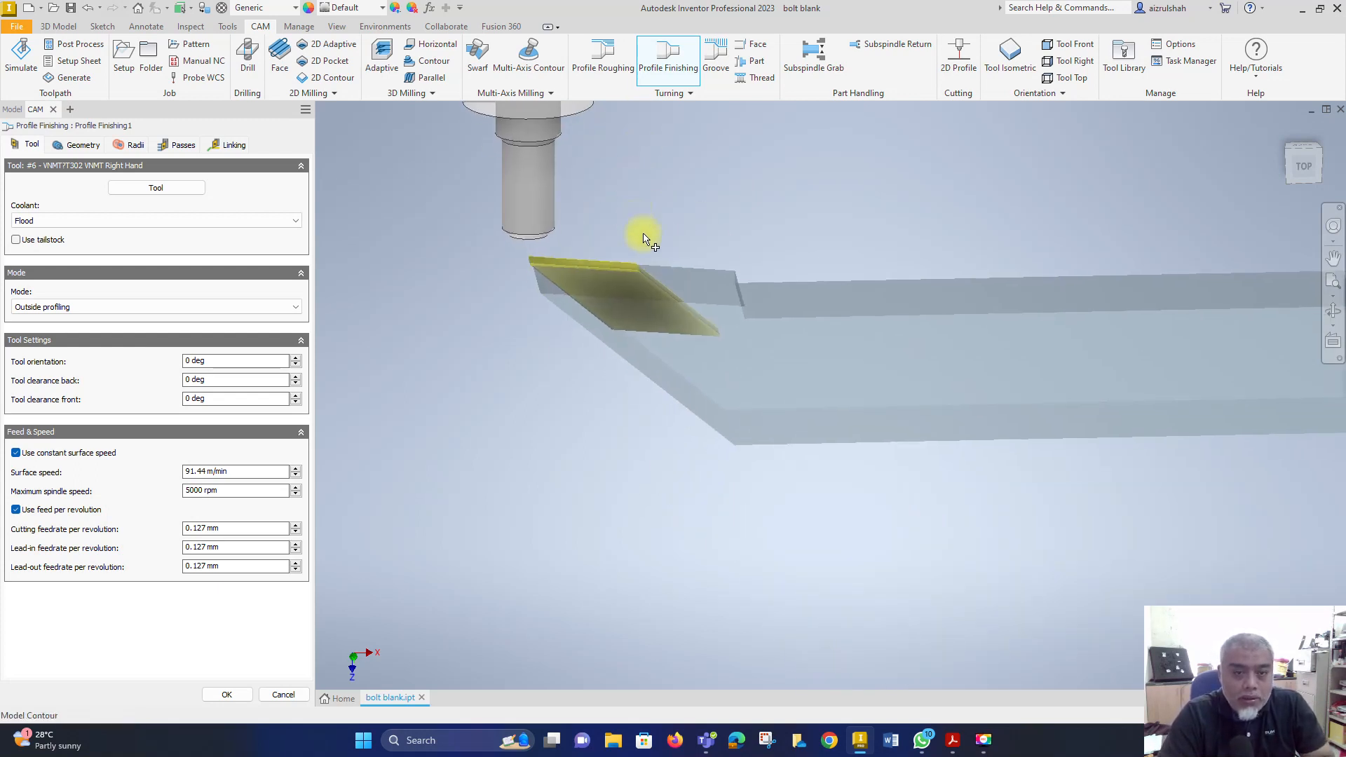
Step: Set the Profile Finishing operation's passes to Don't allow grooving and generate its toolpath
{"action": "middle_click_drag", "start_coordinate": [656, 408], "coordinate": [655, 273]}
{"action": "scroll", "coordinate": [674, 300], "scroll_direction": "down", "scroll_amount": 3}
{"action": "middle_click_drag", "start_coordinate": [779, 447], "coordinate": [769, 361], "text": "shift"}
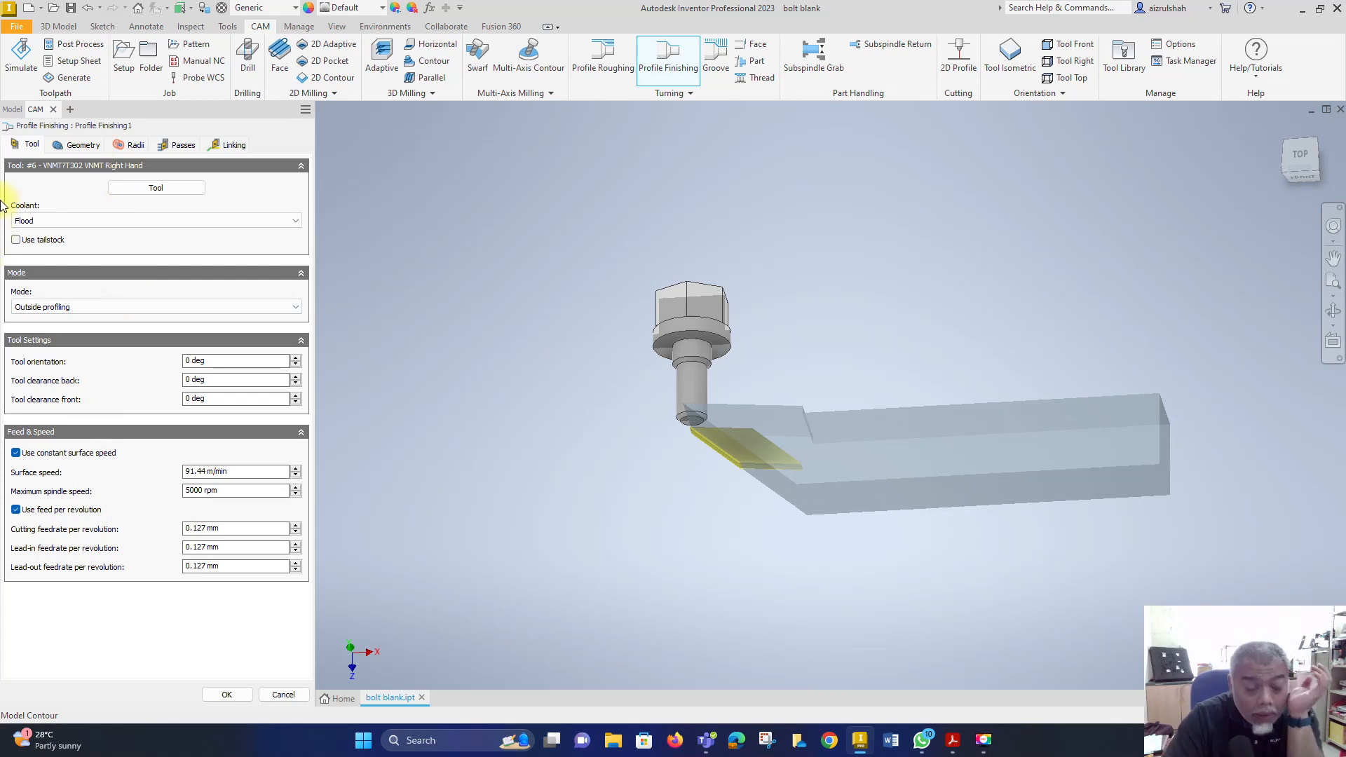
{"action": "left_click", "coordinate": [63, 150]}
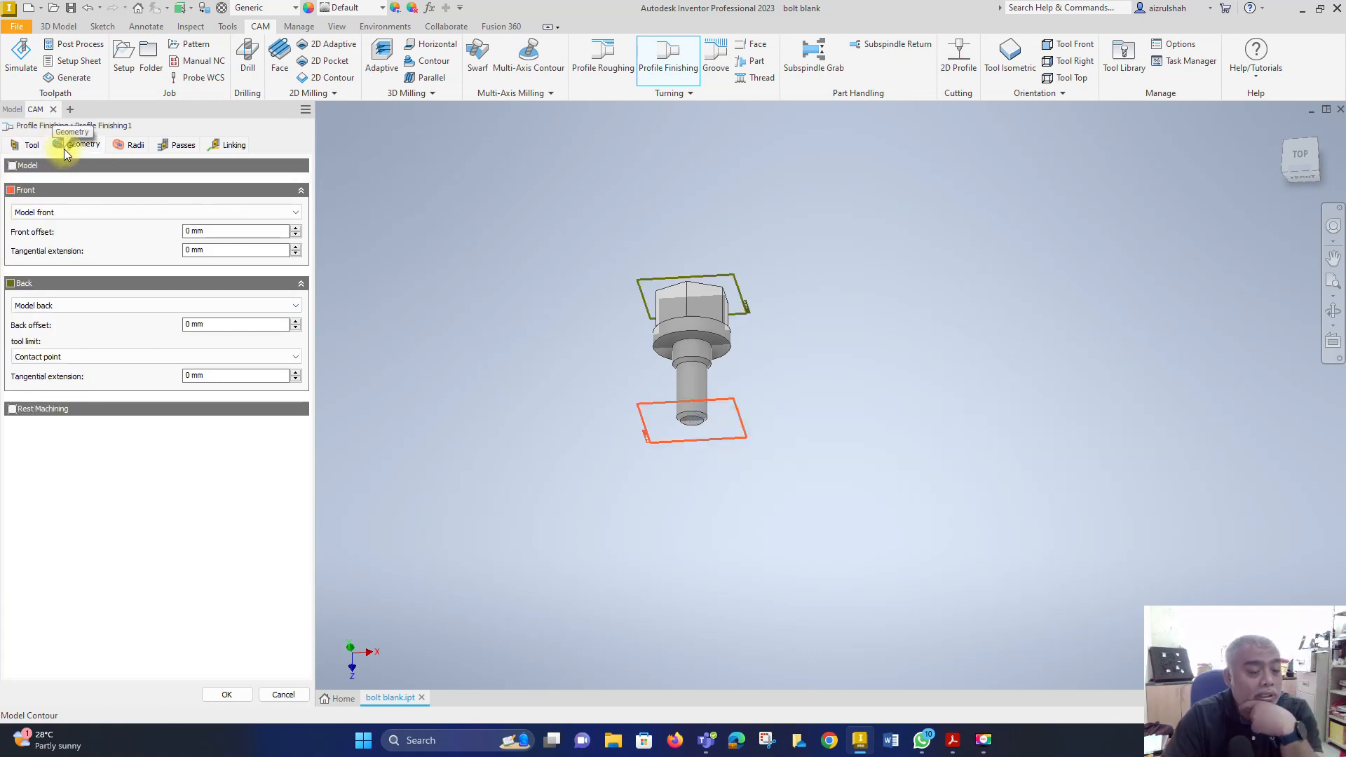
{"action": "left_click", "coordinate": [137, 146]}
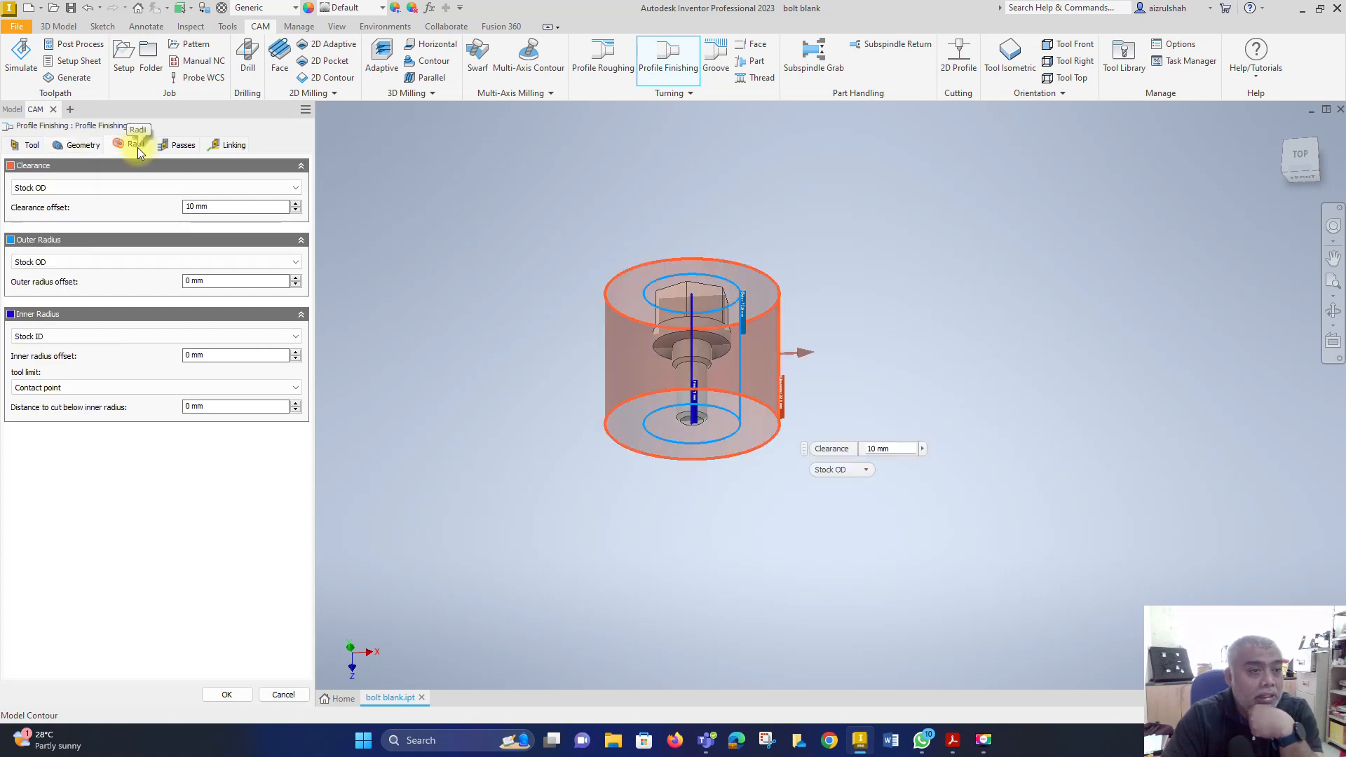
{"action": "left_click", "coordinate": [181, 146]}
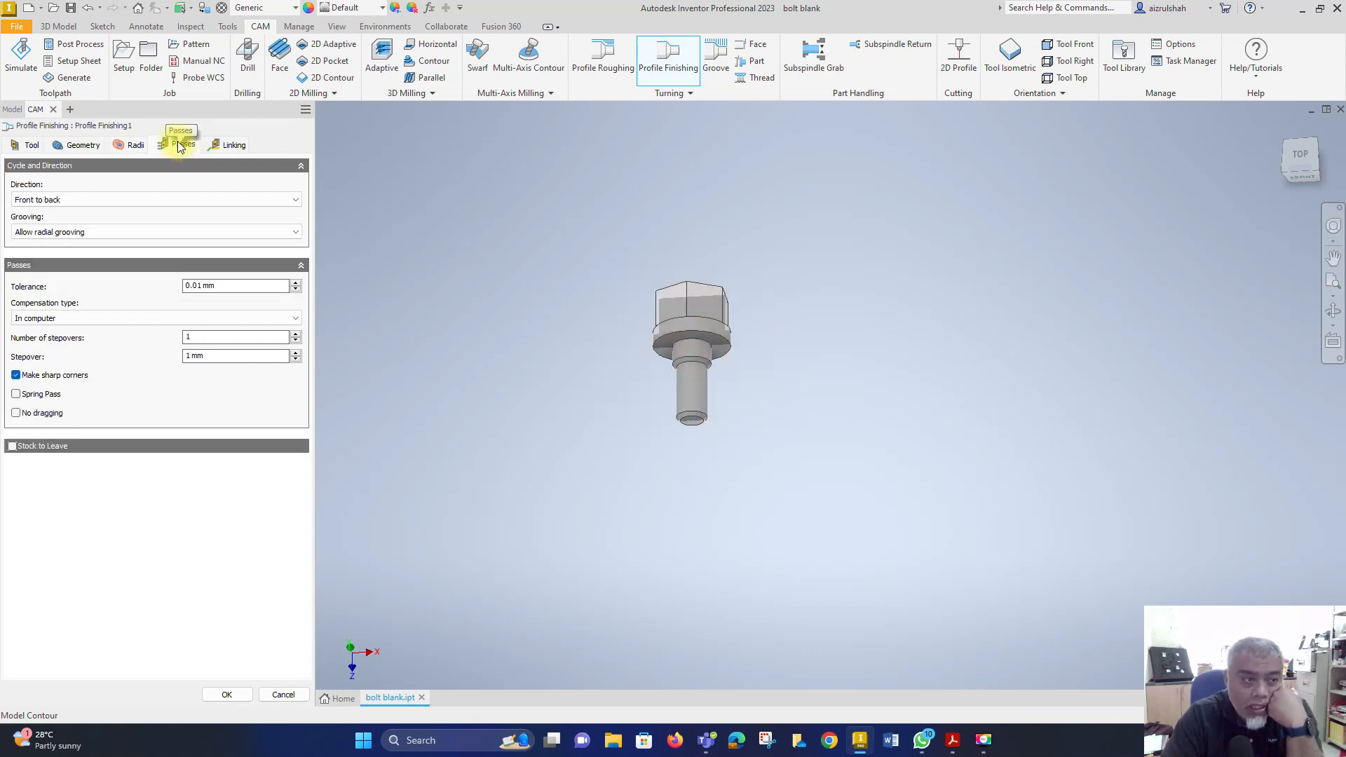
{"action": "left_click", "coordinate": [30, 235]}
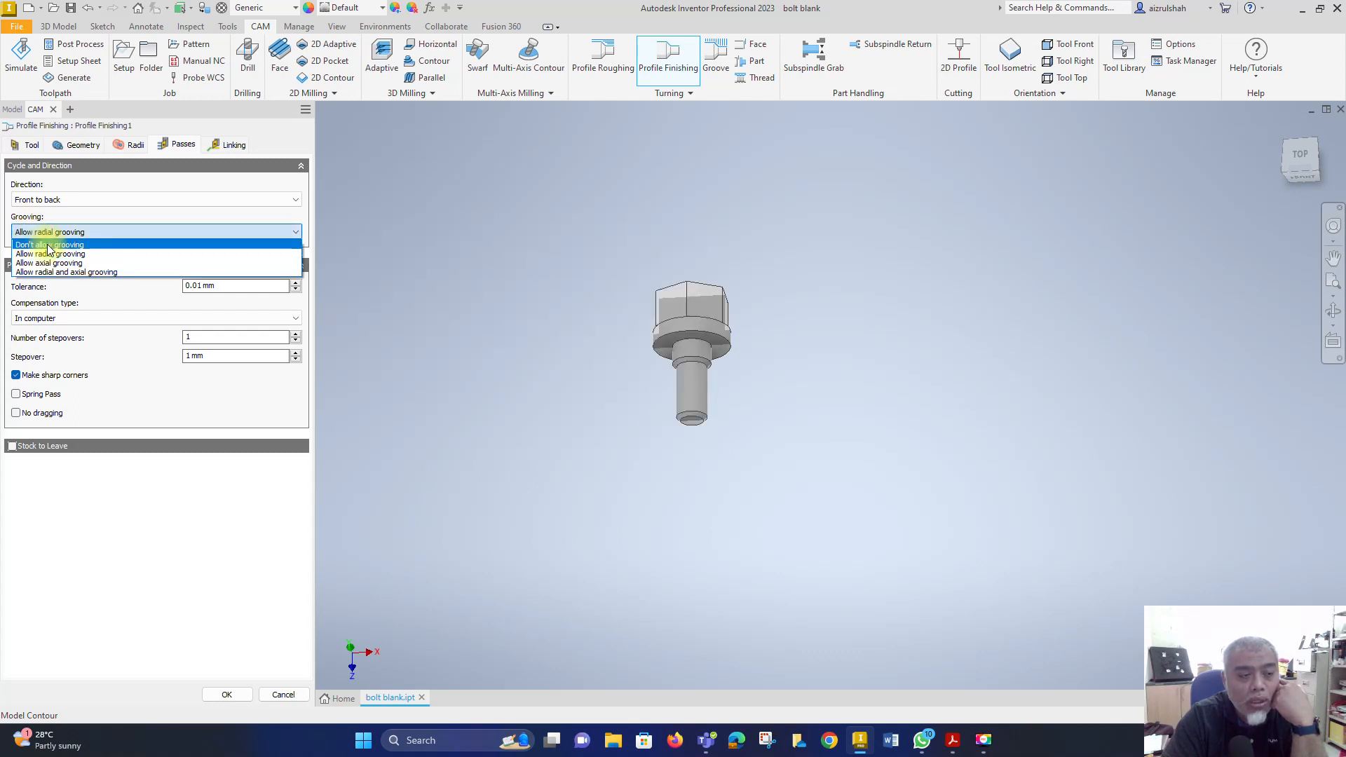
{"action": "left_click", "coordinate": [47, 245]}
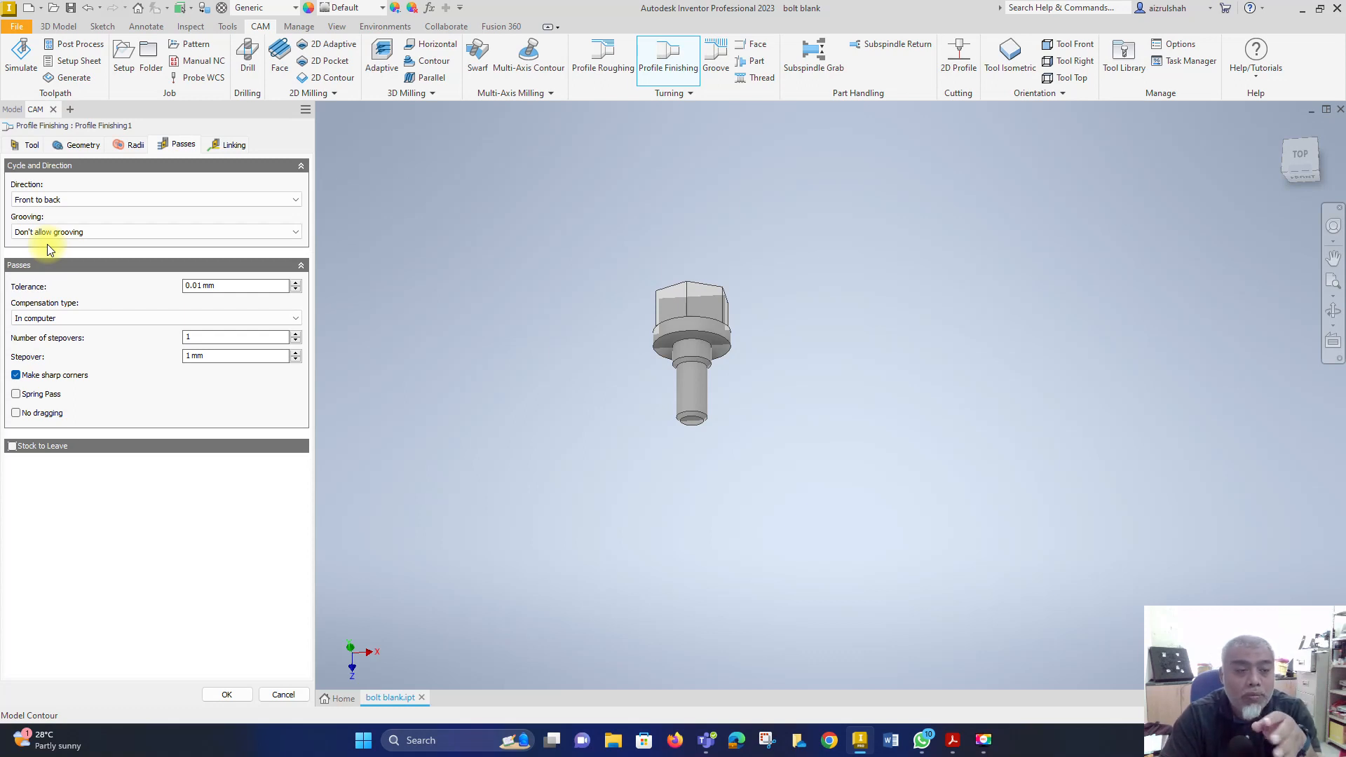
{"action": "left_click", "coordinate": [79, 233]}
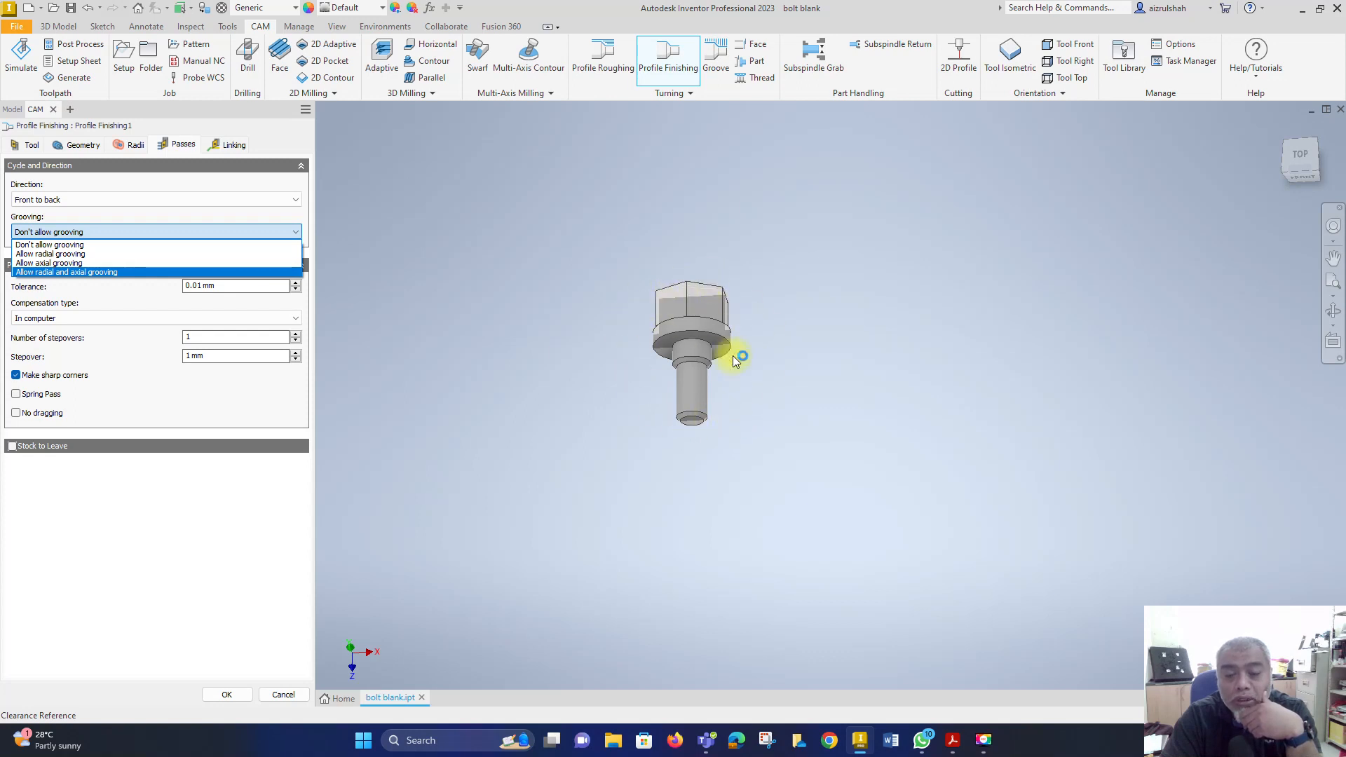
{"action": "scroll", "coordinate": [714, 339], "scroll_direction": "up", "scroll_amount": 3}
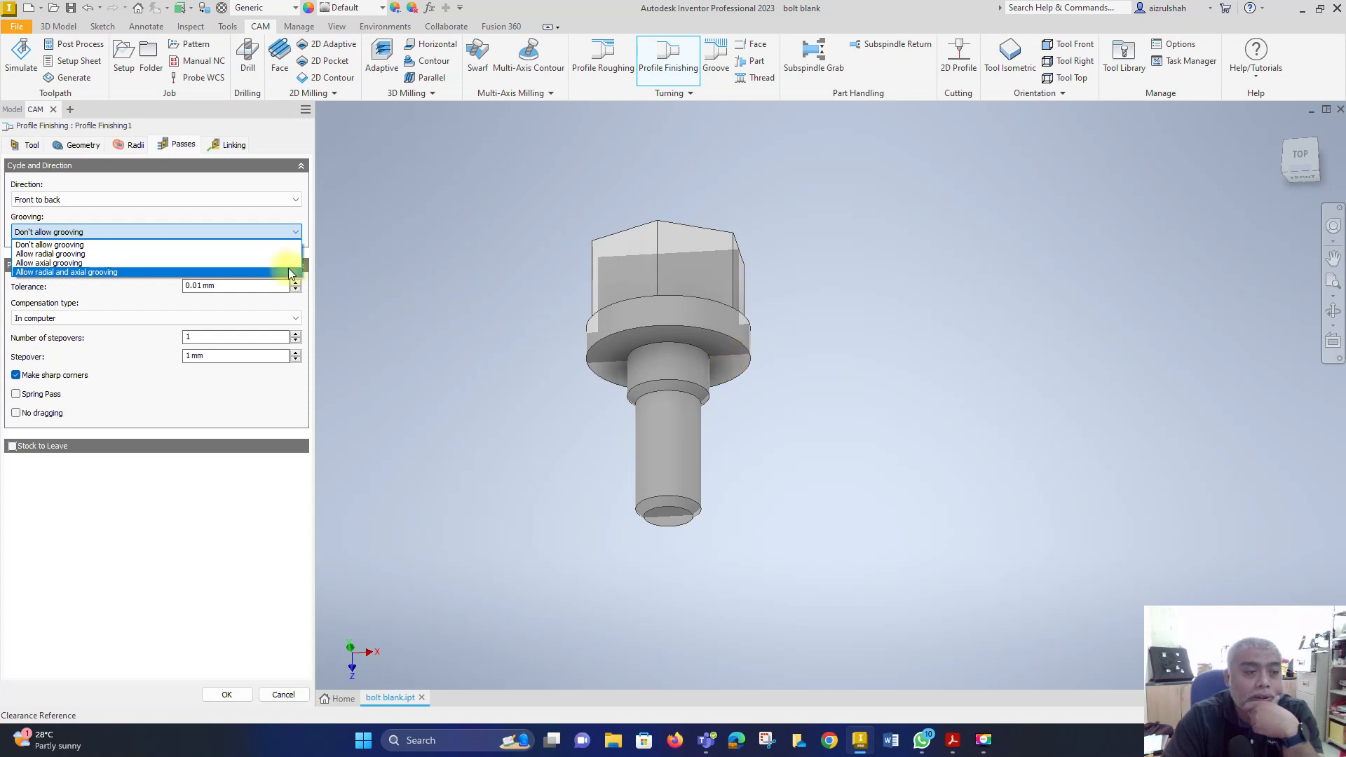
{"action": "left_click", "coordinate": [63, 245]}
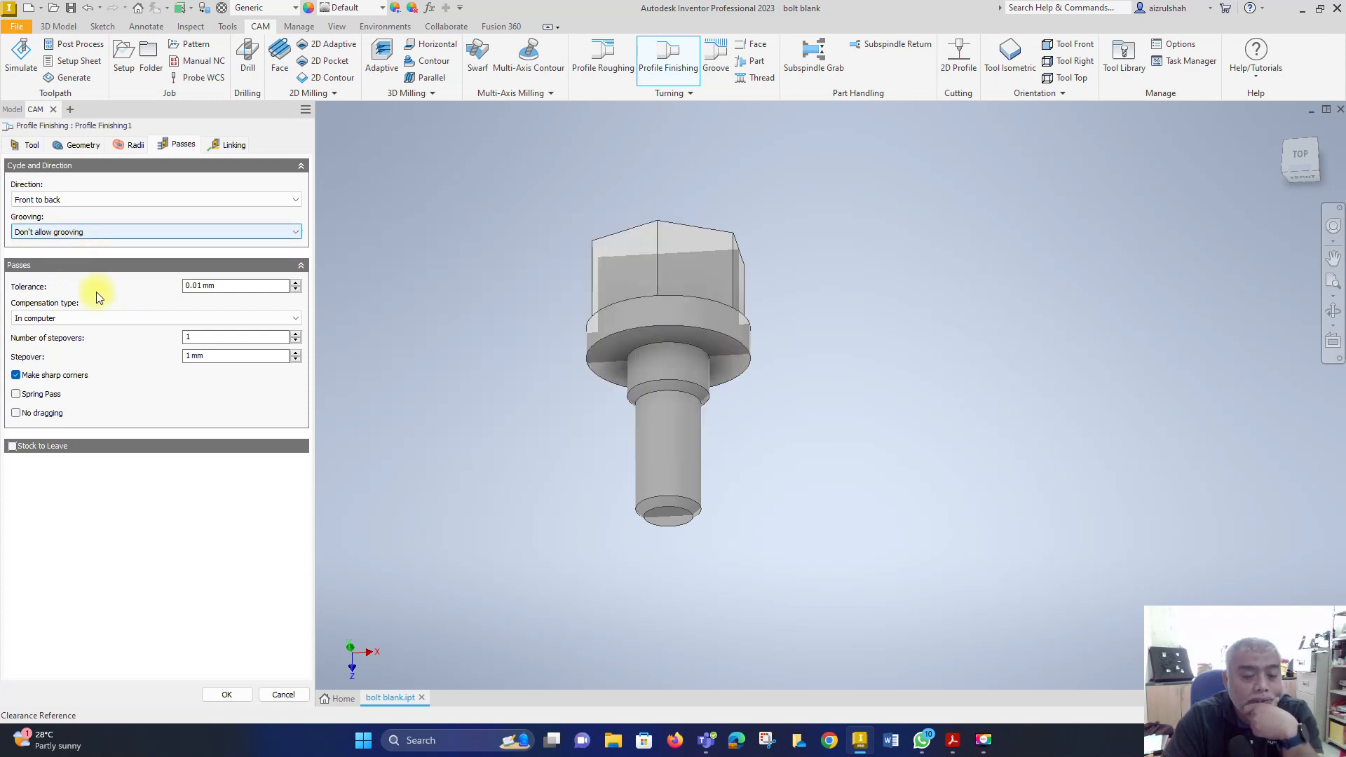
{"action": "left_click", "coordinate": [231, 694]}
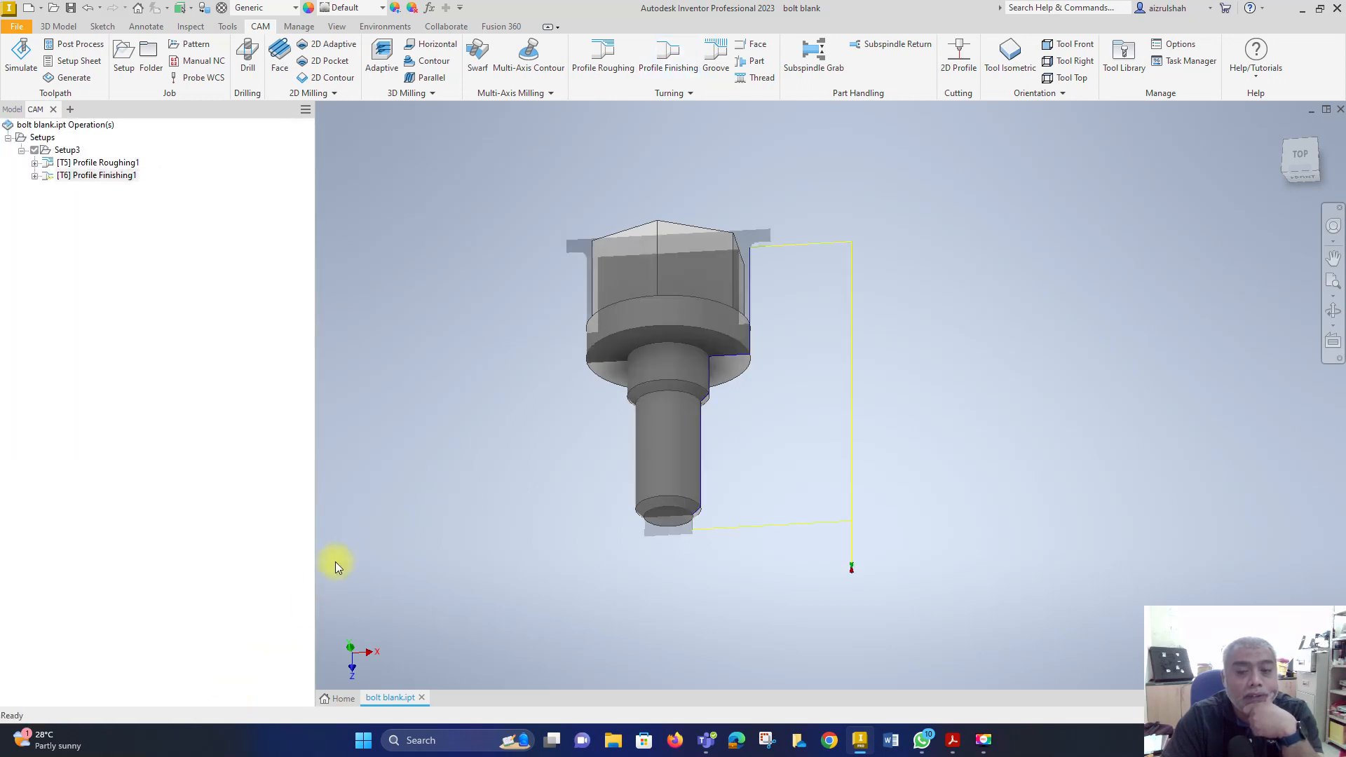
Step: Examine the finishing toolpath along the bolt's shank, collar and hex head
{"action": "middle_click_drag", "start_coordinate": [331, 537], "coordinate": [352, 557], "text": "shift"}
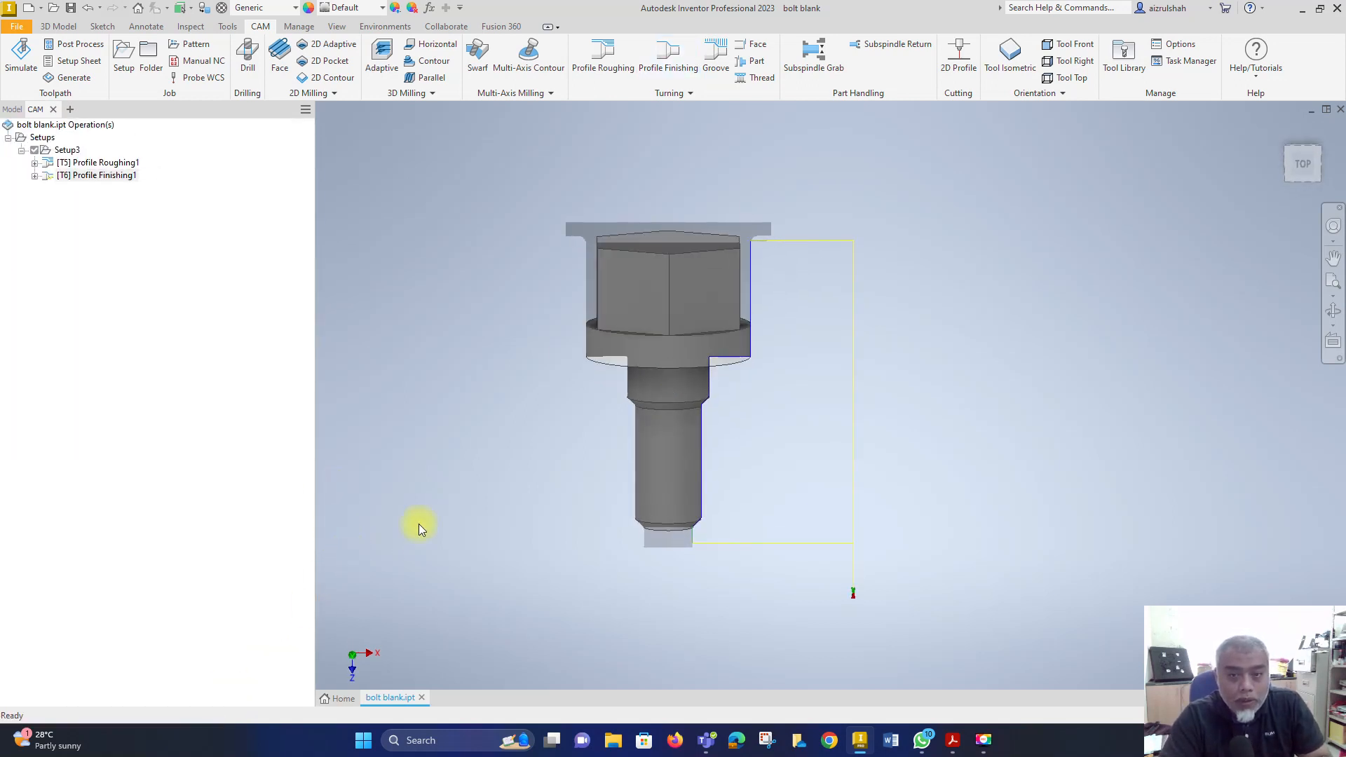
{"action": "scroll", "coordinate": [686, 385], "scroll_direction": "up", "scroll_amount": 4}
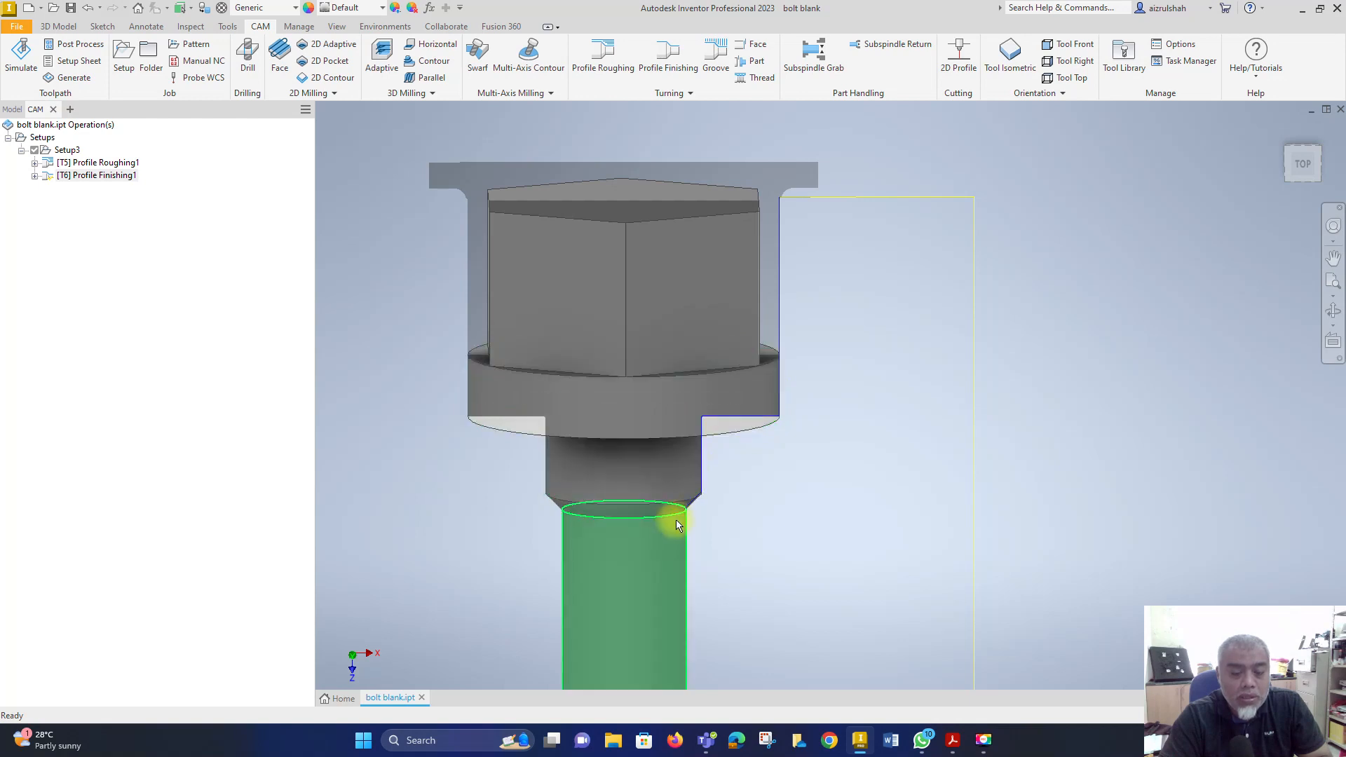
{"action": "middle_click_drag", "start_coordinate": [679, 533], "coordinate": [687, 363]}
{"action": "mouse_move", "coordinate": [690, 561]}
{"action": "middle_mouse_down", "text": "shift"}
{"action": "mouse_move", "coordinate": [687, 495]}
{"action": "mouse_move", "coordinate": [631, 430]}
{"action": "middle_mouse_up", "text": "shift"}
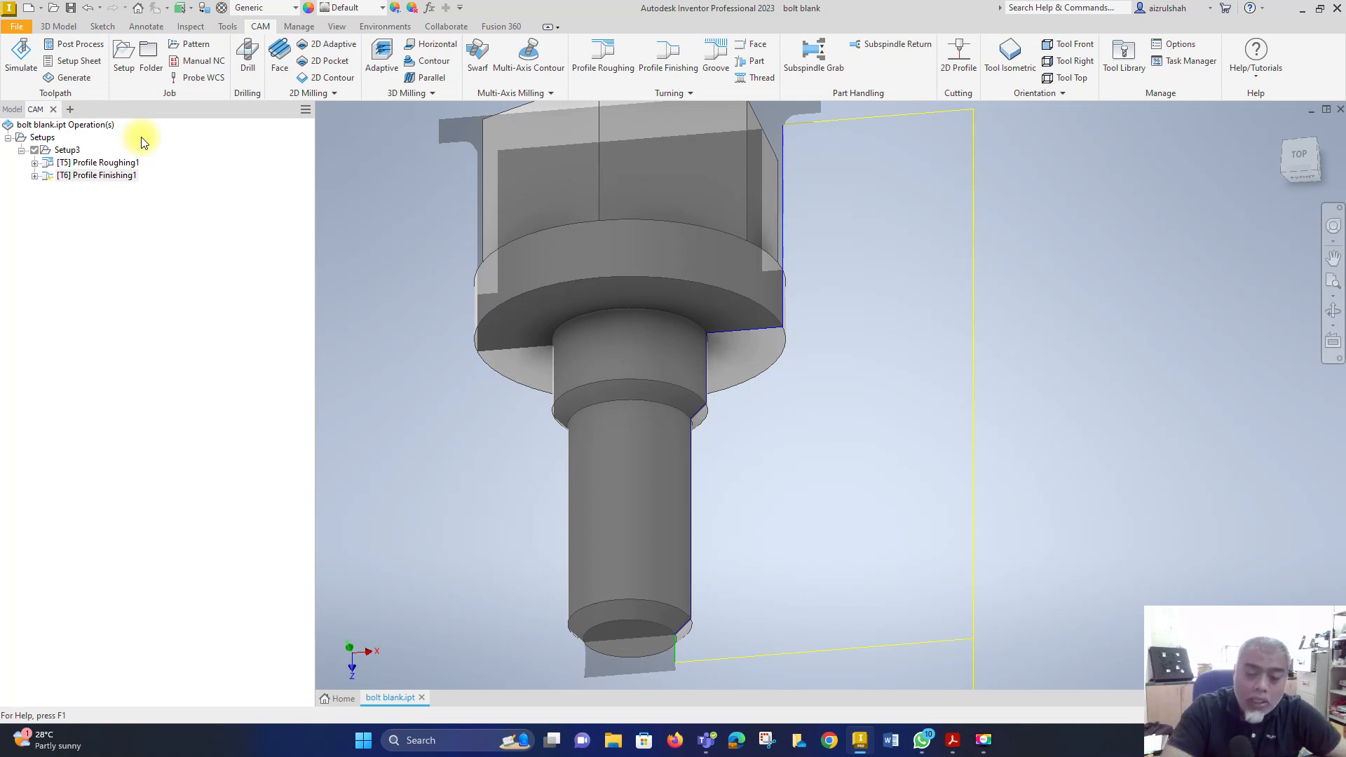
{"action": "left_click", "coordinate": [159, 222]}
{"action": "scroll", "coordinate": [849, 410], "scroll_direction": "down", "scroll_amount": 3}
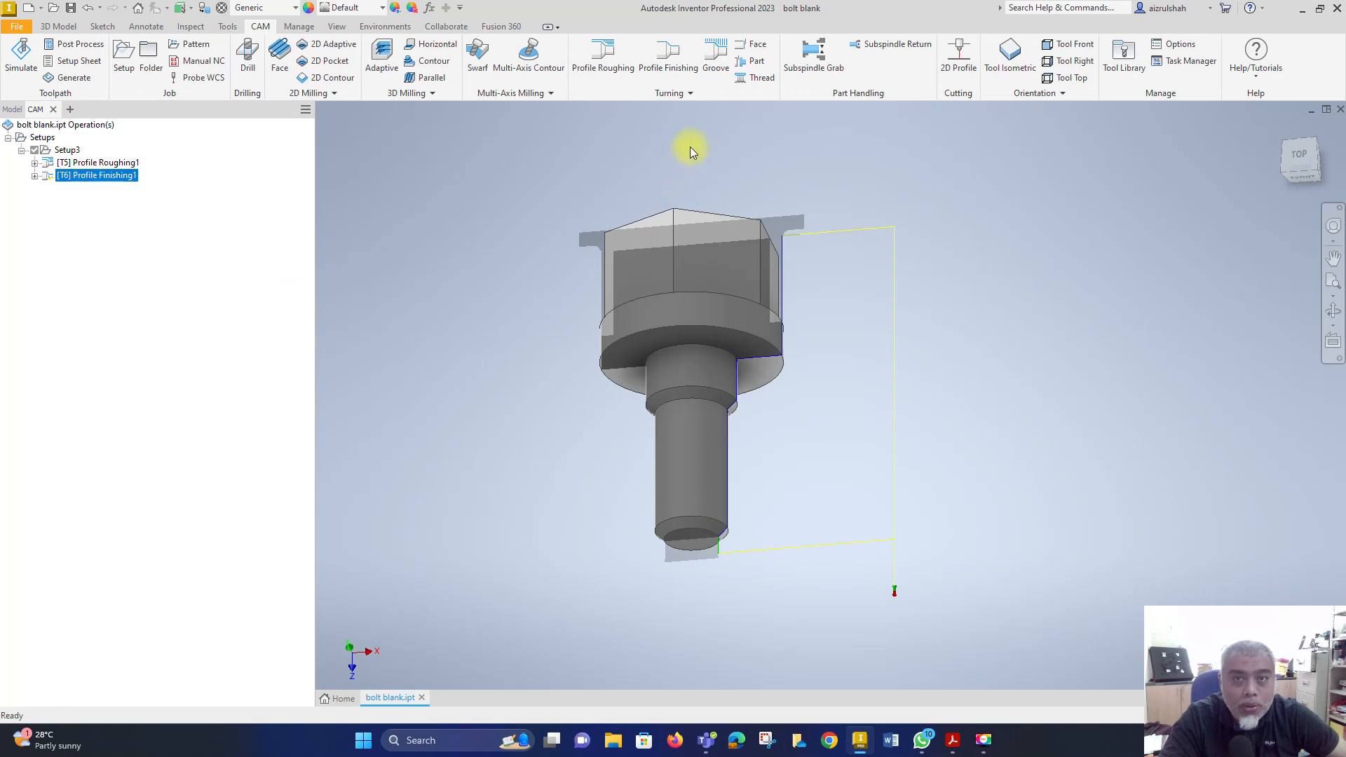
Step: Add a turning Face operation and assign it the CNMT Right Hand tool with 0.8 mm corner radius from the Turning - Sample Tools library
{"action": "left_click", "coordinate": [755, 46]}
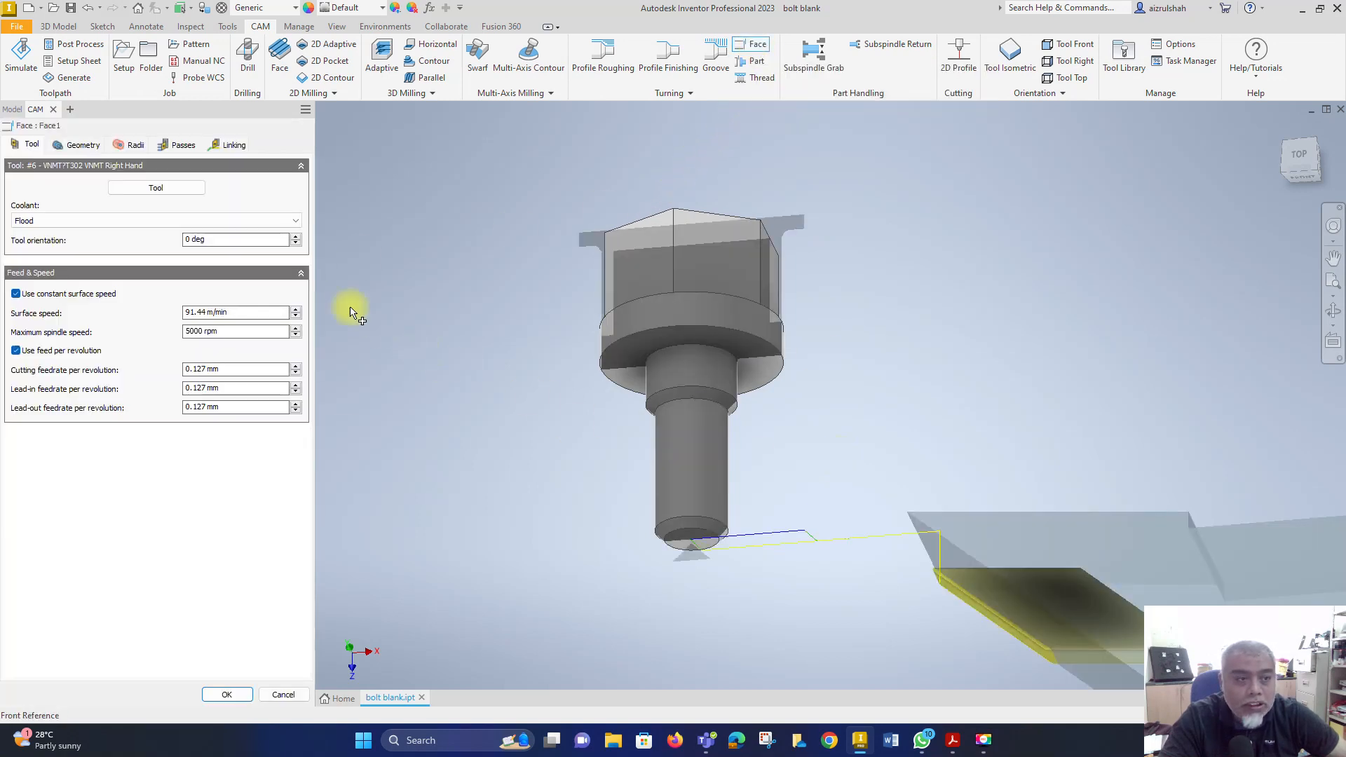
{"action": "left_click", "coordinate": [133, 188]}
{"action": "scroll", "coordinate": [510, 336], "scroll_direction": "down", "scroll_amount": 8}
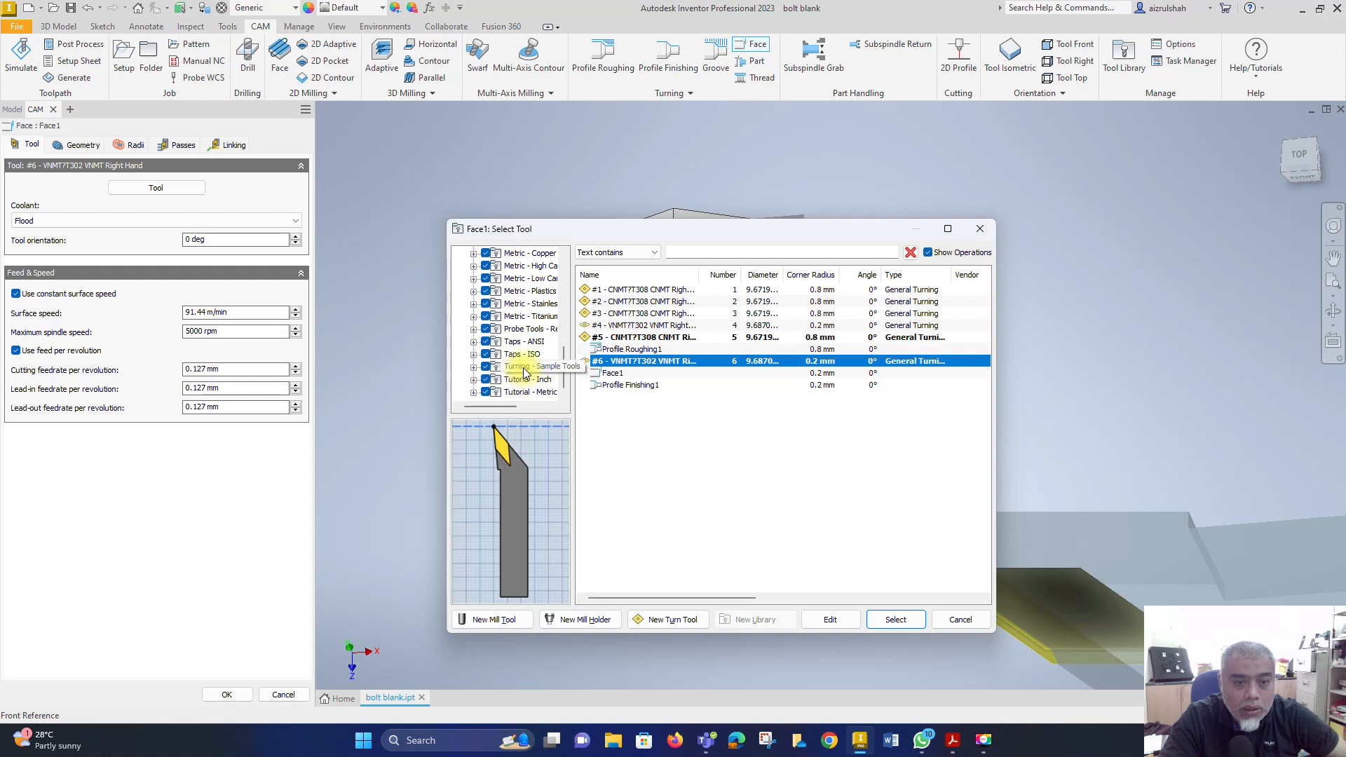
{"action": "left_click", "coordinate": [524, 367]}
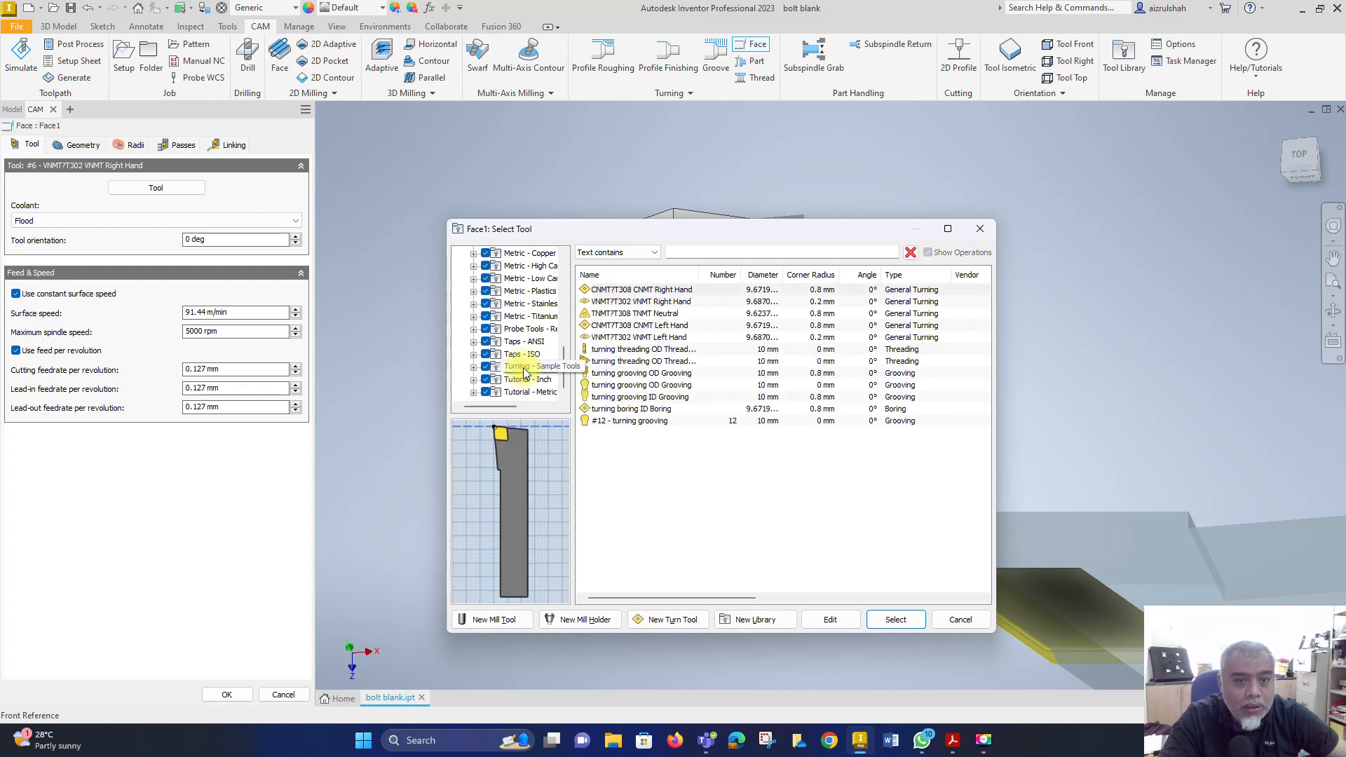
{"action": "left_click", "coordinate": [620, 291]}
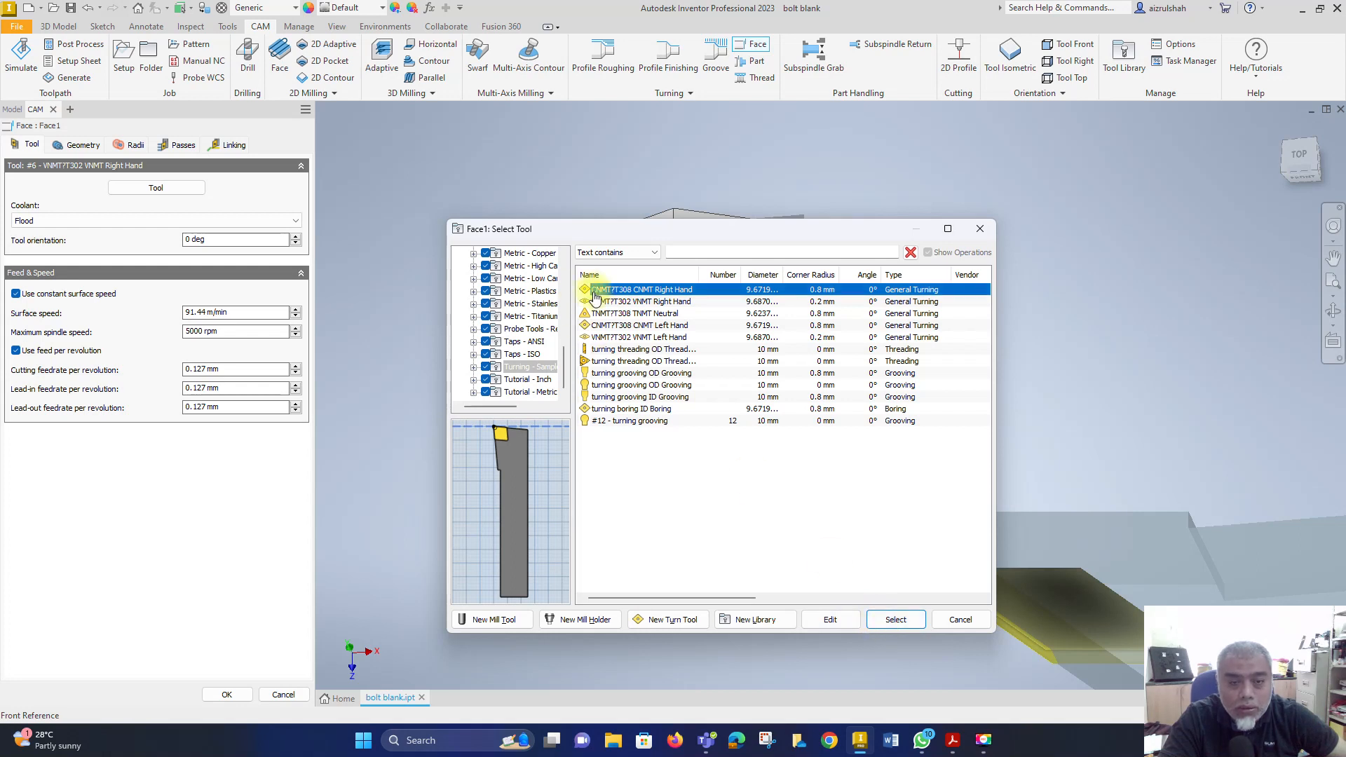
{"action": "left_click", "coordinate": [897, 621]}
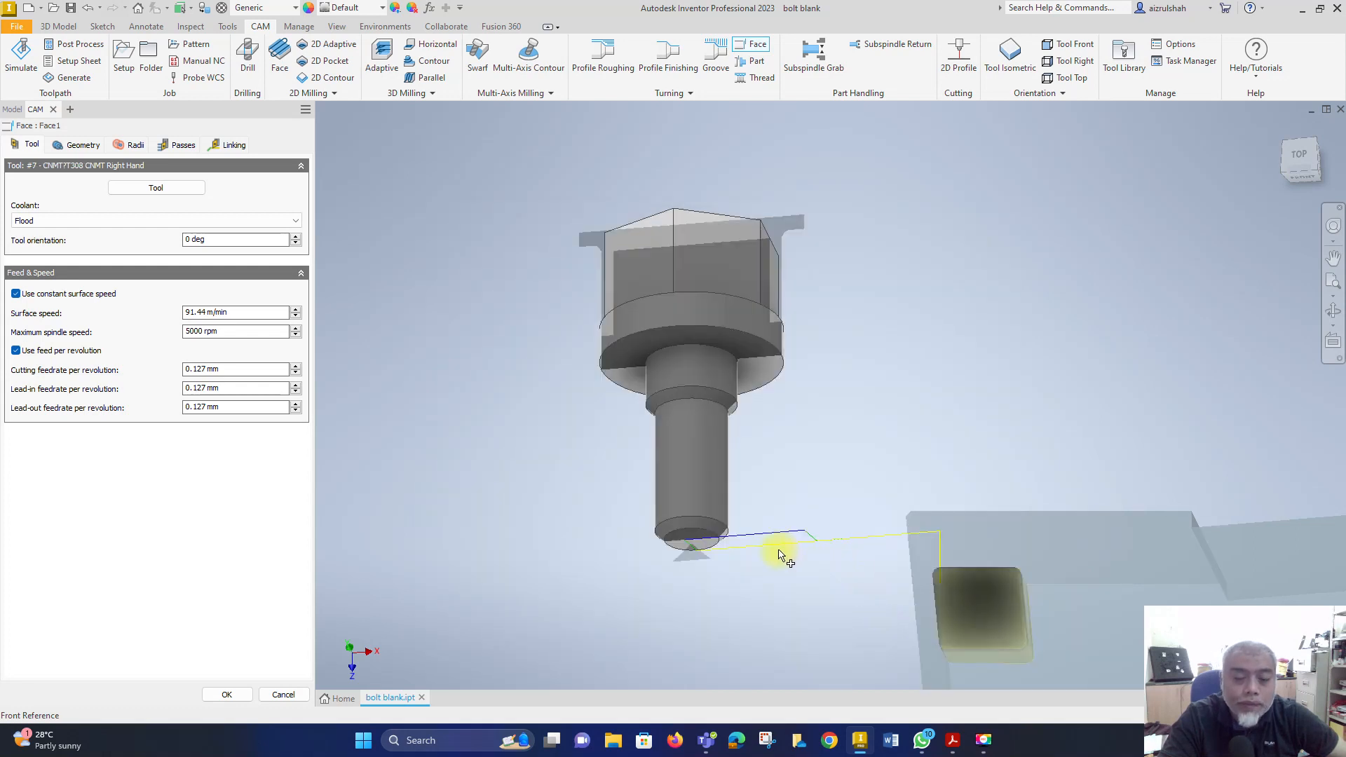
Step: Enable multiple passes with a 2 mm stepover for the Face operation and generate its toolpath
{"action": "scroll", "coordinate": [691, 548], "scroll_direction": "up", "scroll_amount": 5}
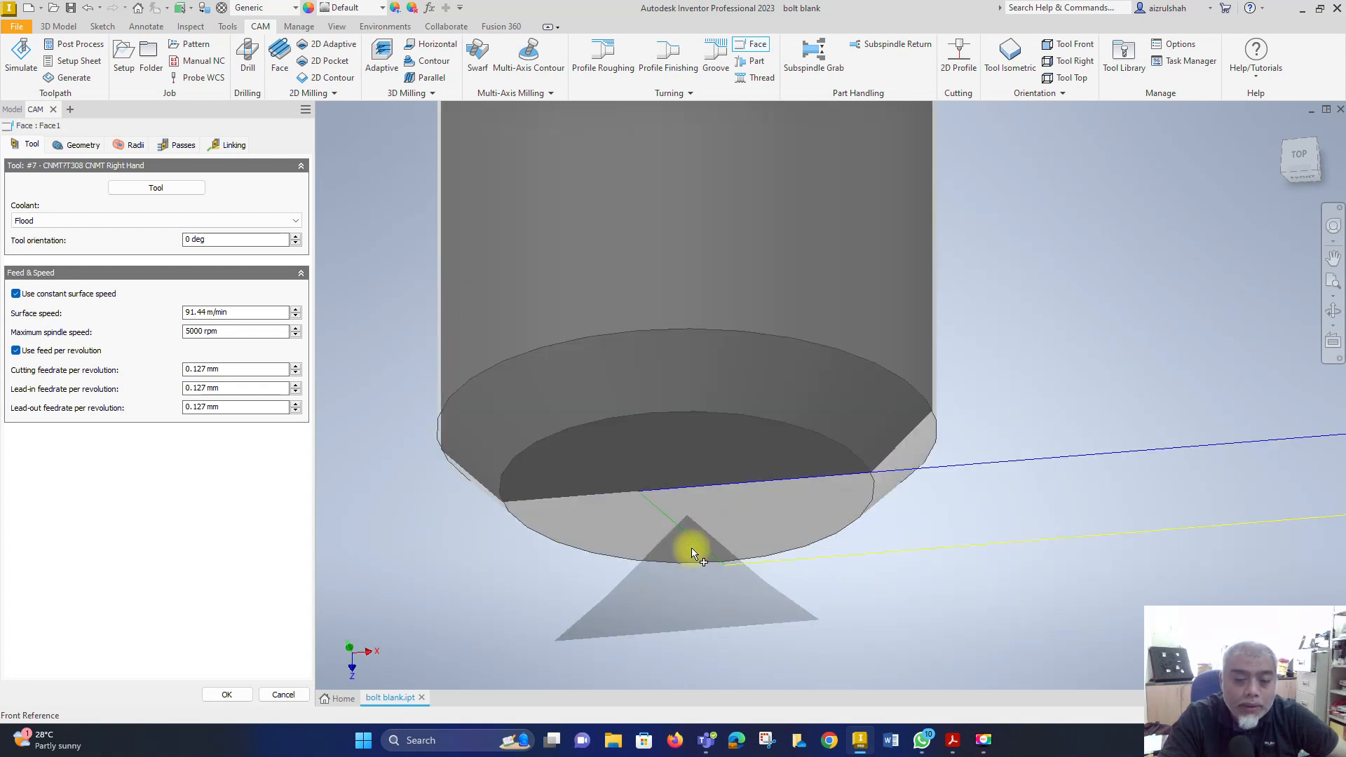
{"action": "scroll", "coordinate": [691, 549], "scroll_direction": "down", "scroll_amount": 4}
{"action": "scroll", "coordinate": [692, 549], "scroll_direction": "up", "scroll_amount": 2}
{"action": "scroll", "coordinate": [691, 549], "scroll_direction": "down", "scroll_amount": 5}
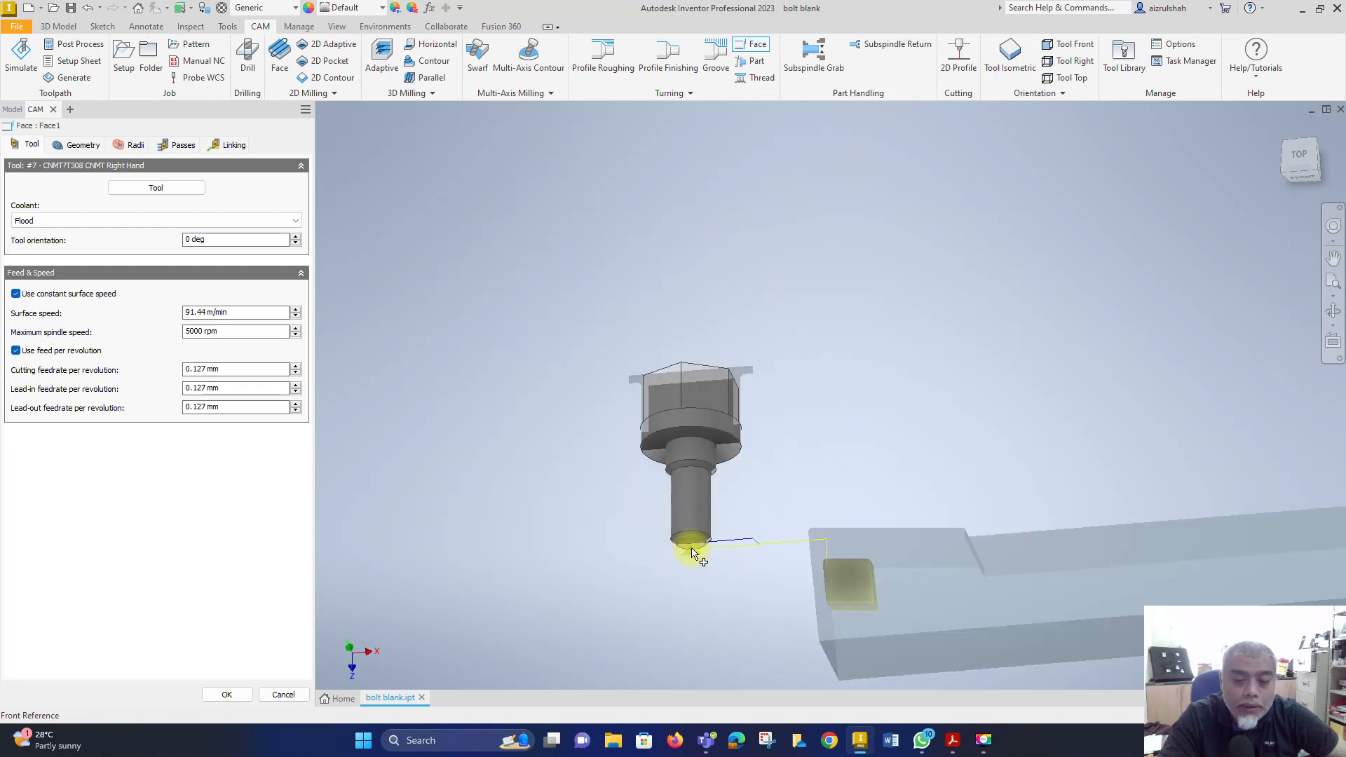
{"action": "scroll", "coordinate": [692, 554], "scroll_direction": "up", "scroll_amount": 3}
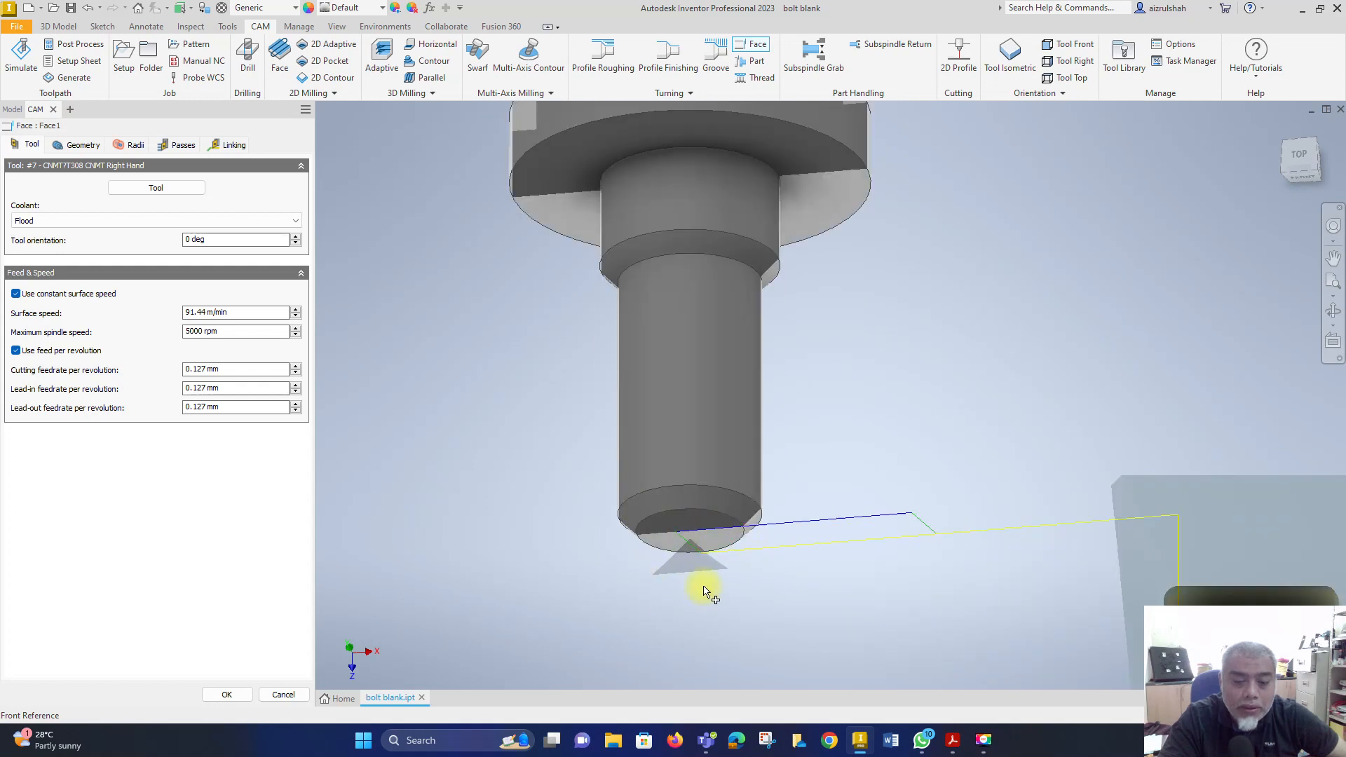
{"action": "middle_click_drag", "start_coordinate": [703, 587], "coordinate": [751, 562], "text": "shift"}
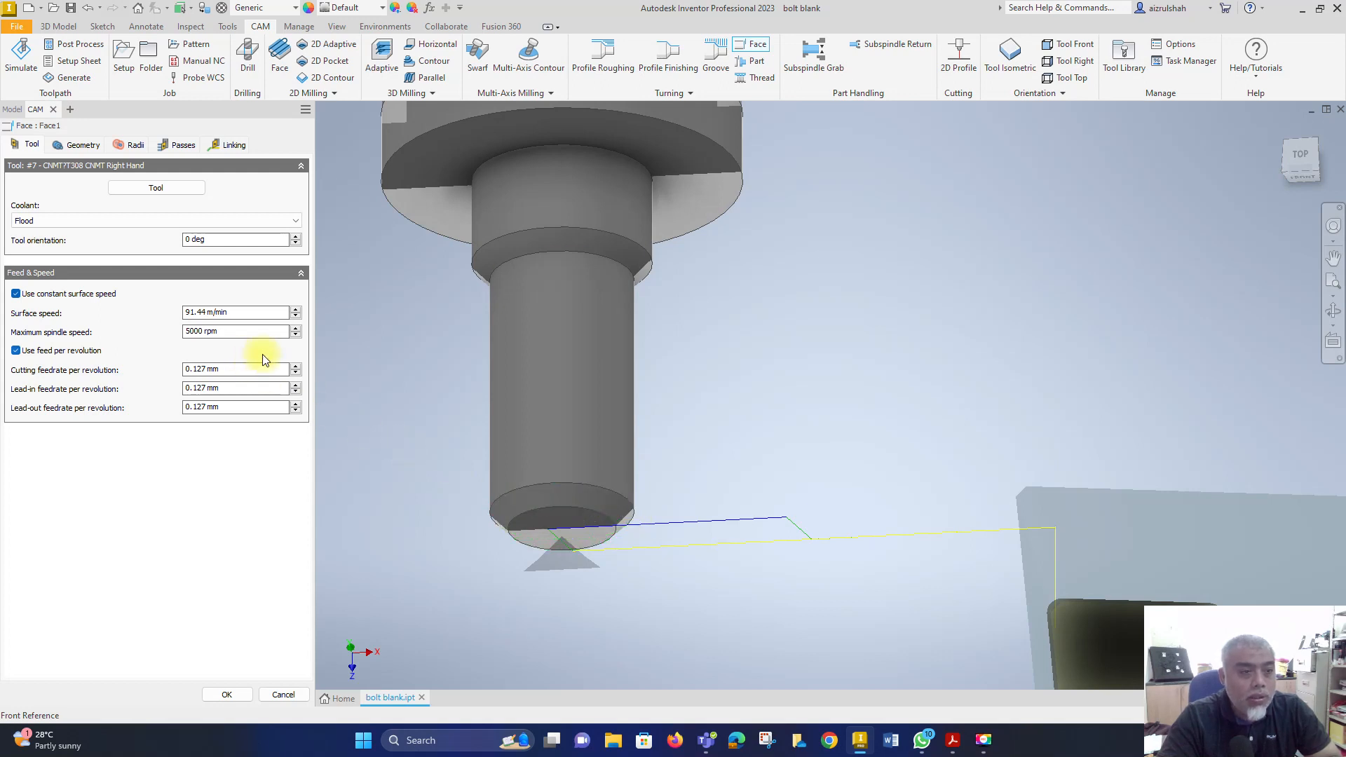
{"action": "left_click", "coordinate": [164, 147]}
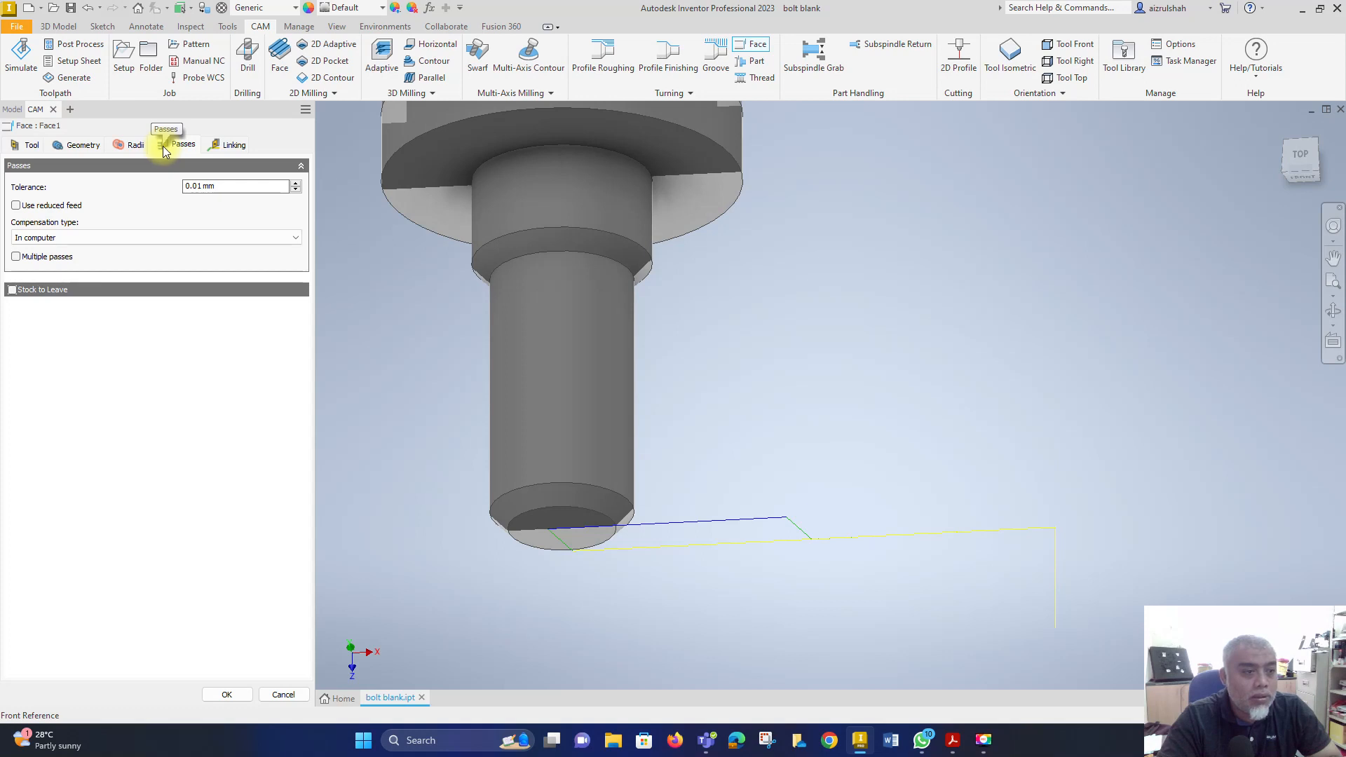
{"action": "left_click", "coordinate": [16, 258]}
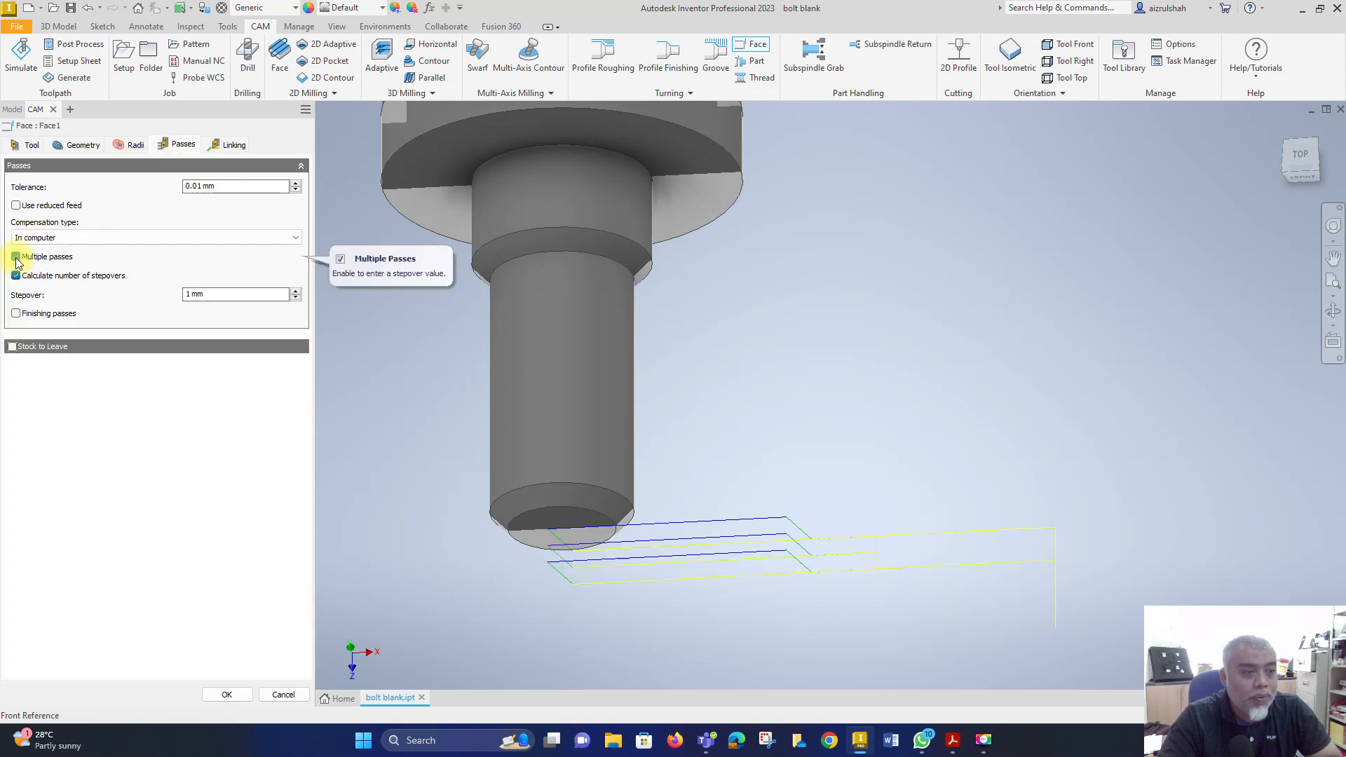
{"action": "left_click", "coordinate": [296, 291]}
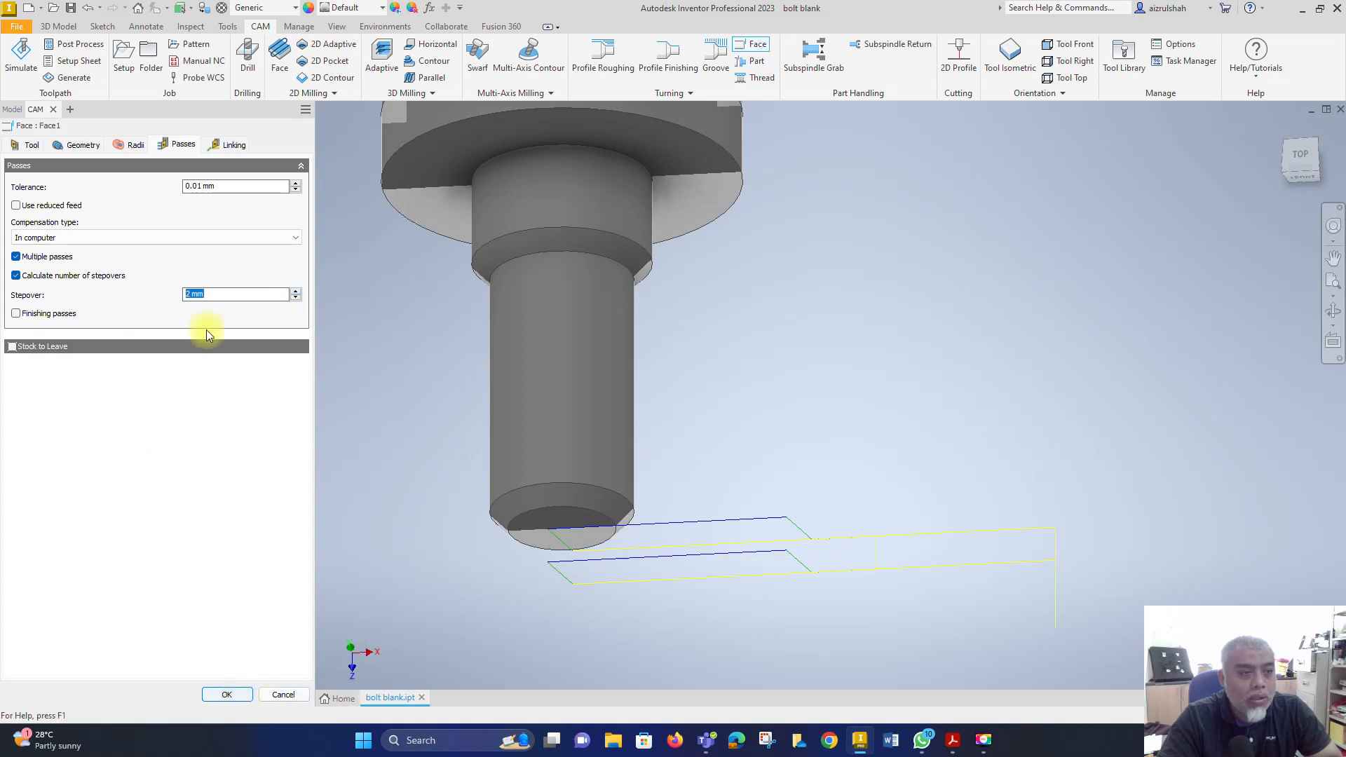
{"action": "left_click", "coordinate": [28, 149]}
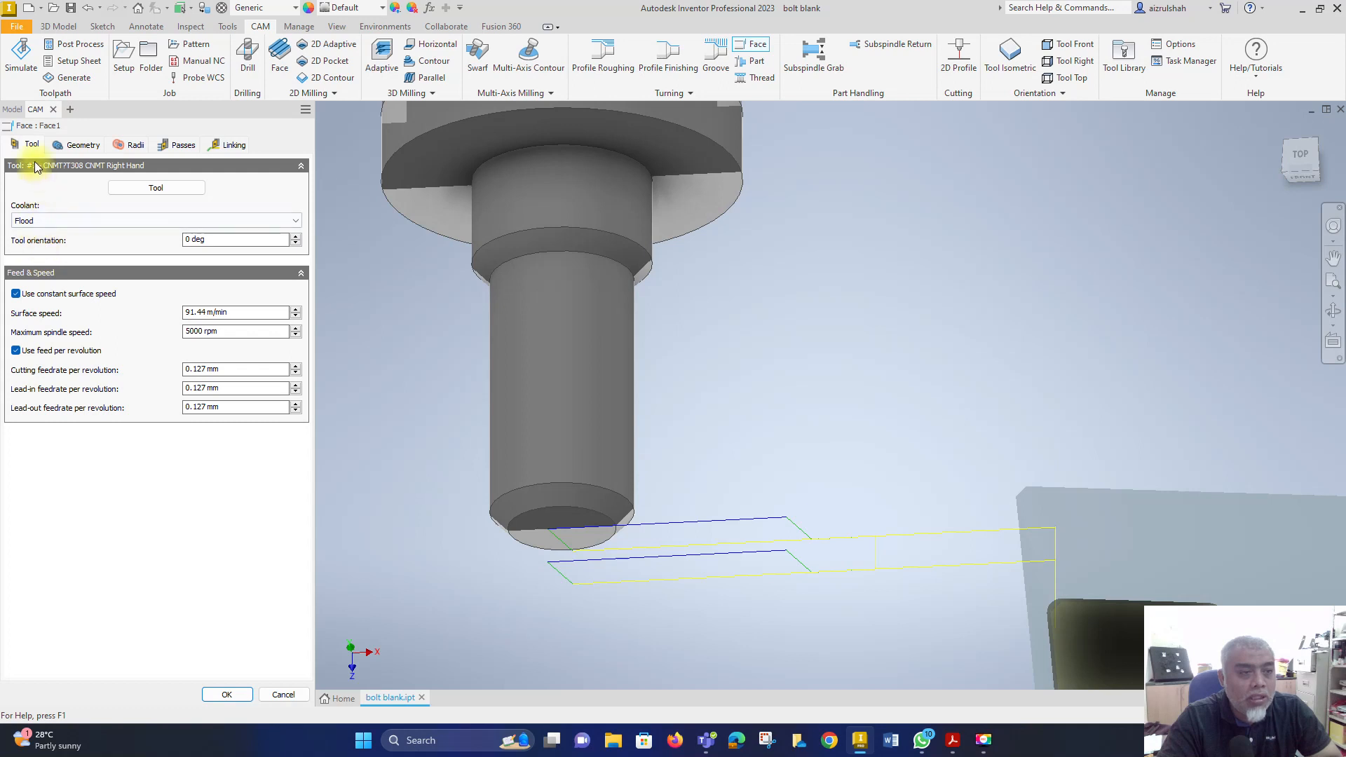
{"action": "left_click", "coordinate": [179, 144]}
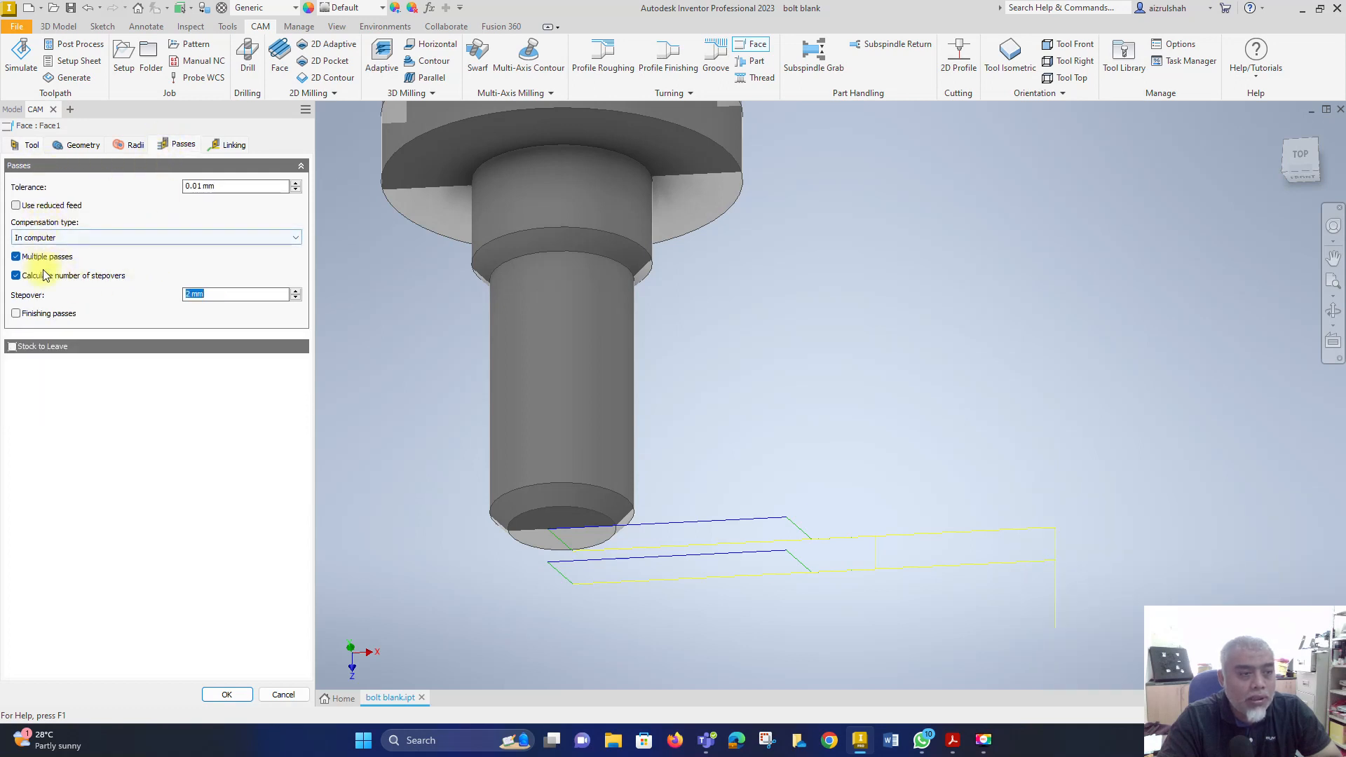
{"action": "left_click", "coordinate": [225, 695]}
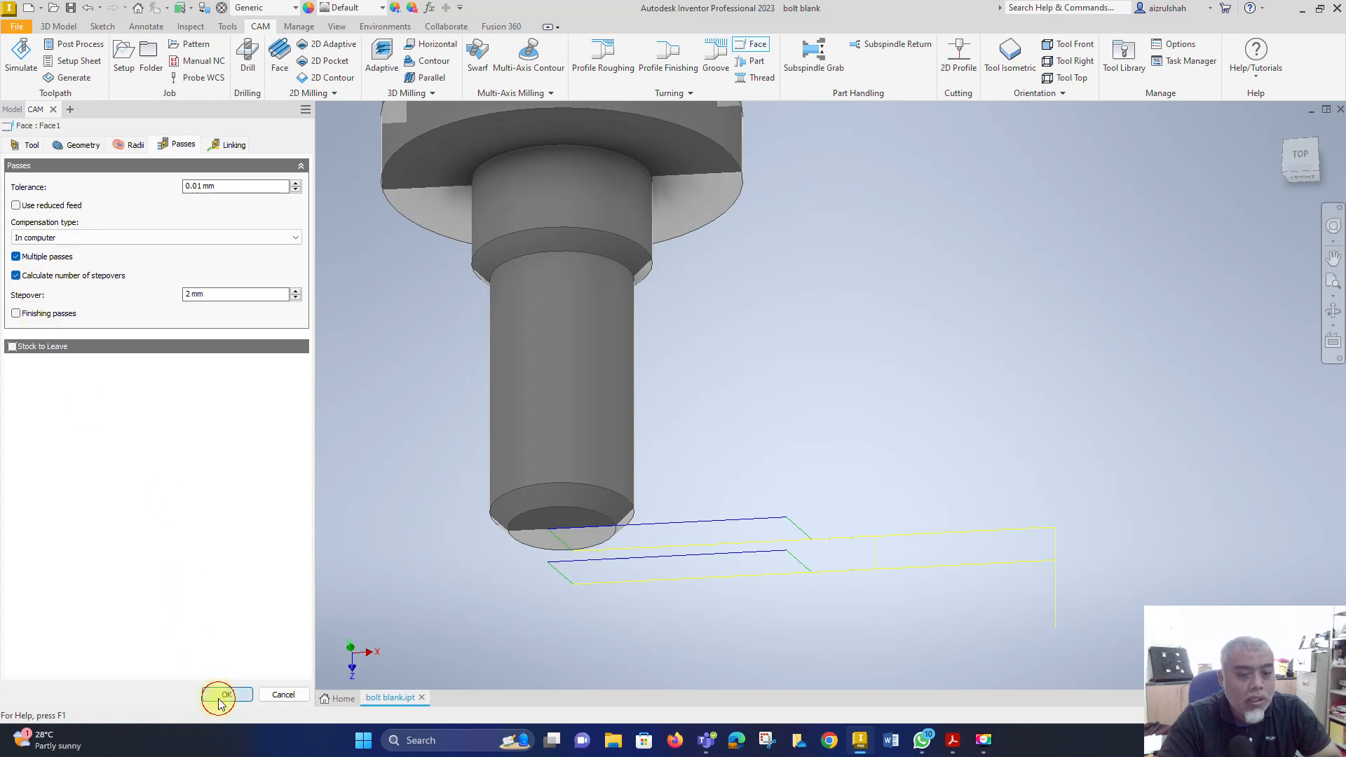
Step: Move the Face operation ahead of Profile Roughing in the setup and check its toolpath at the shank end
{"action": "middle_click_drag", "start_coordinate": [477, 589], "coordinate": [547, 526], "text": "shift"}
{"action": "scroll", "coordinate": [403, 447], "scroll_direction": "up", "scroll_amount": 3}
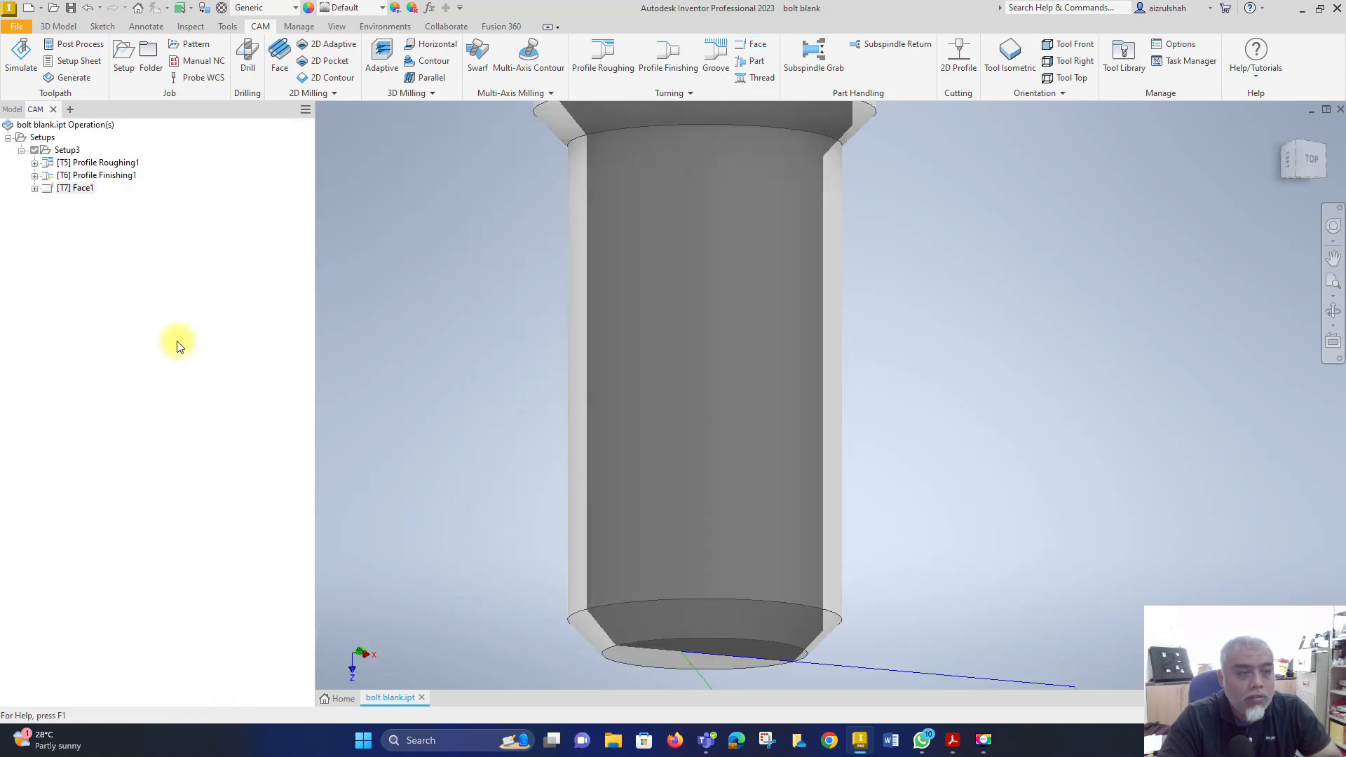
{"action": "left_click", "coordinate": [77, 188]}
{"action": "mouse_move", "coordinate": [60, 195]}
{"action": "left_mouse_down"}
{"action": "mouse_move", "coordinate": [62, 174]}
{"action": "mouse_move", "coordinate": [66, 191]}
{"action": "left_mouse_up"}
{"action": "left_click_drag", "start_coordinate": [63, 190], "coordinate": [68, 151]}
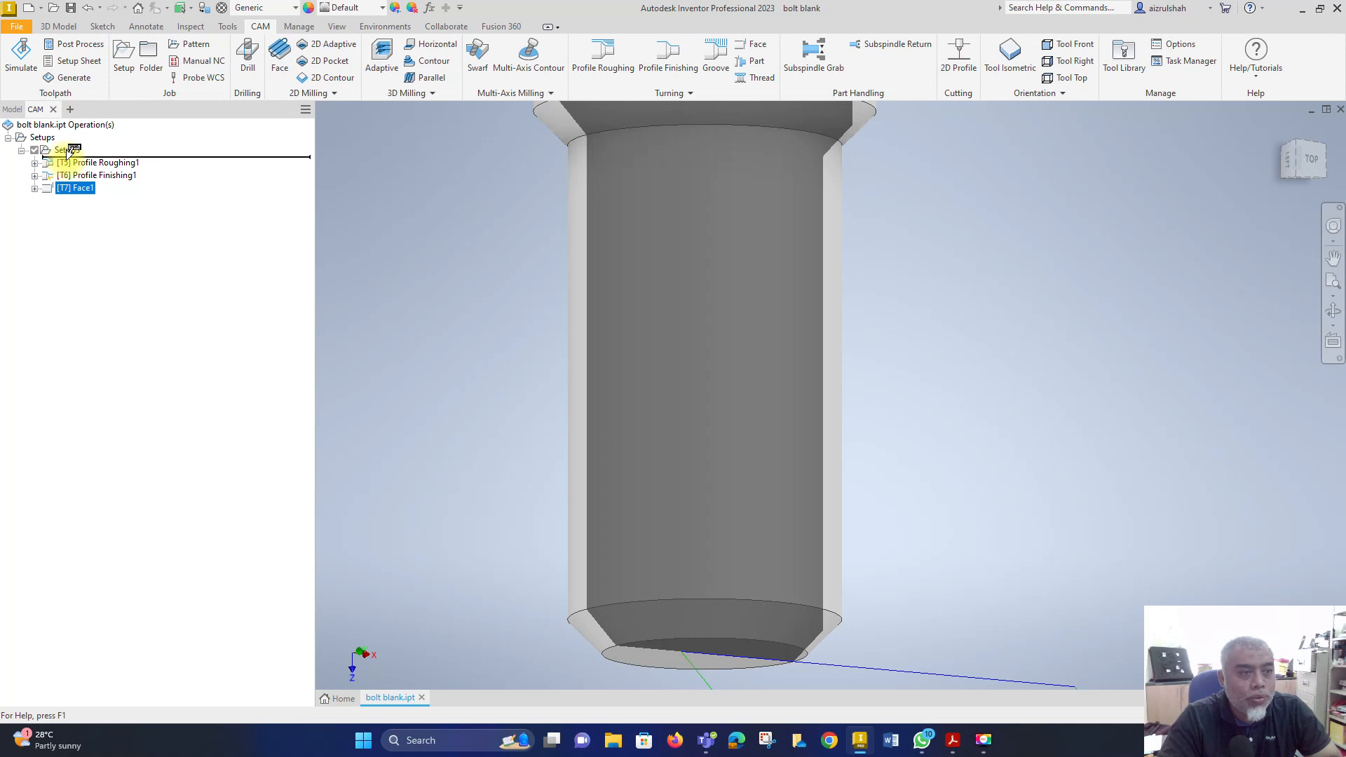
{"action": "left_click_drag", "start_coordinate": [68, 151], "coordinate": [68, 152]}
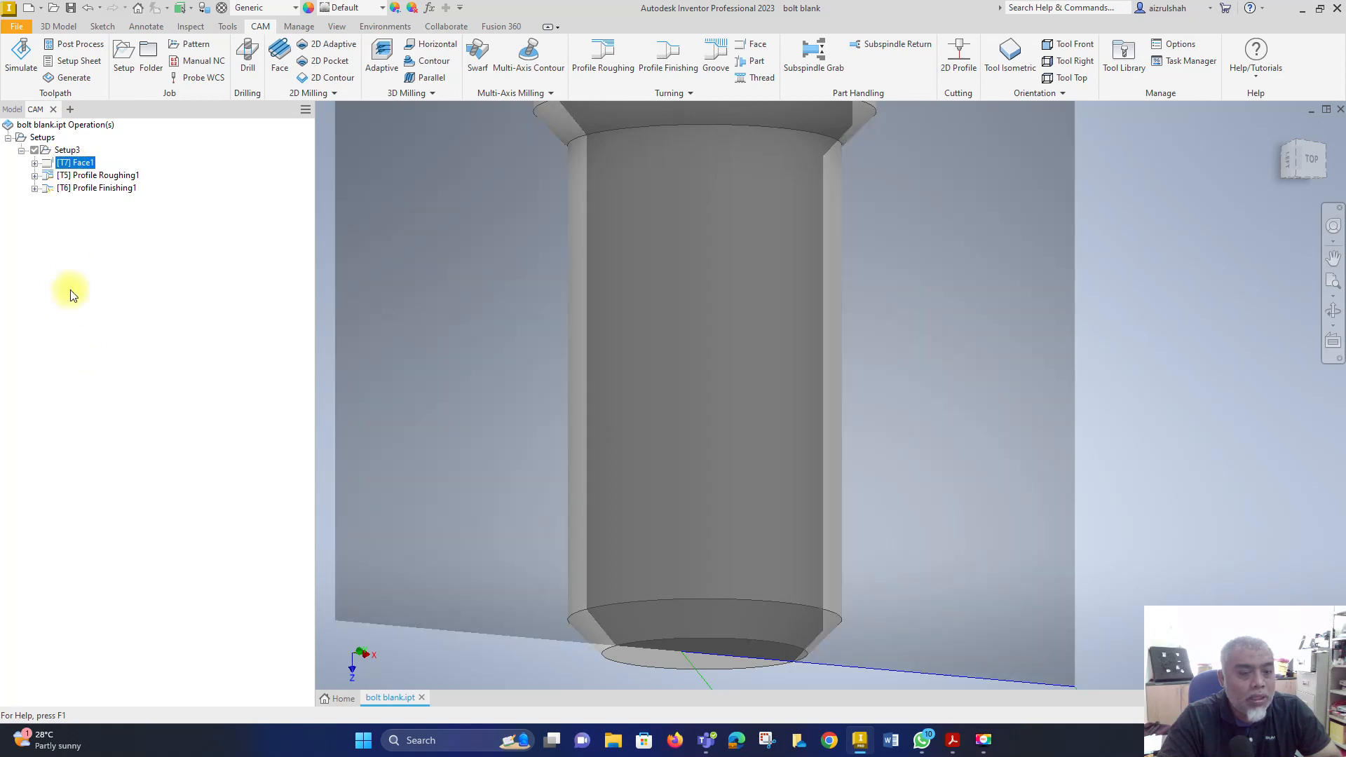
{"action": "scroll", "coordinate": [540, 456], "scroll_direction": "down", "scroll_amount": 5}
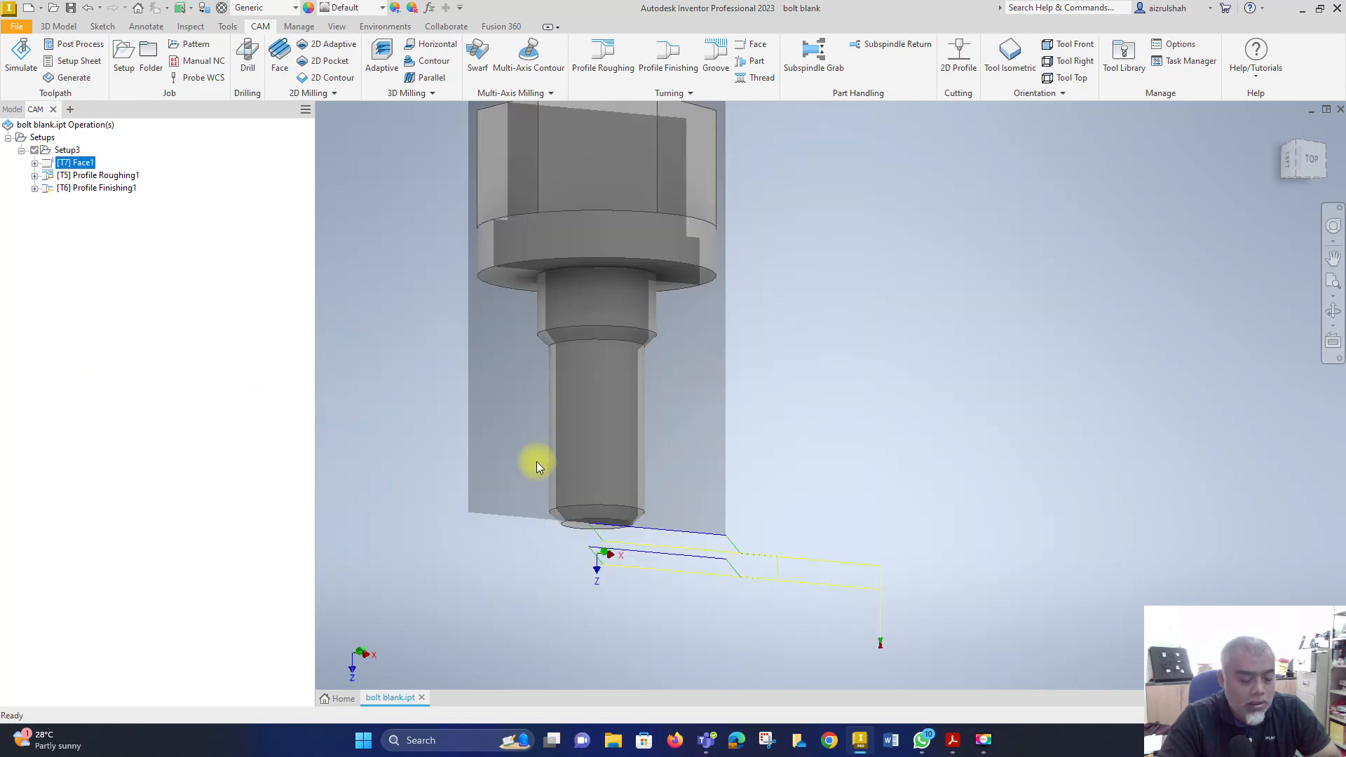
{"action": "left_click", "coordinate": [536, 462]}
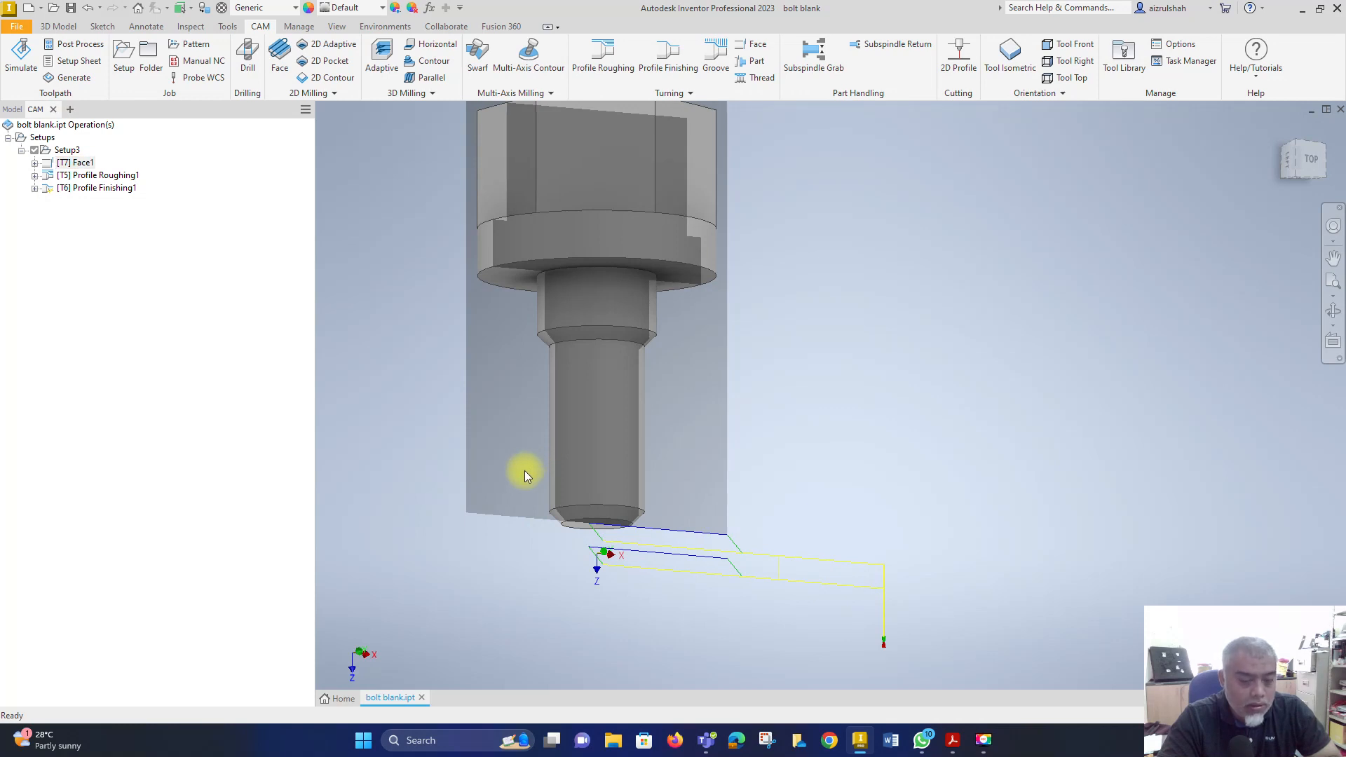
{"action": "middle_click_drag", "start_coordinate": [649, 465], "coordinate": [621, 453]}
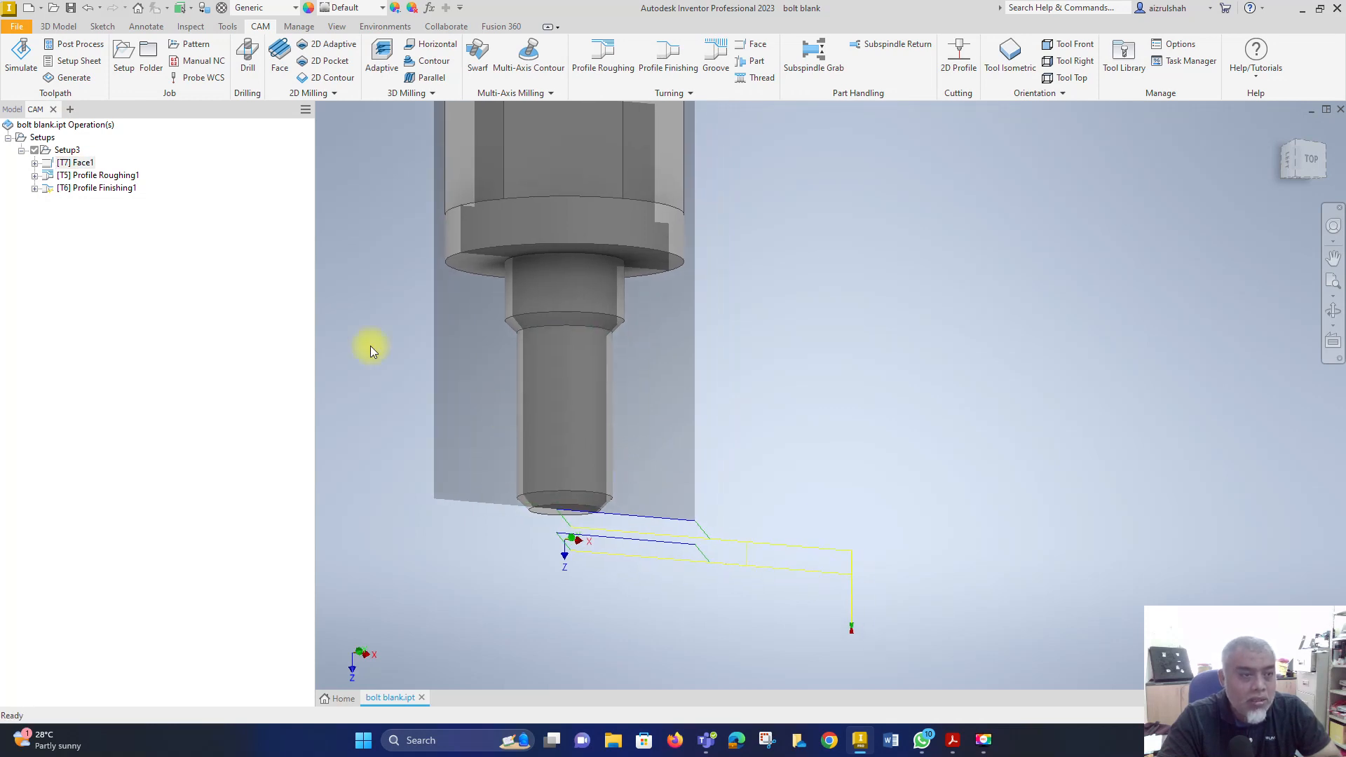
Step: Simulate all the operations of Setup3 and play the tool motion
{"action": "left_click", "coordinate": [99, 175]}
{"action": "left_click", "coordinate": [64, 164]}
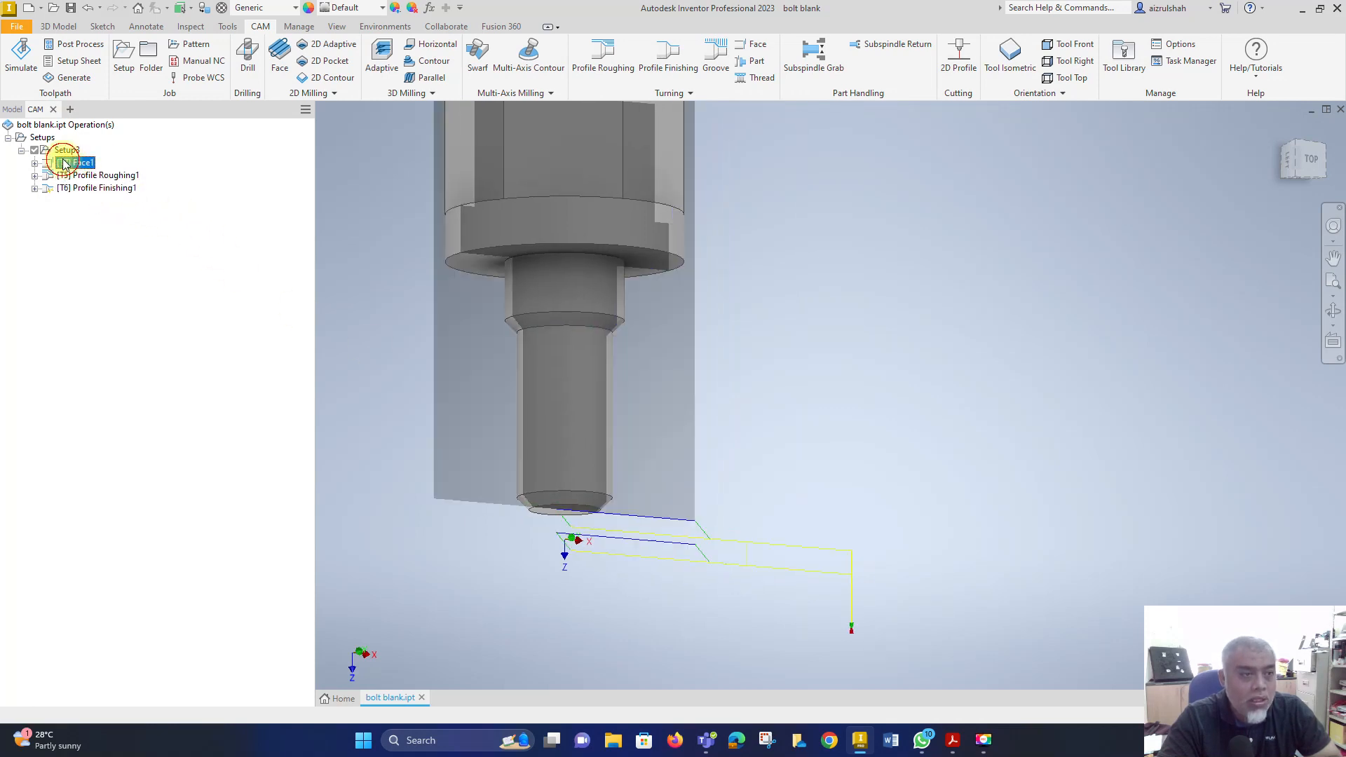
{"action": "left_click", "coordinate": [66, 150]}
{"action": "left_click", "coordinate": [21, 56]}
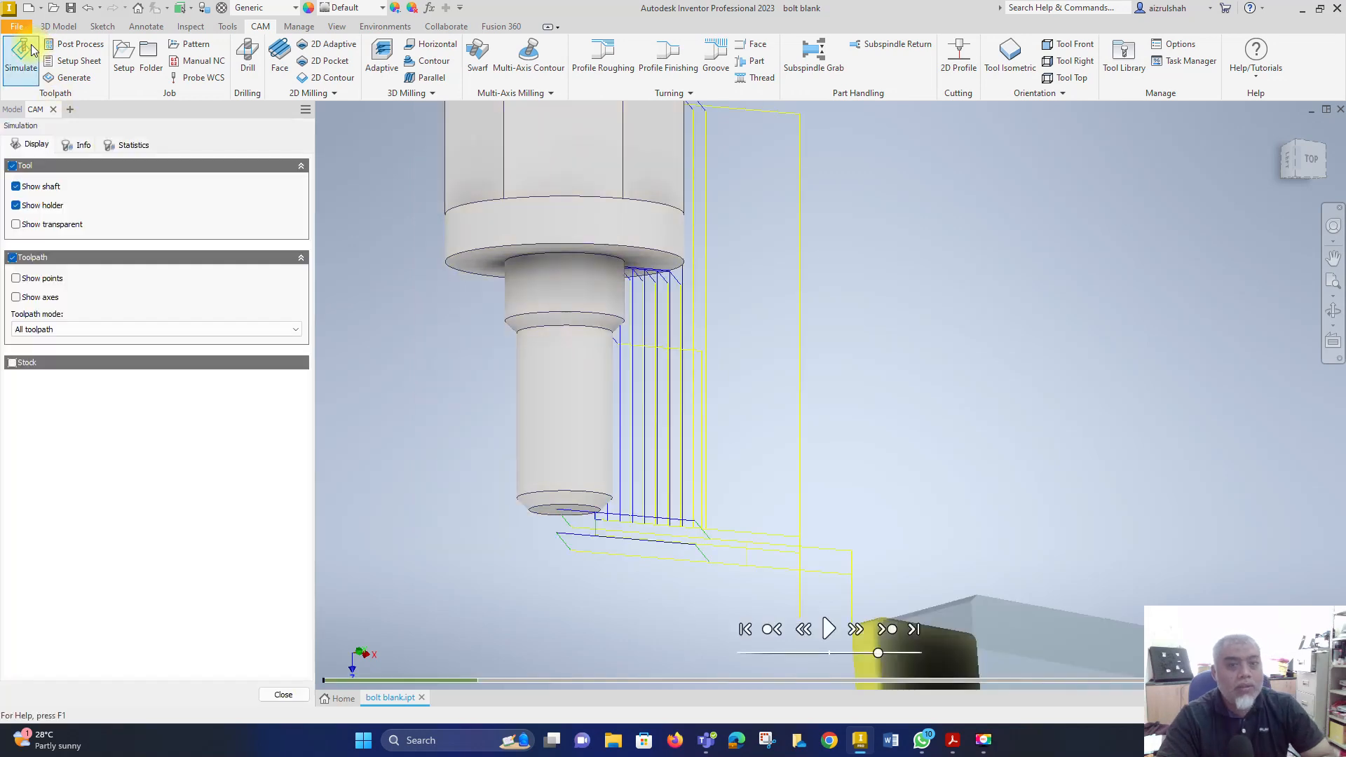
{"action": "left_click", "coordinate": [826, 630]}
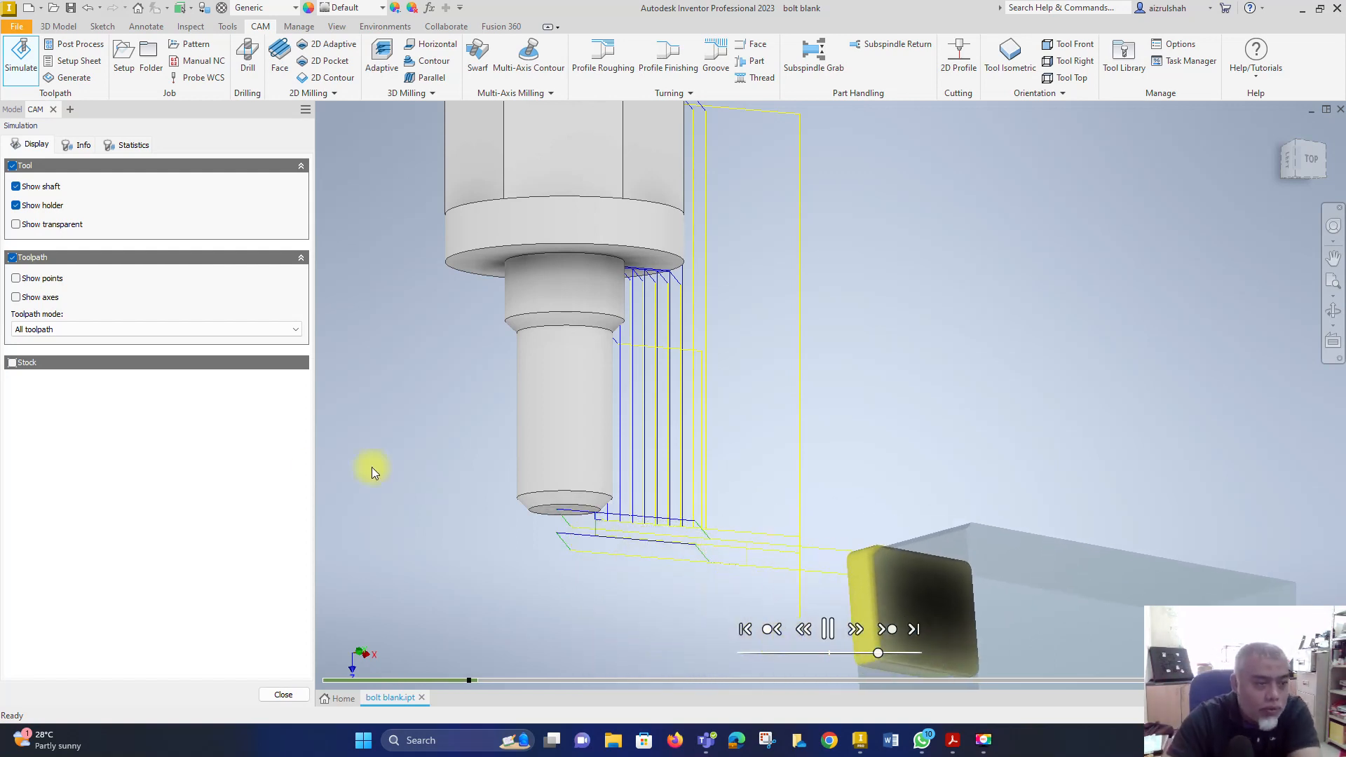
Step: Show the stock in the running simulation and set the toolpath mode to Toolpath for operation
{"action": "left_click", "coordinate": [12, 364]}
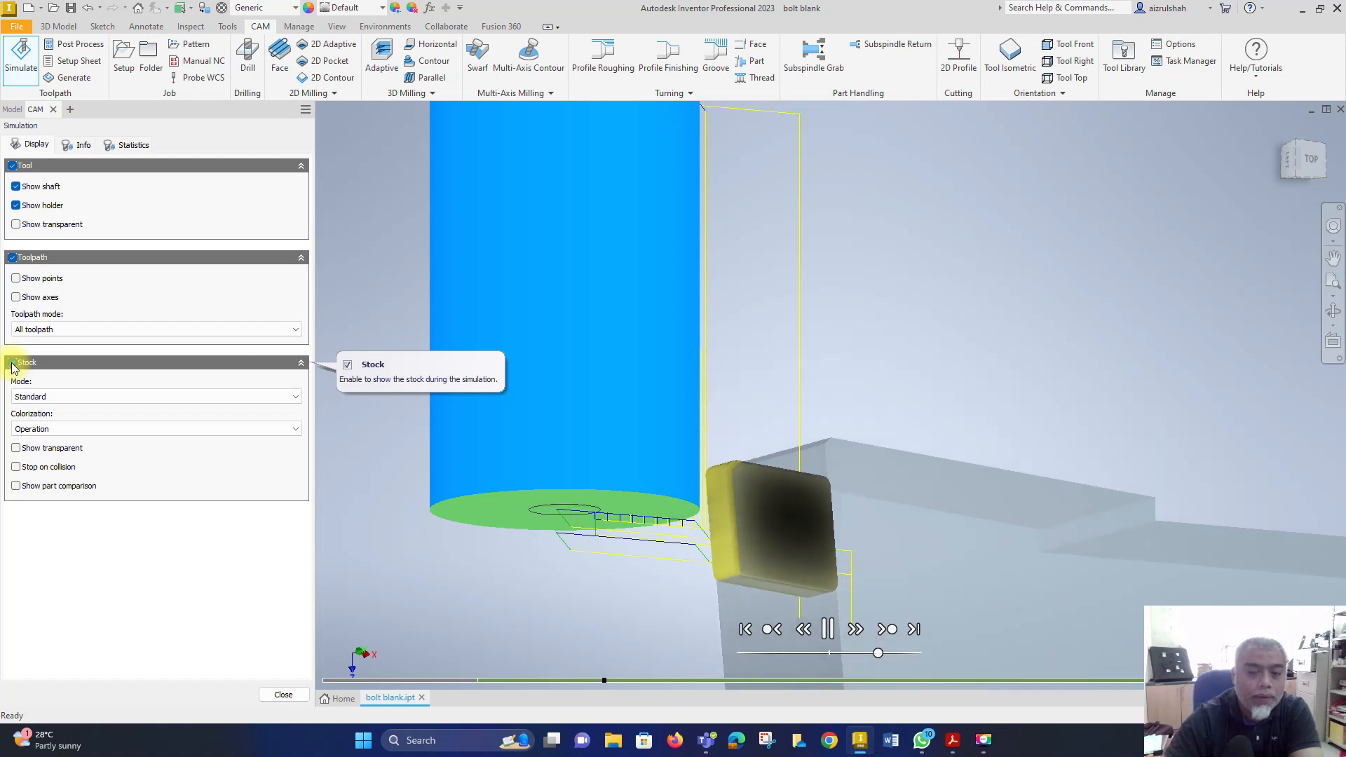
{"action": "left_click", "coordinate": [39, 330]}
{"action": "left_click", "coordinate": [23, 380]}
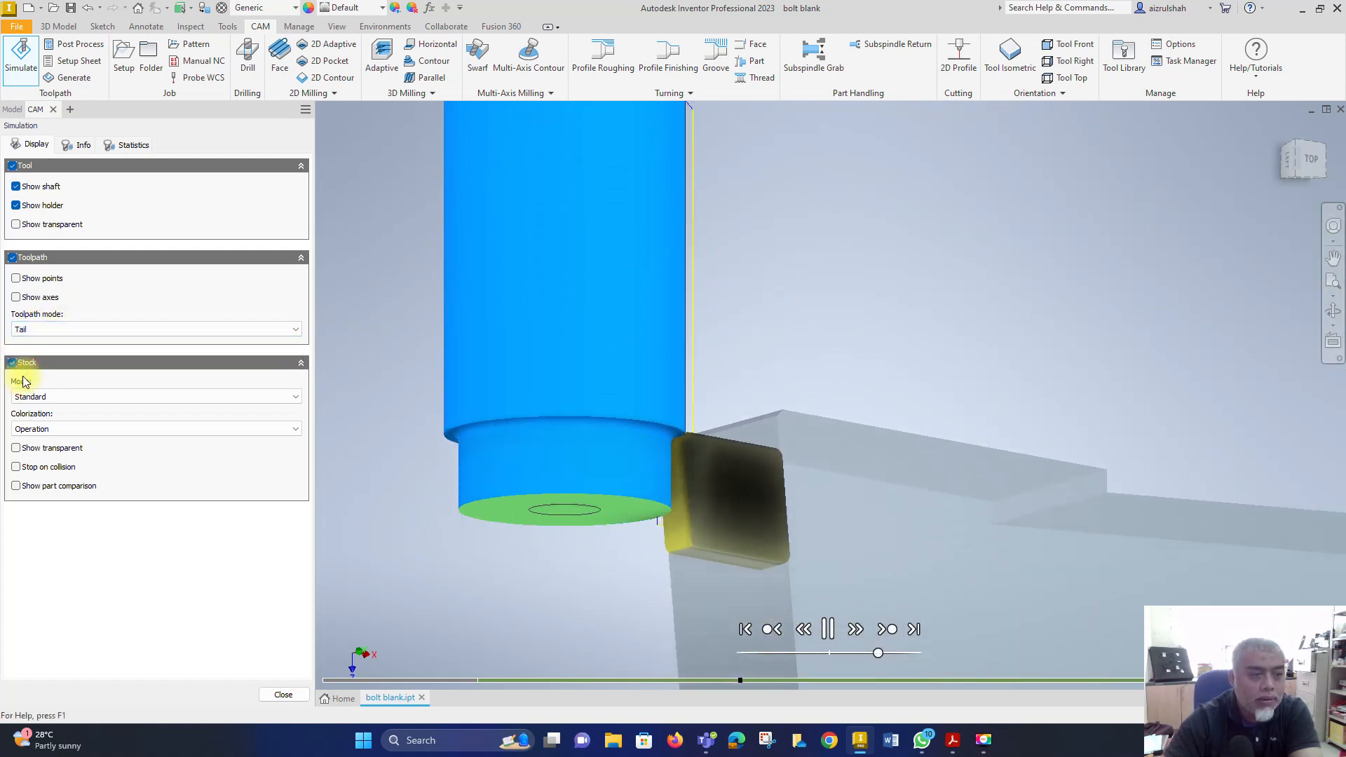
{"action": "left_click", "coordinate": [39, 330]}
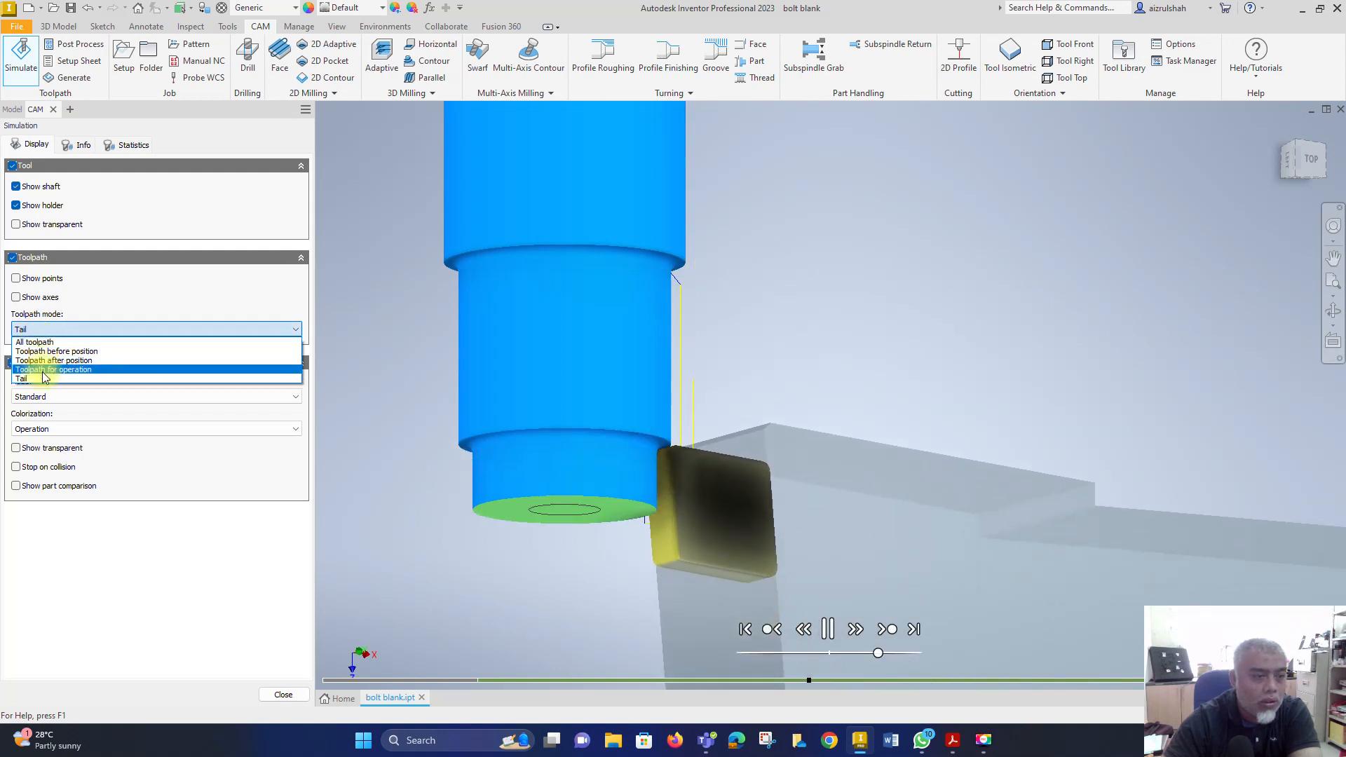
{"action": "left_click", "coordinate": [35, 370]}
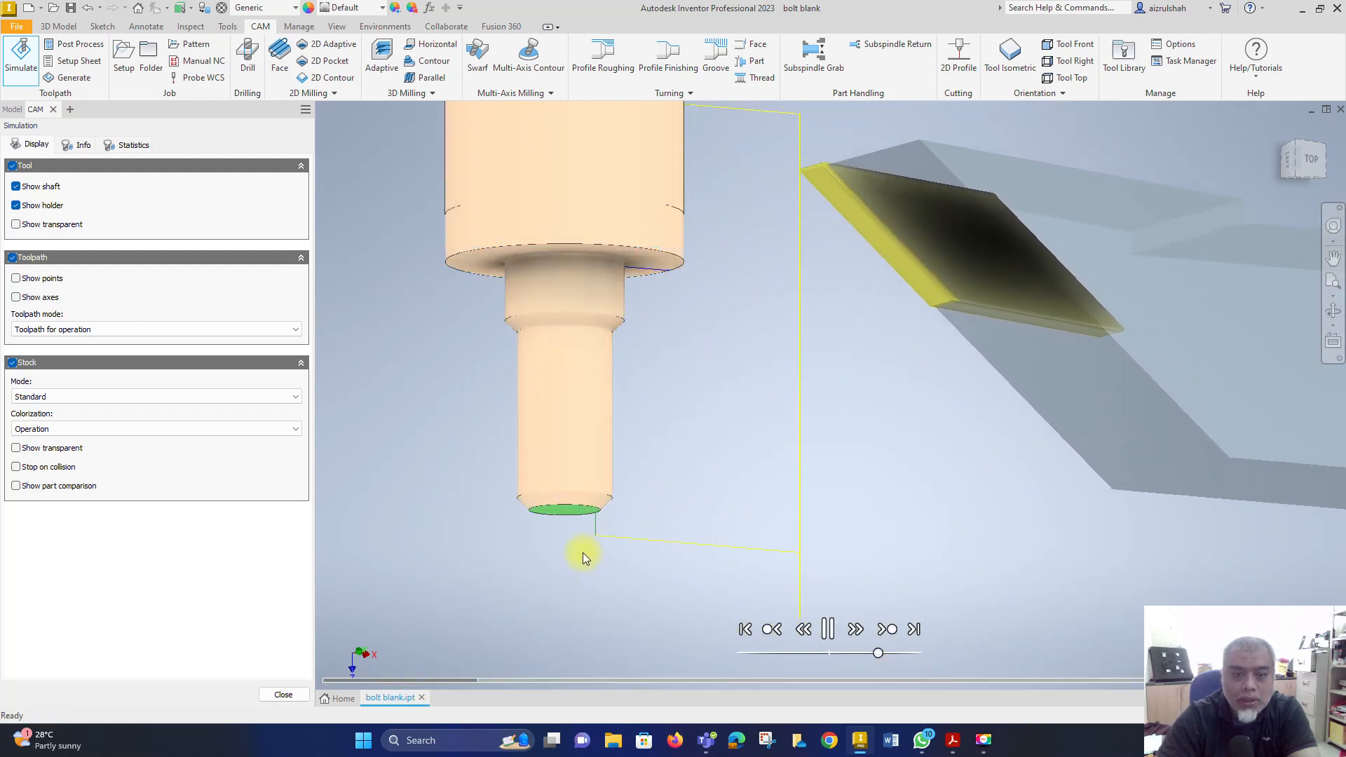
Step: Inspect the fully machined bolt stock from the opposite side and close the simulation
{"action": "scroll", "coordinate": [583, 554], "scroll_direction": "down", "scroll_amount": 3}
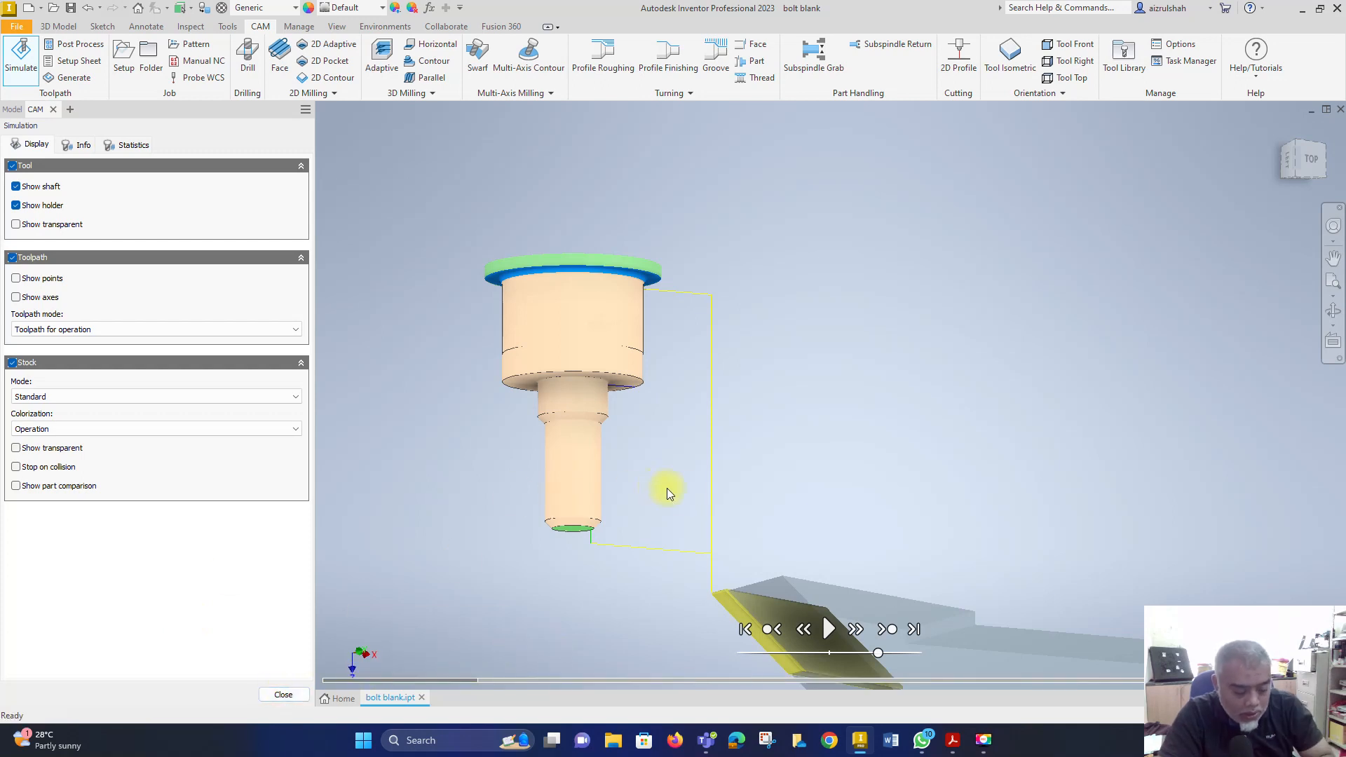
{"action": "mouse_move", "coordinate": [888, 457]}
{"action": "middle_mouse_down", "text": "shift"}
{"action": "mouse_move", "coordinate": [911, 475]}
{"action": "mouse_move", "coordinate": [886, 385]}
{"action": "mouse_move", "coordinate": [986, 358]}
{"action": "mouse_move", "coordinate": [1125, 387]}
{"action": "mouse_move", "coordinate": [1184, 502]}
{"action": "mouse_move", "coordinate": [739, 418]}
{"action": "mouse_move", "coordinate": [793, 468]}
{"action": "mouse_move", "coordinate": [785, 435]}
{"action": "middle_mouse_up", "text": "shift"}
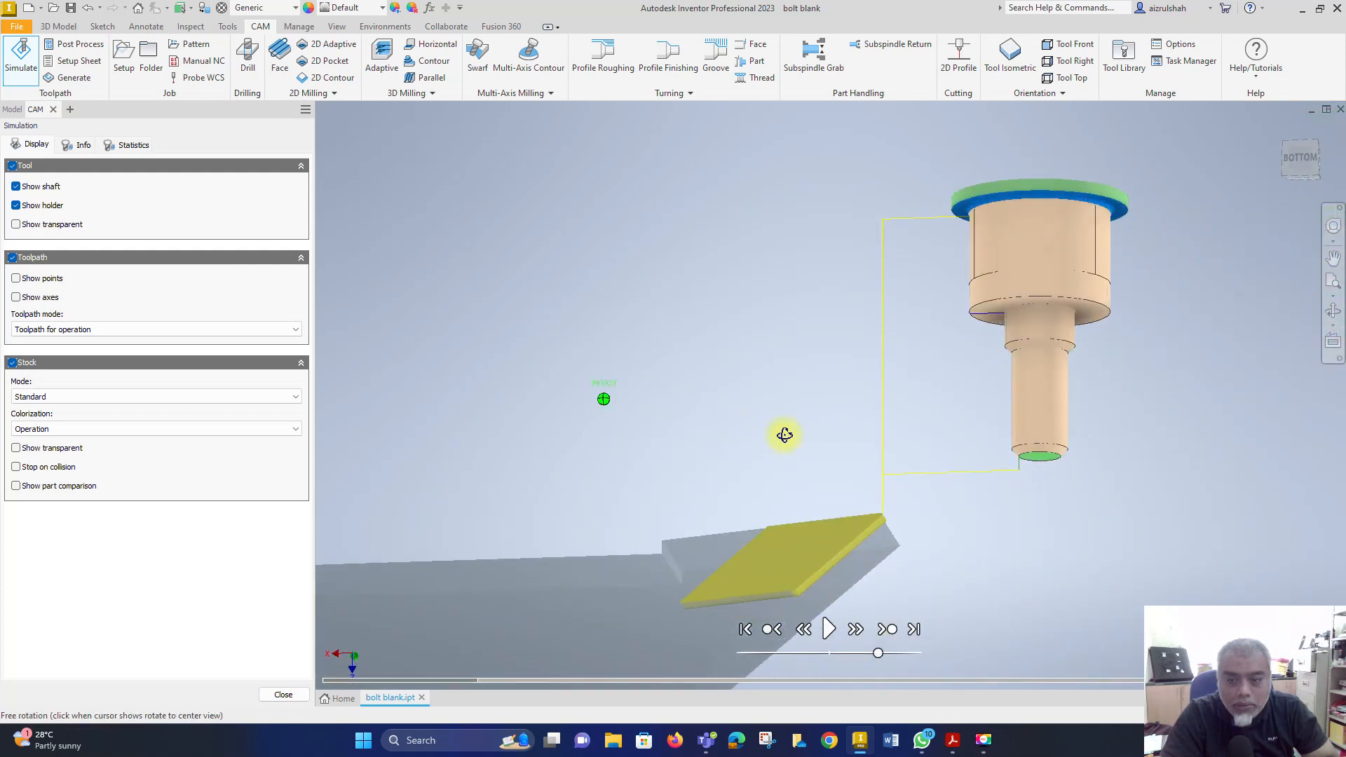
{"action": "middle_click_drag", "start_coordinate": [784, 436], "coordinate": [785, 434], "text": "shift"}
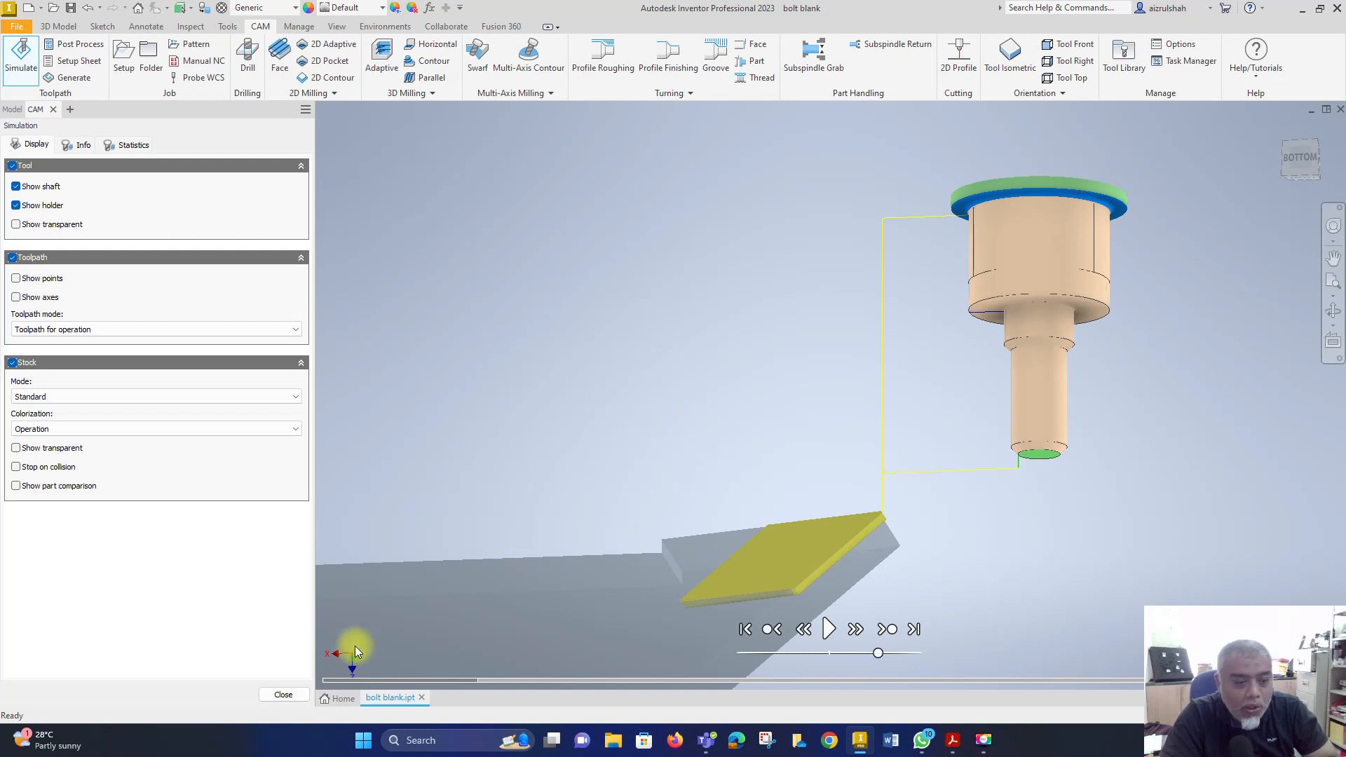
{"action": "left_click", "coordinate": [279, 695]}
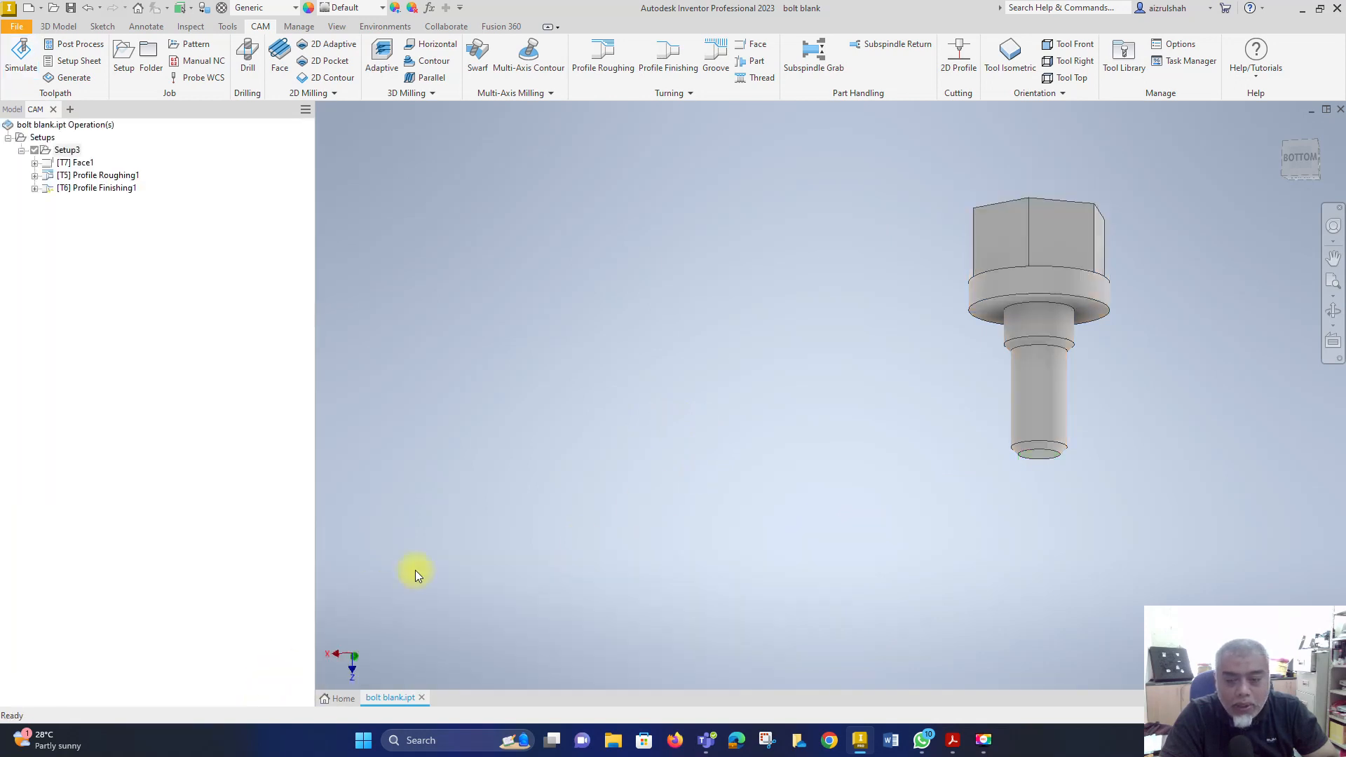
{"action": "middle_click_drag", "start_coordinate": [565, 434], "coordinate": [580, 430], "text": "shift"}
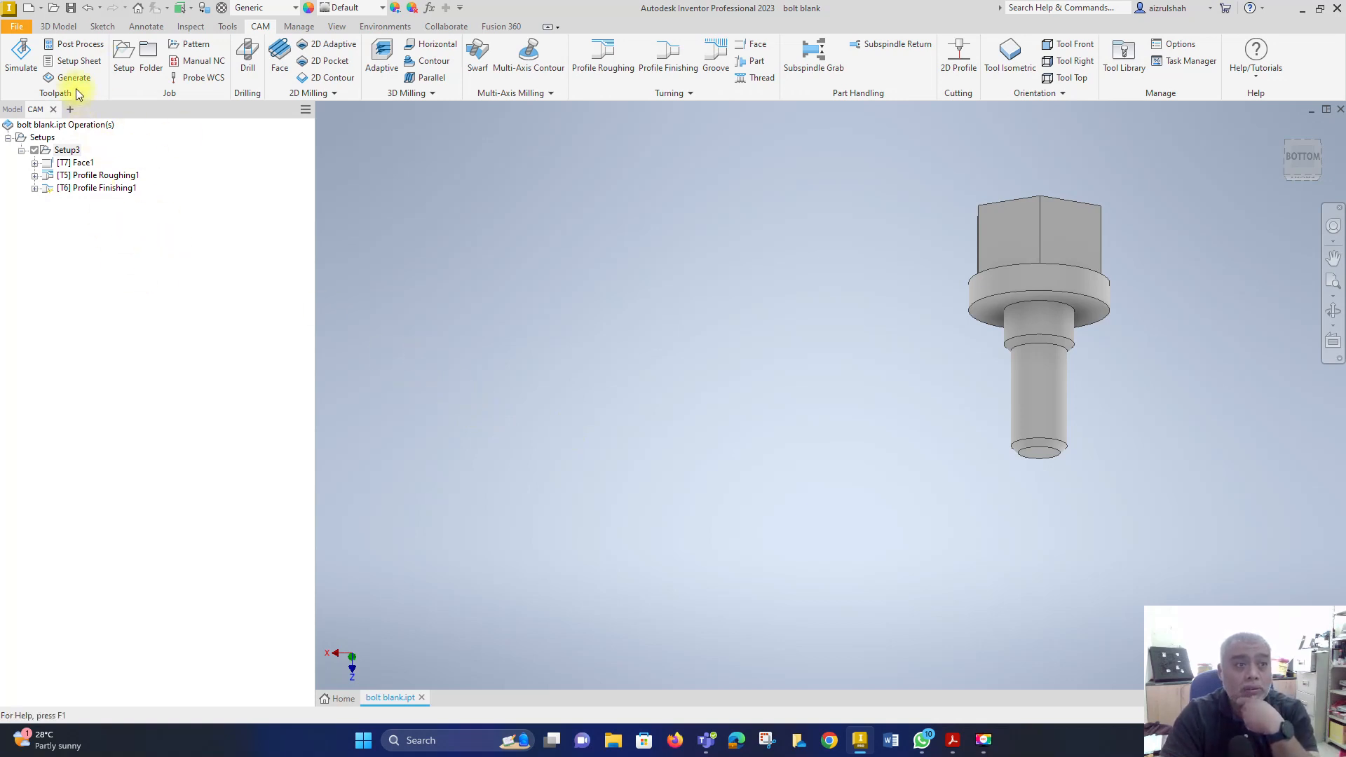
Step: Post process Setup3 with the FANUC Turning configuration and save the NC file as 2255 in the TURNIGN 7 folder
{"action": "left_click", "coordinate": [74, 45]}
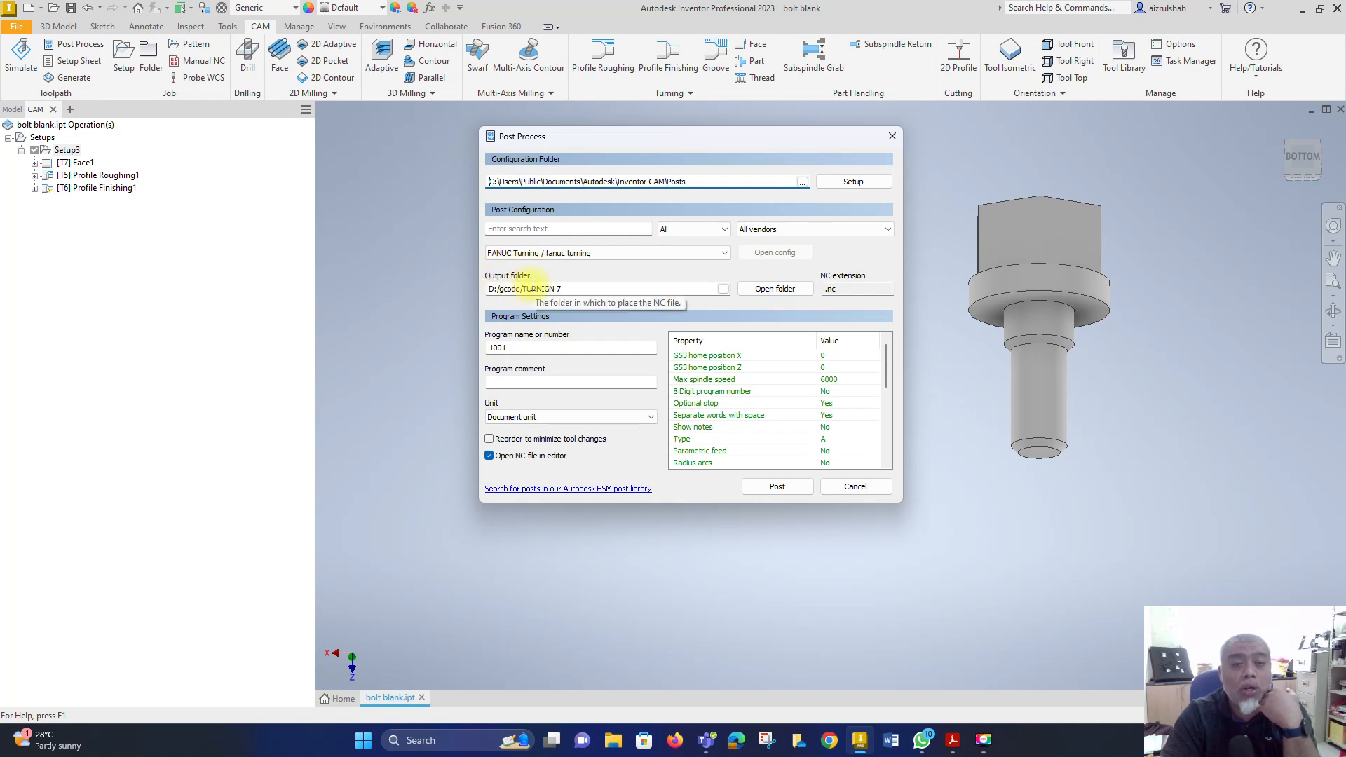
{"action": "left_click", "coordinate": [777, 487]}
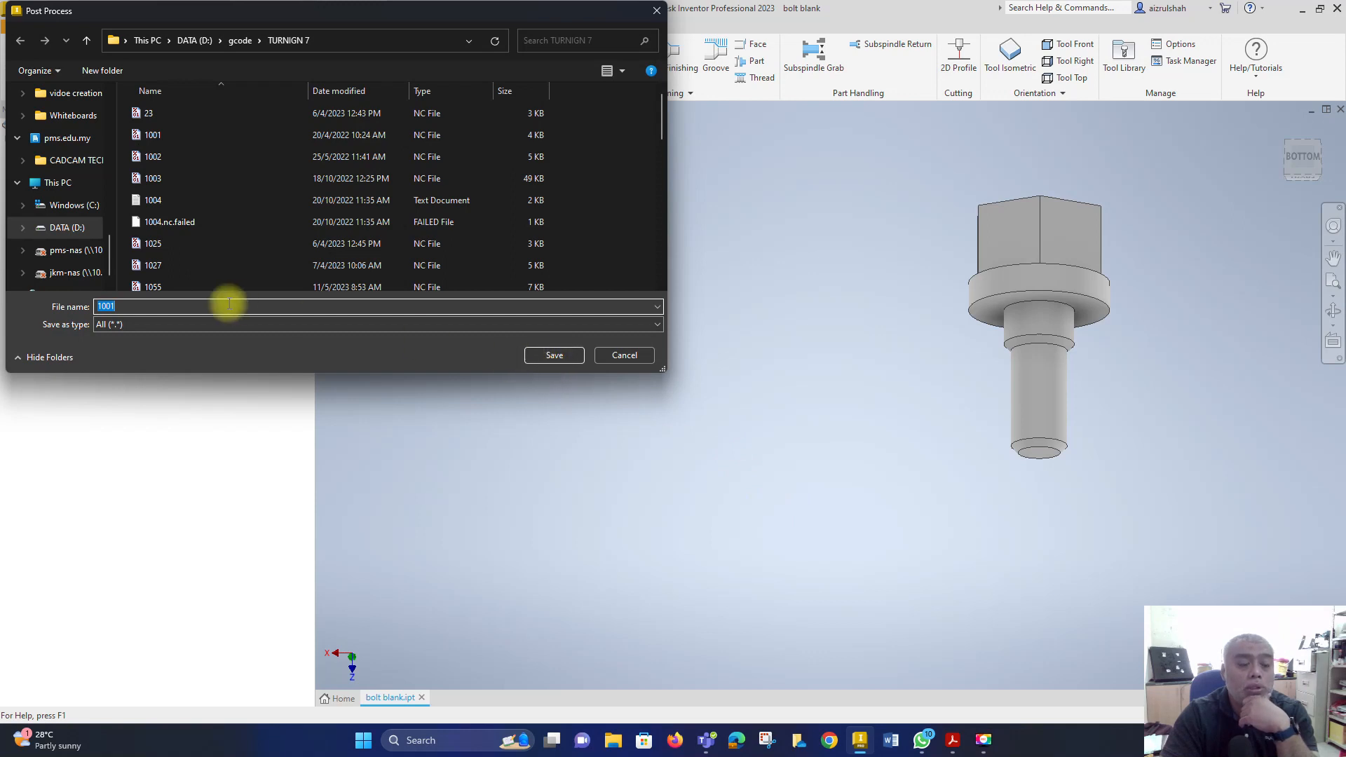
{"action": "left_click_drag", "start_coordinate": [351, 27], "coordinate": [586, 130]}
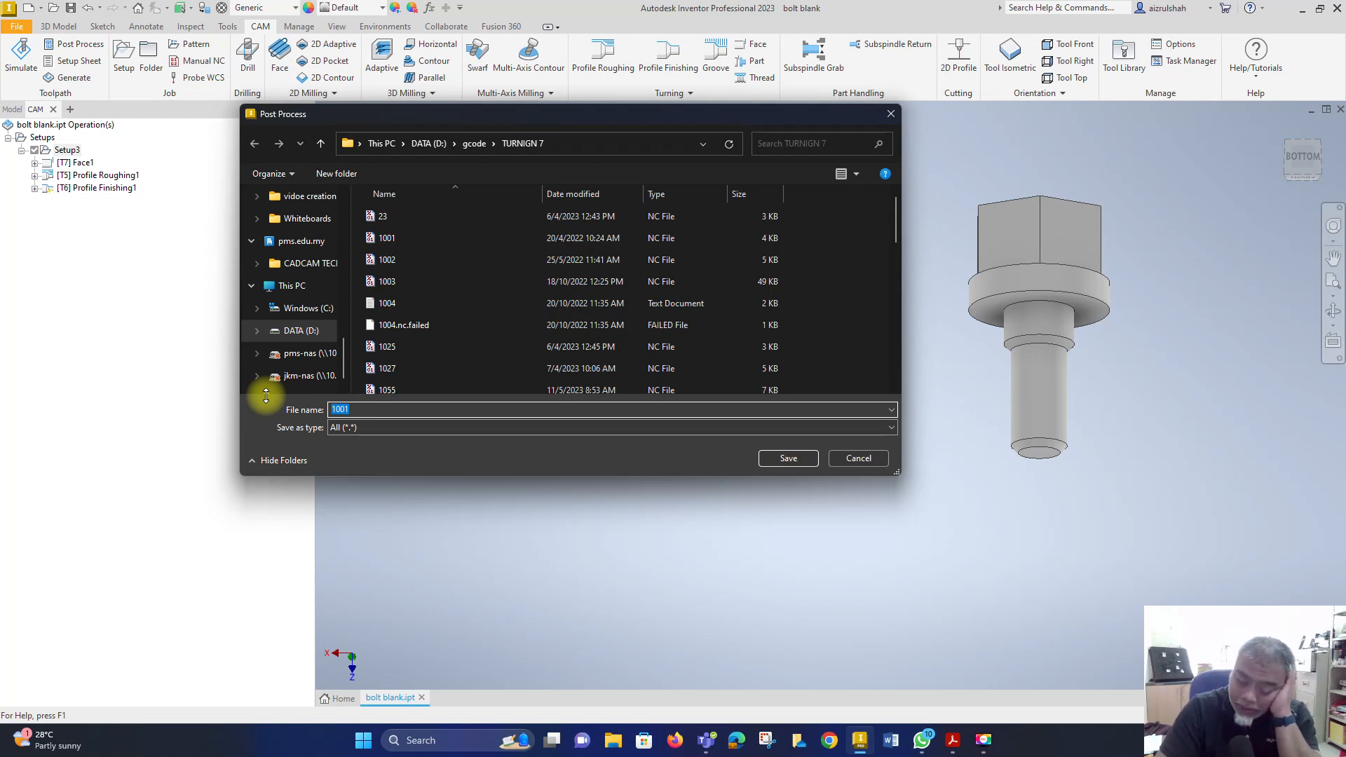
{"action": "type", "text": "2255"}
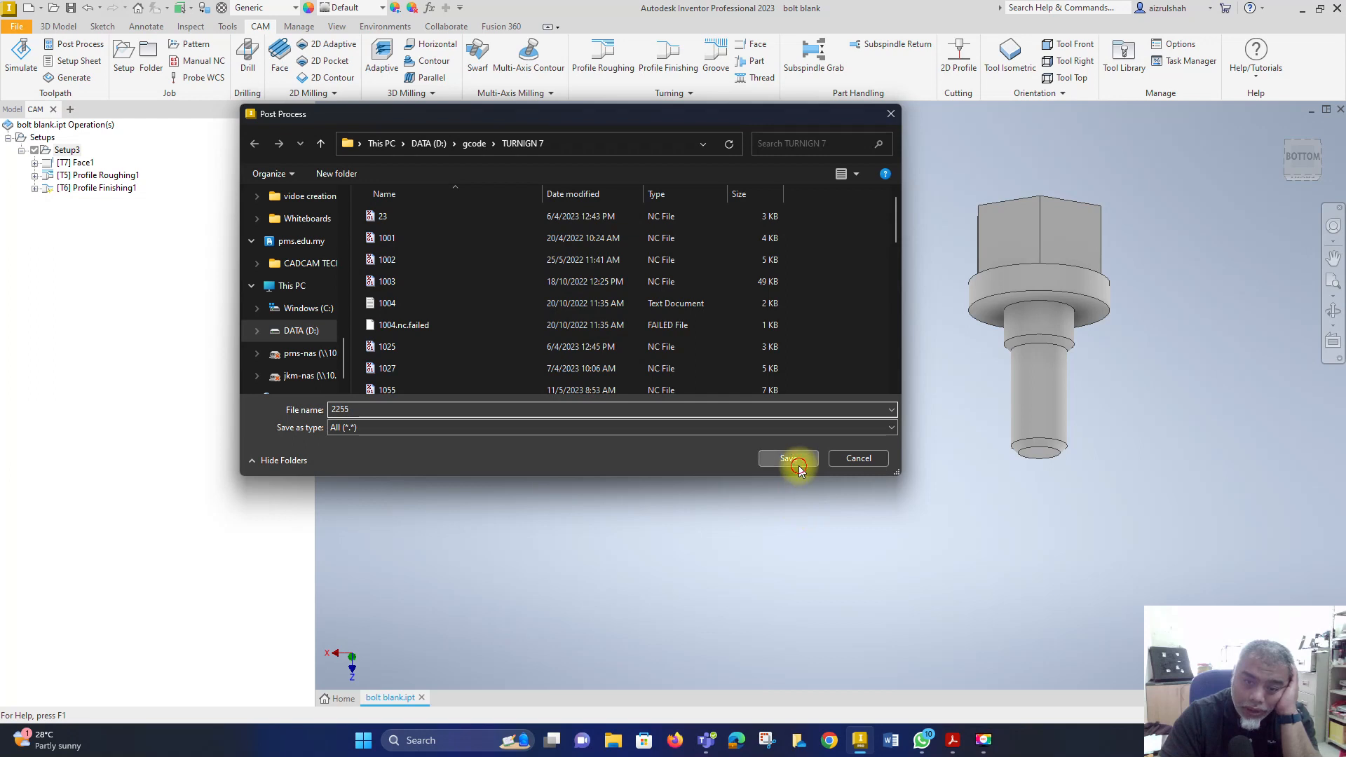
{"action": "left_click", "coordinate": [800, 466]}
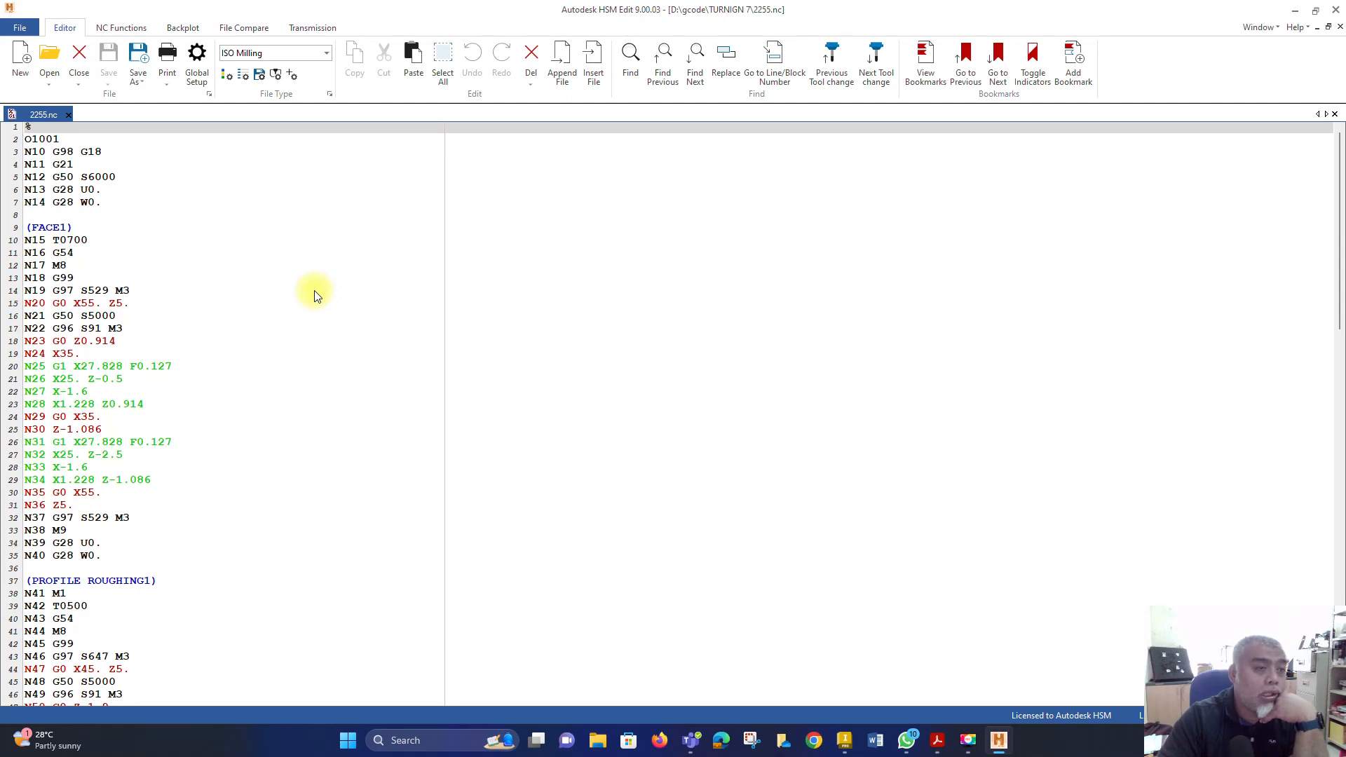
Step: Review the Face, Profile Roughing and Profile Finishing code in the posted NC file, and return to the bolt model
{"action": "scroll", "coordinate": [102, 175], "scroll_direction": "down", "scroll_amount": 20}
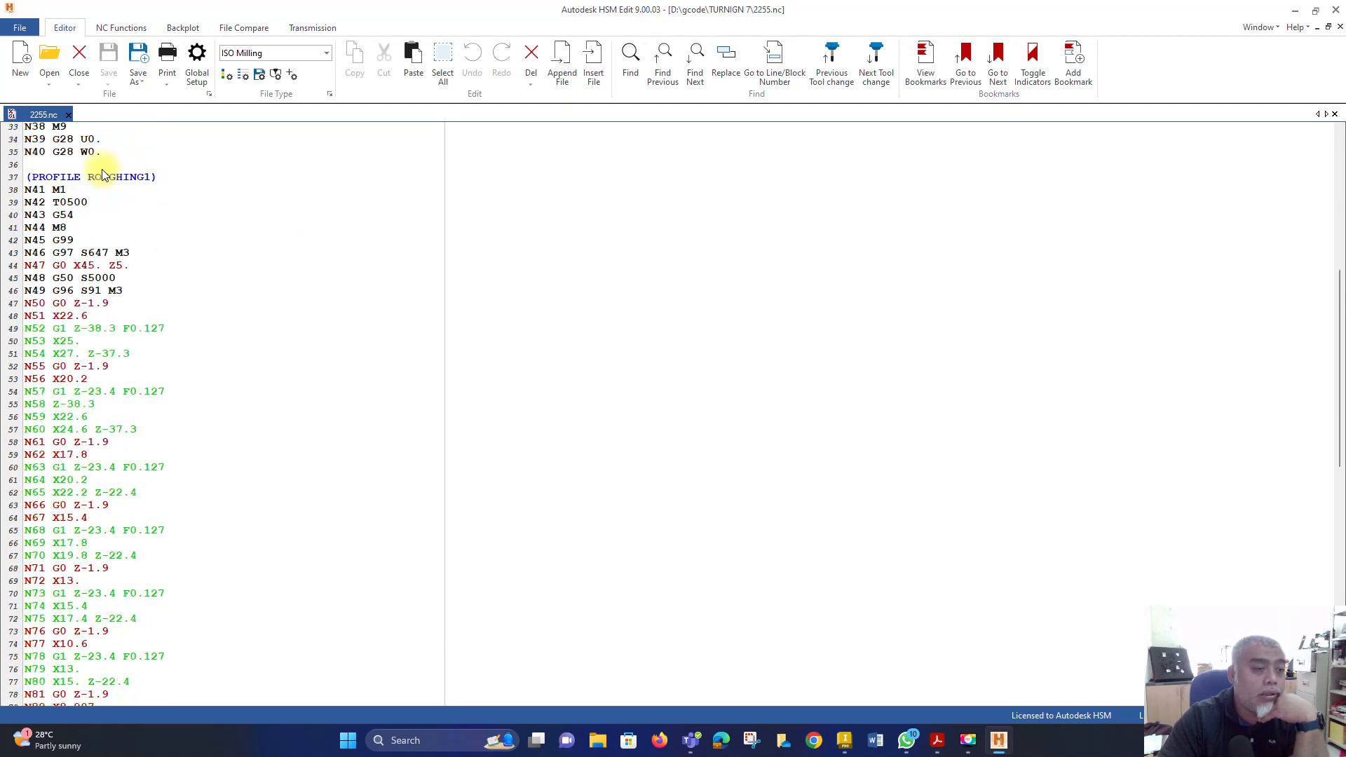
{"action": "scroll", "coordinate": [98, 214], "scroll_direction": "down", "scroll_amount": 7}
{"action": "scroll", "coordinate": [141, 361], "scroll_direction": "up", "scroll_amount": 20}
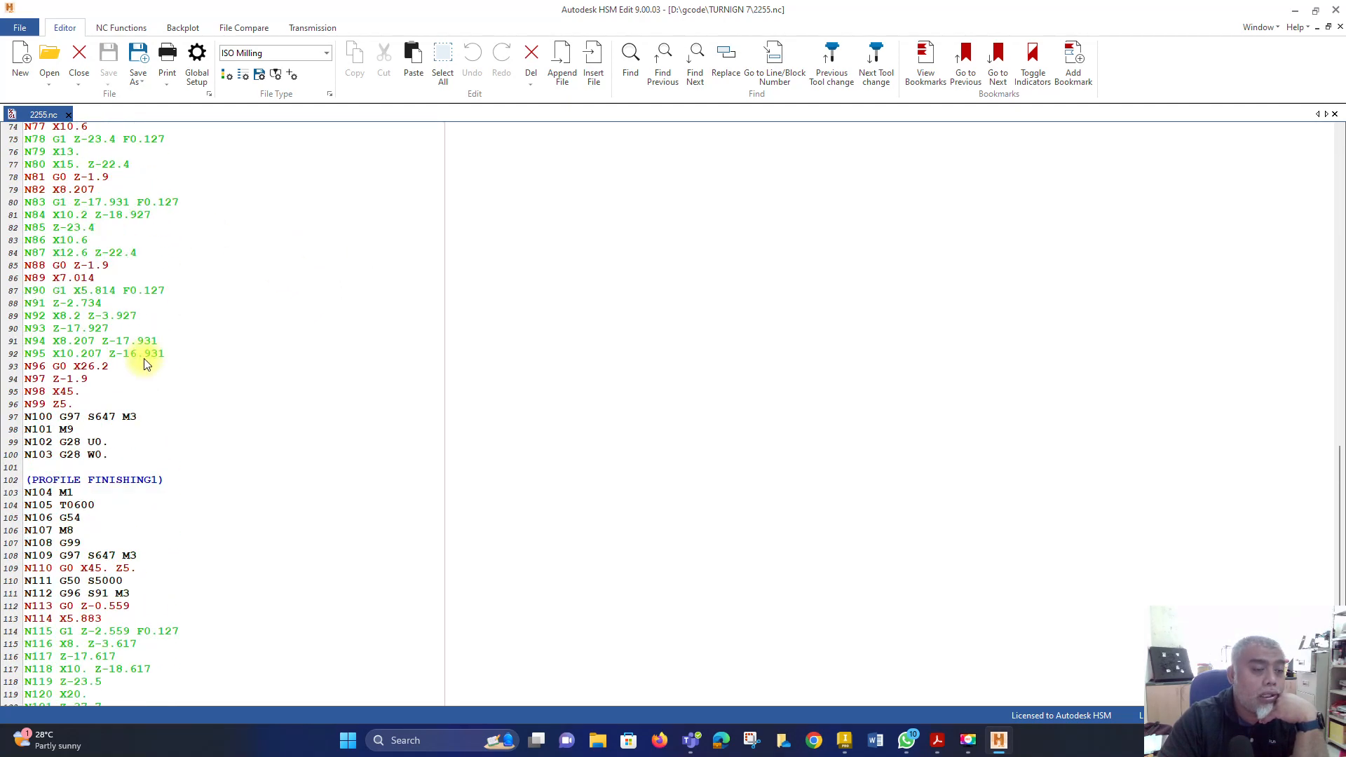
{"action": "scroll", "coordinate": [143, 363], "scroll_direction": "up", "scroll_amount": 7}
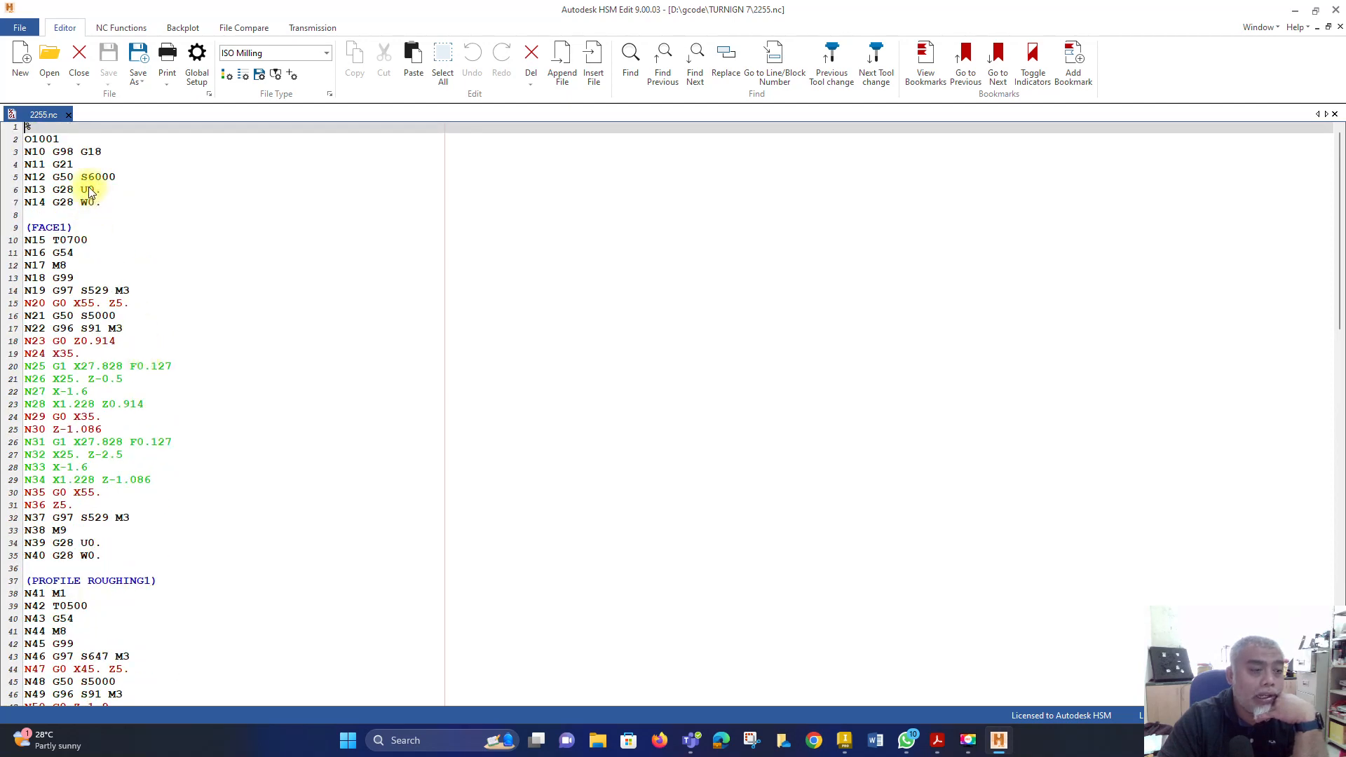
{"action": "left_click", "coordinate": [1299, 11]}
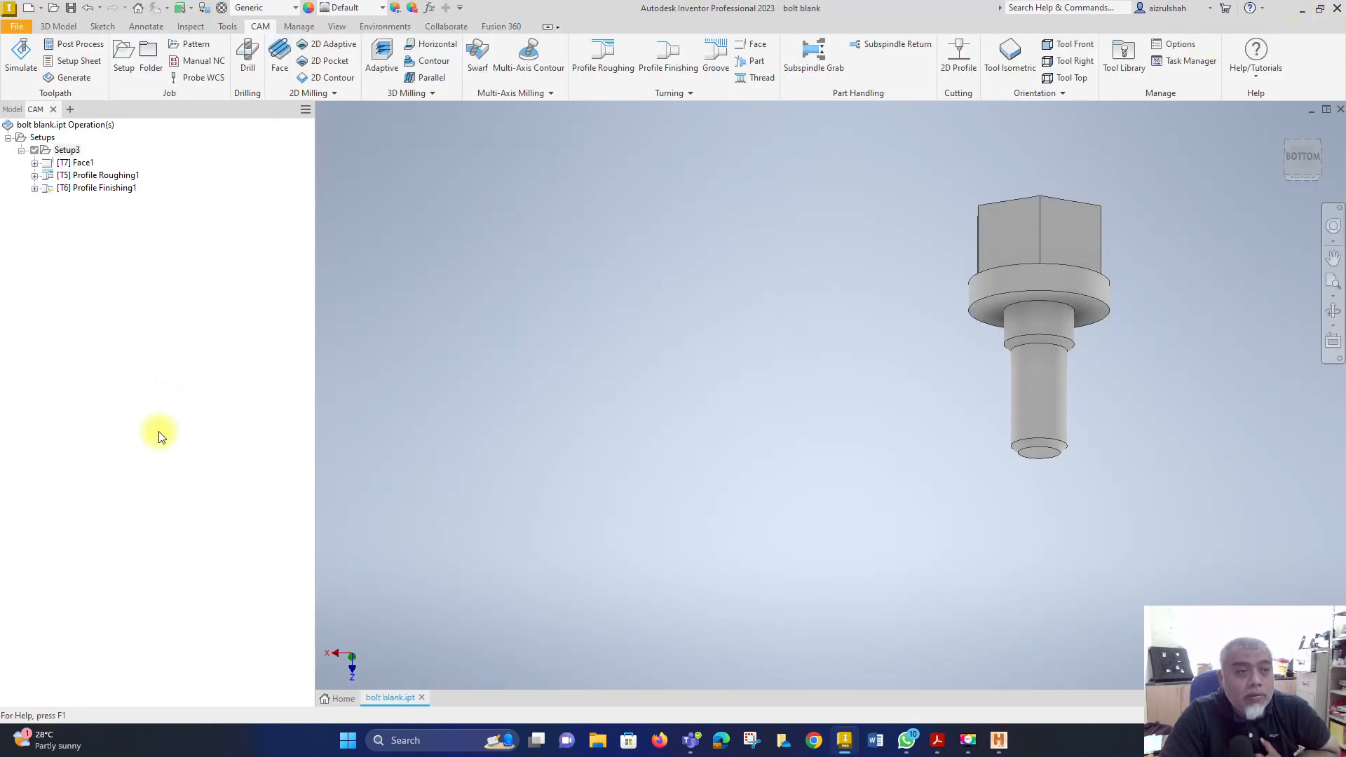
Step: Create a setup sheet for Setup3 and browse from the temporary folder and the DATA (D:) drive to the Desktop level for its destination
{"action": "left_click", "coordinate": [78, 62]}
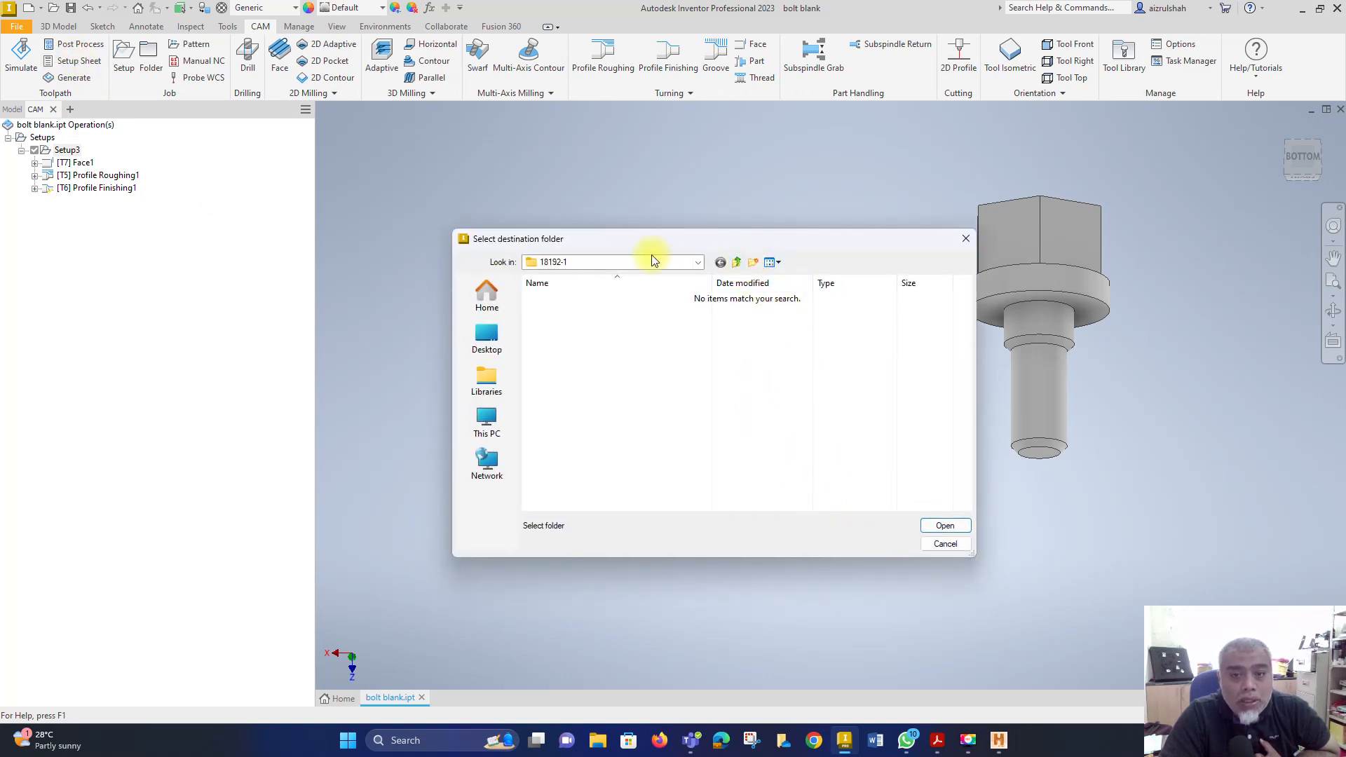
{"action": "left_click", "coordinate": [737, 266]}
{"action": "left_click", "coordinate": [736, 264]}
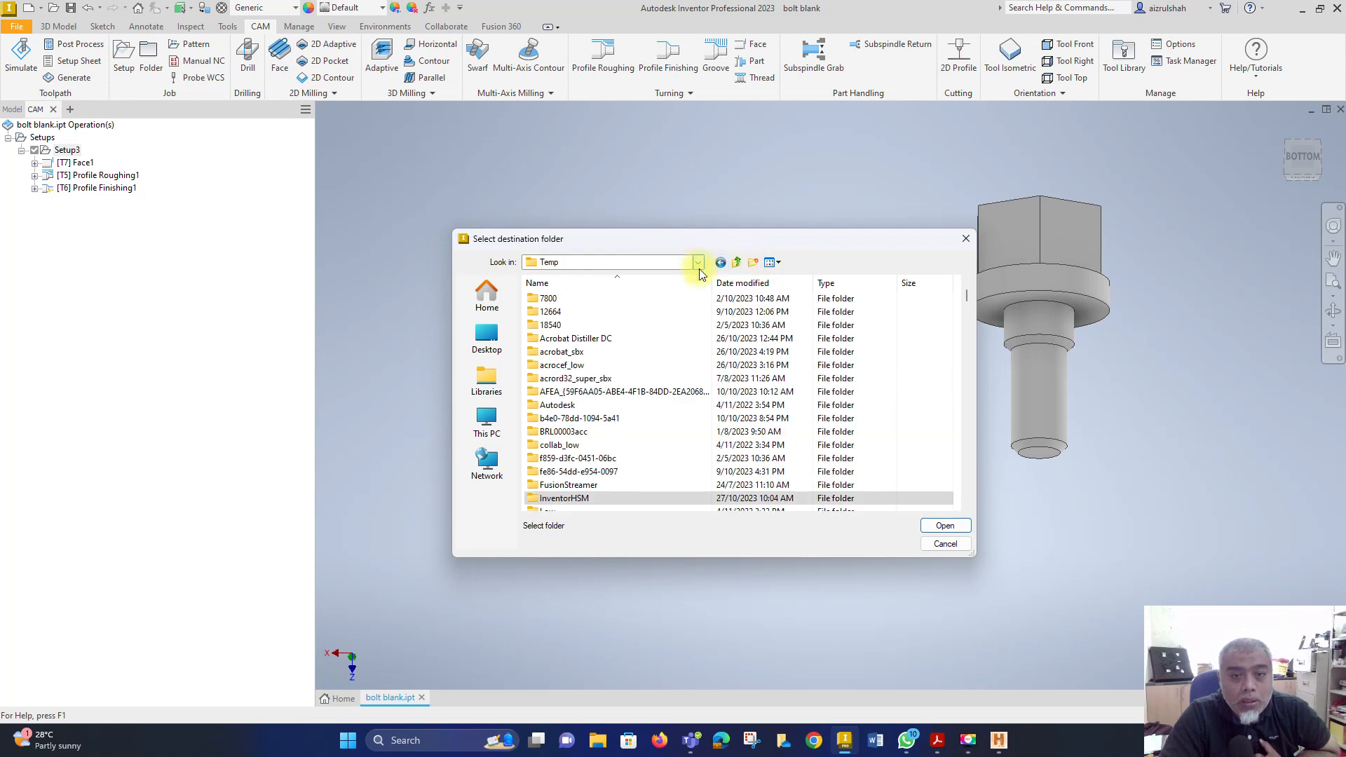
{"action": "left_click", "coordinate": [698, 263]}
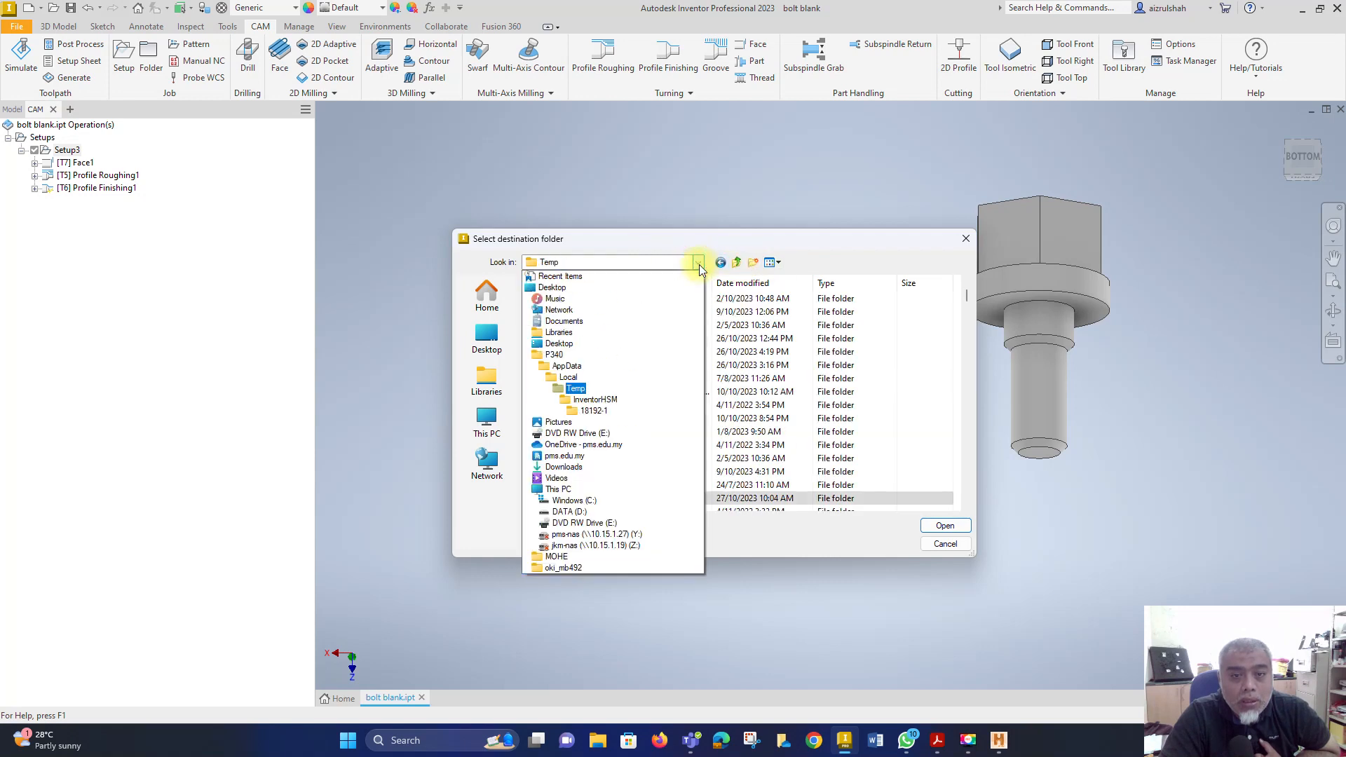
{"action": "left_click", "coordinate": [592, 514]}
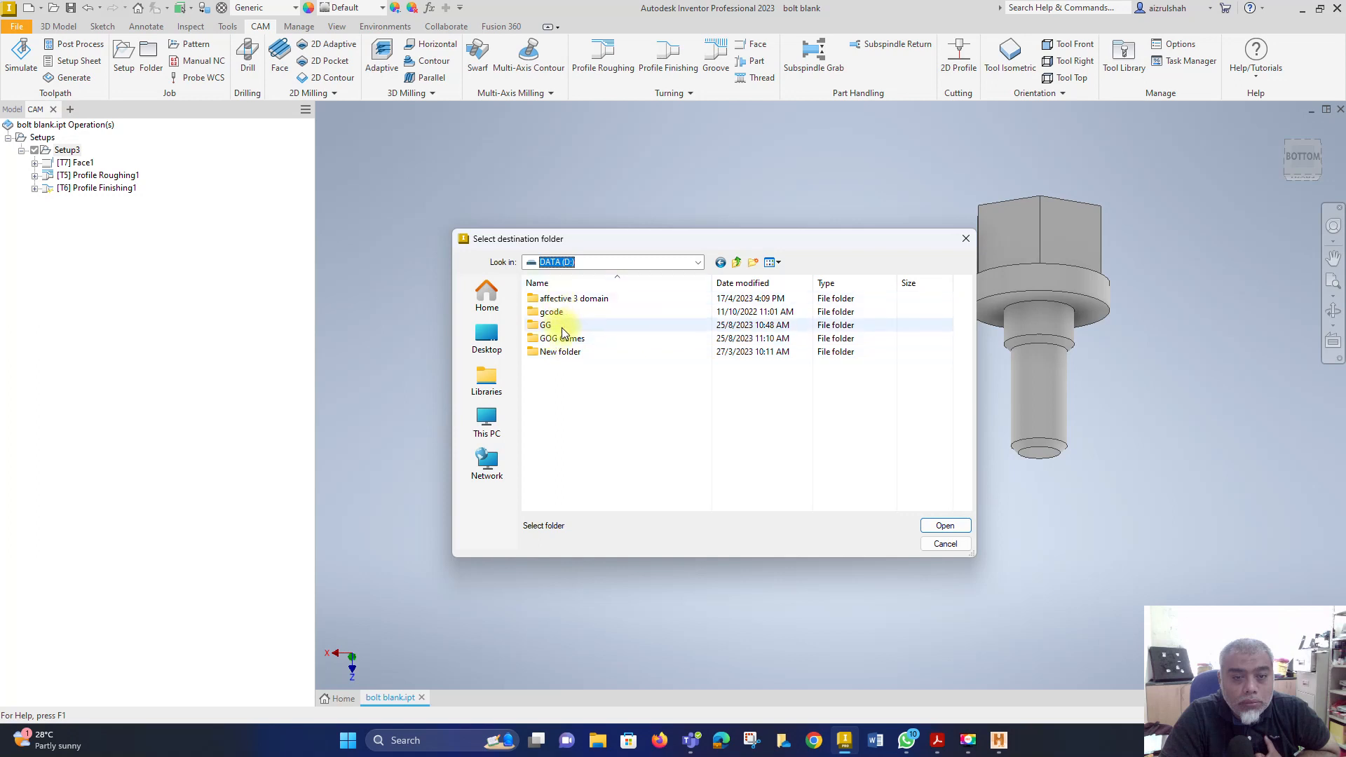
{"action": "left_click", "coordinate": [737, 263]}
{"action": "left_click", "coordinate": [737, 263]}
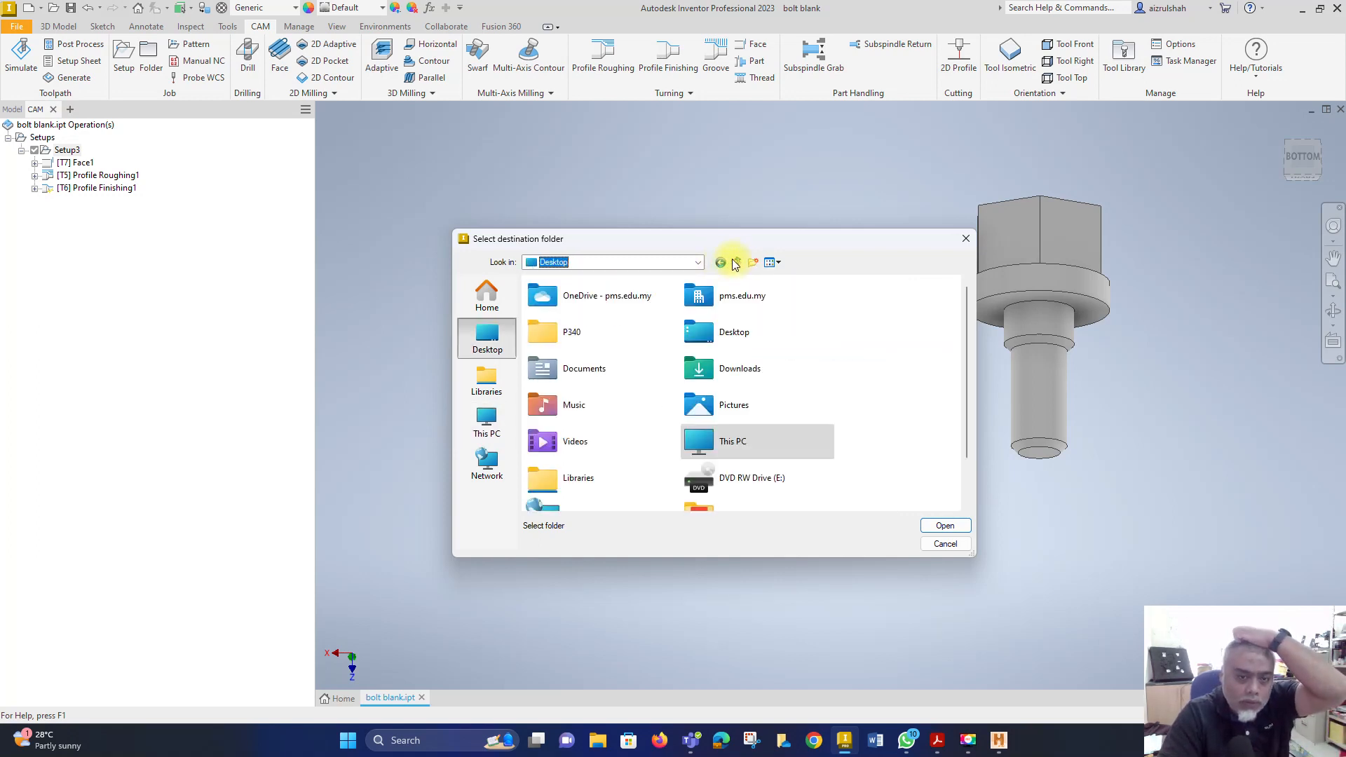
Step: Open the COURSES folder inside hp and #PnP COURSES on OneDrive for the setup sheet's destination
{"action": "left_click", "coordinate": [635, 302]}
{"action": "double_click", "coordinate": [635, 301]}
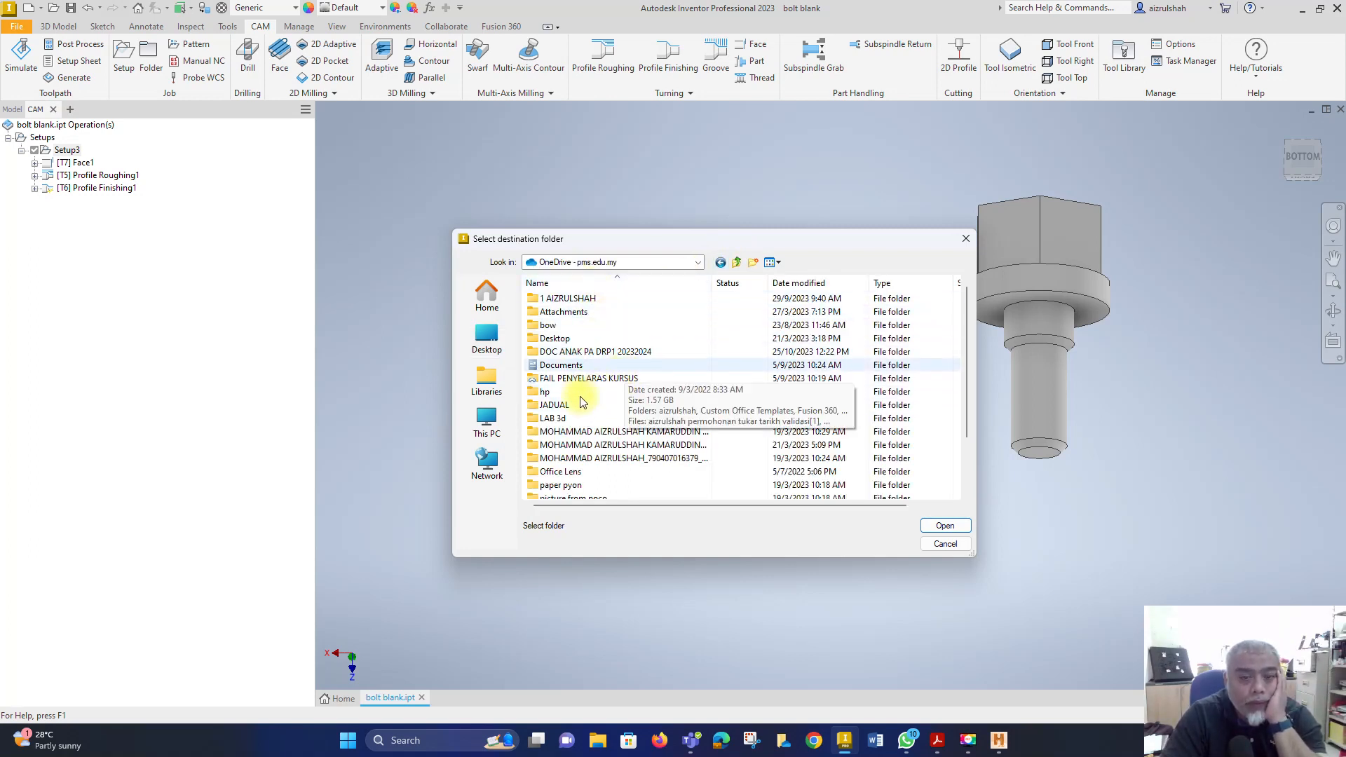
{"action": "left_click", "coordinate": [544, 391]}
{"action": "double_click", "coordinate": [544, 391]}
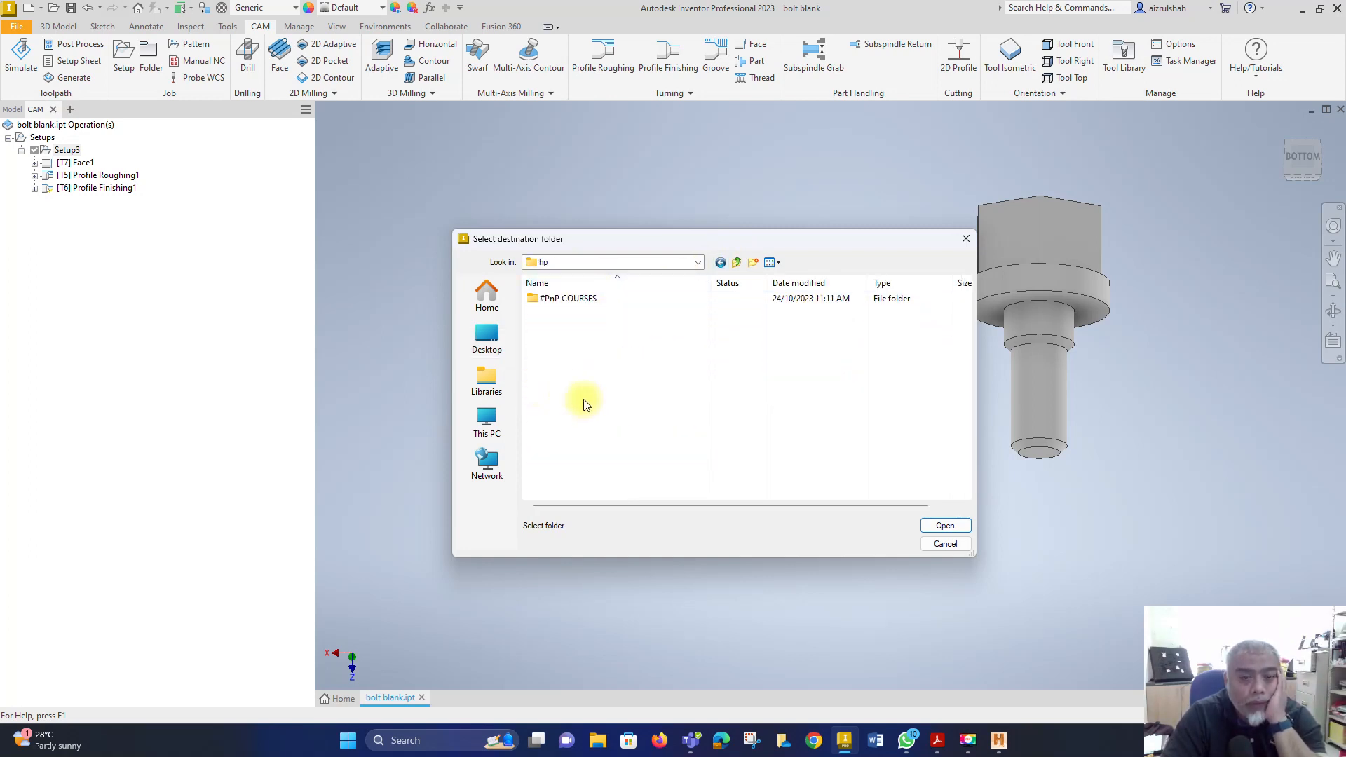
{"action": "double_click", "coordinate": [575, 300]}
{"action": "double_click", "coordinate": [573, 311]}
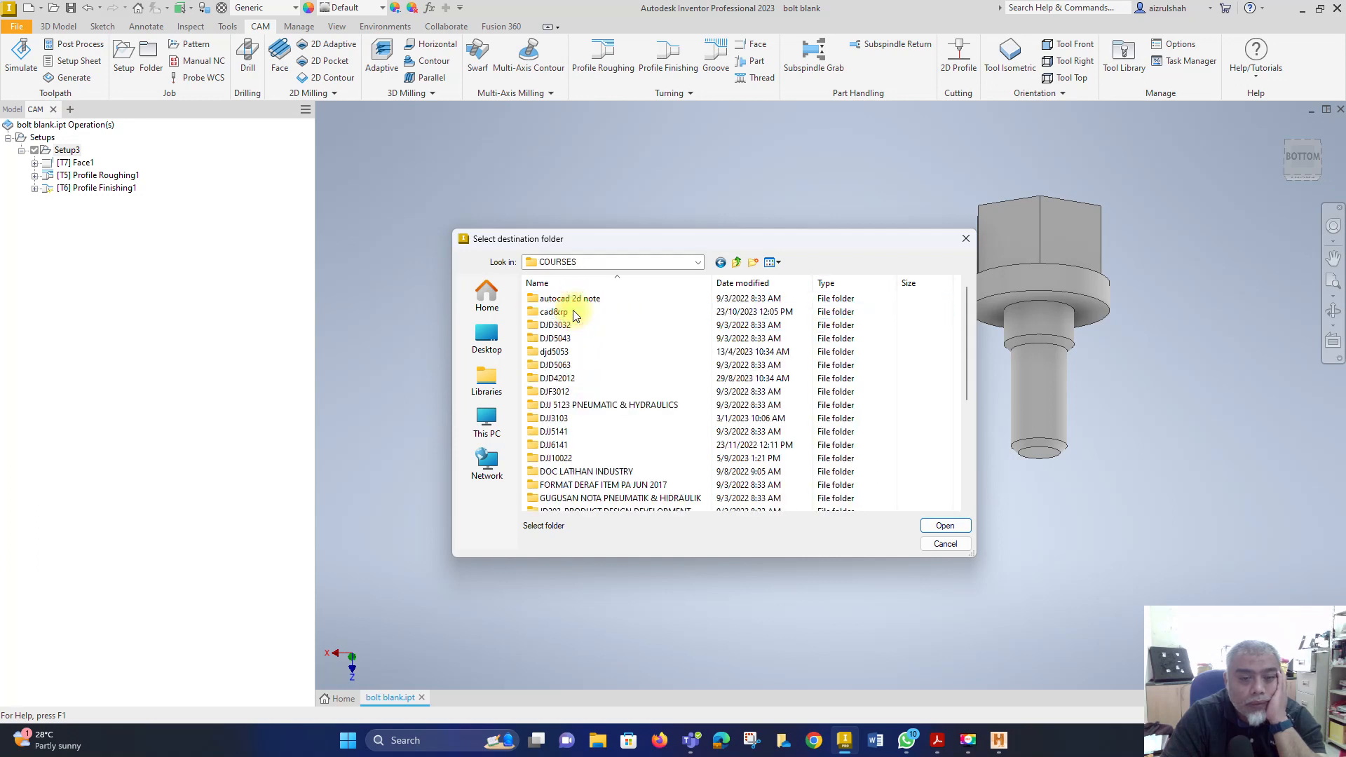
Step: Save the setup sheet in the DJD42012 excersice turning folder and review its stock, tools and operations
{"action": "scroll", "coordinate": [559, 379], "scroll_direction": "down", "scroll_amount": 3}
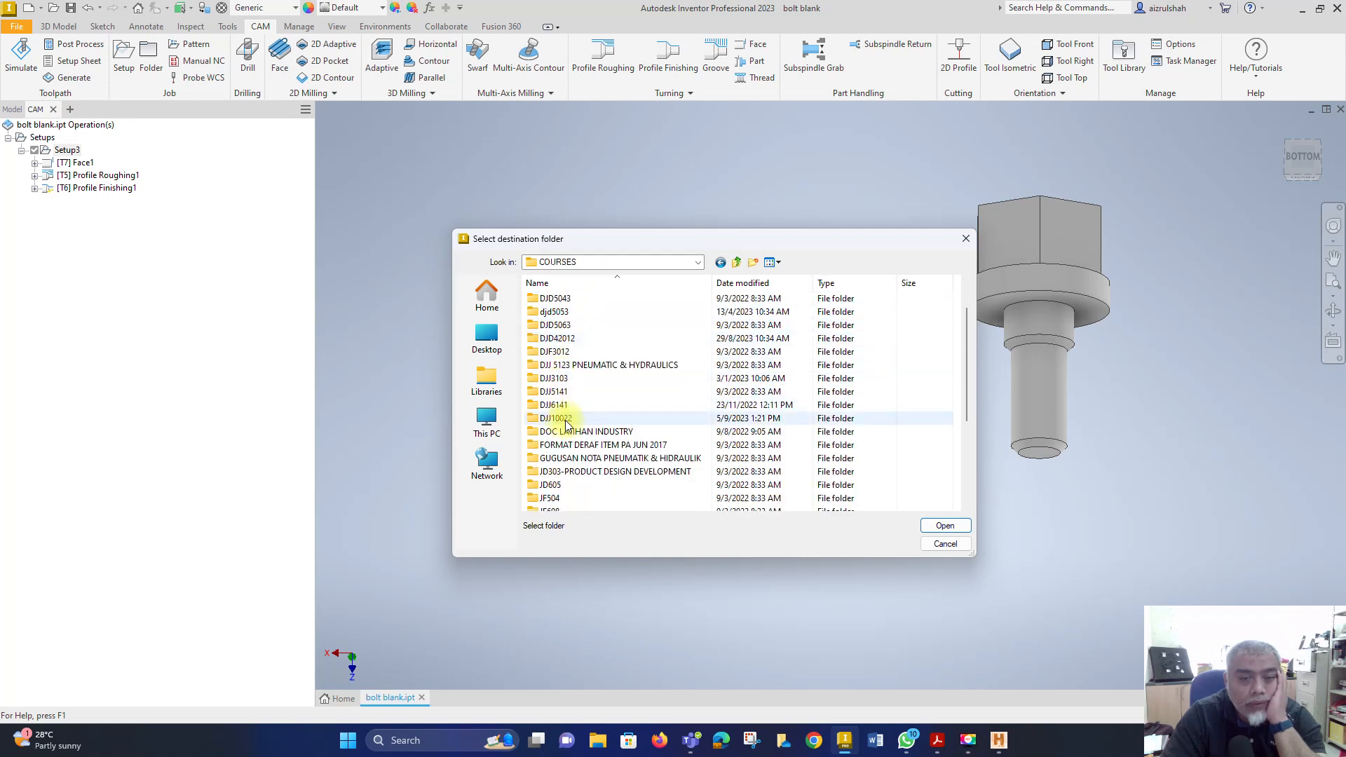
{"action": "scroll", "coordinate": [564, 427], "scroll_direction": "down", "scroll_amount": 2}
{"action": "scroll", "coordinate": [558, 451], "scroll_direction": "up", "scroll_amount": 3}
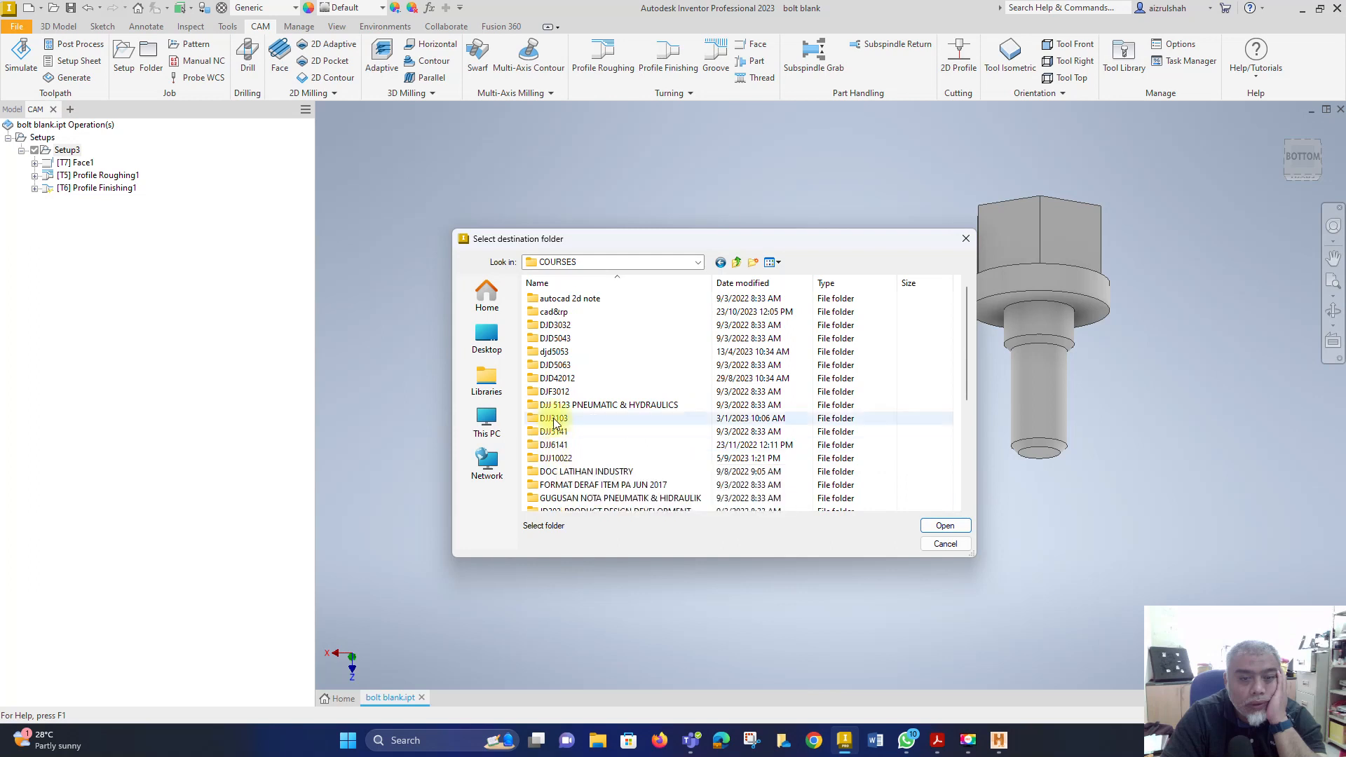
{"action": "double_click", "coordinate": [572, 378]}
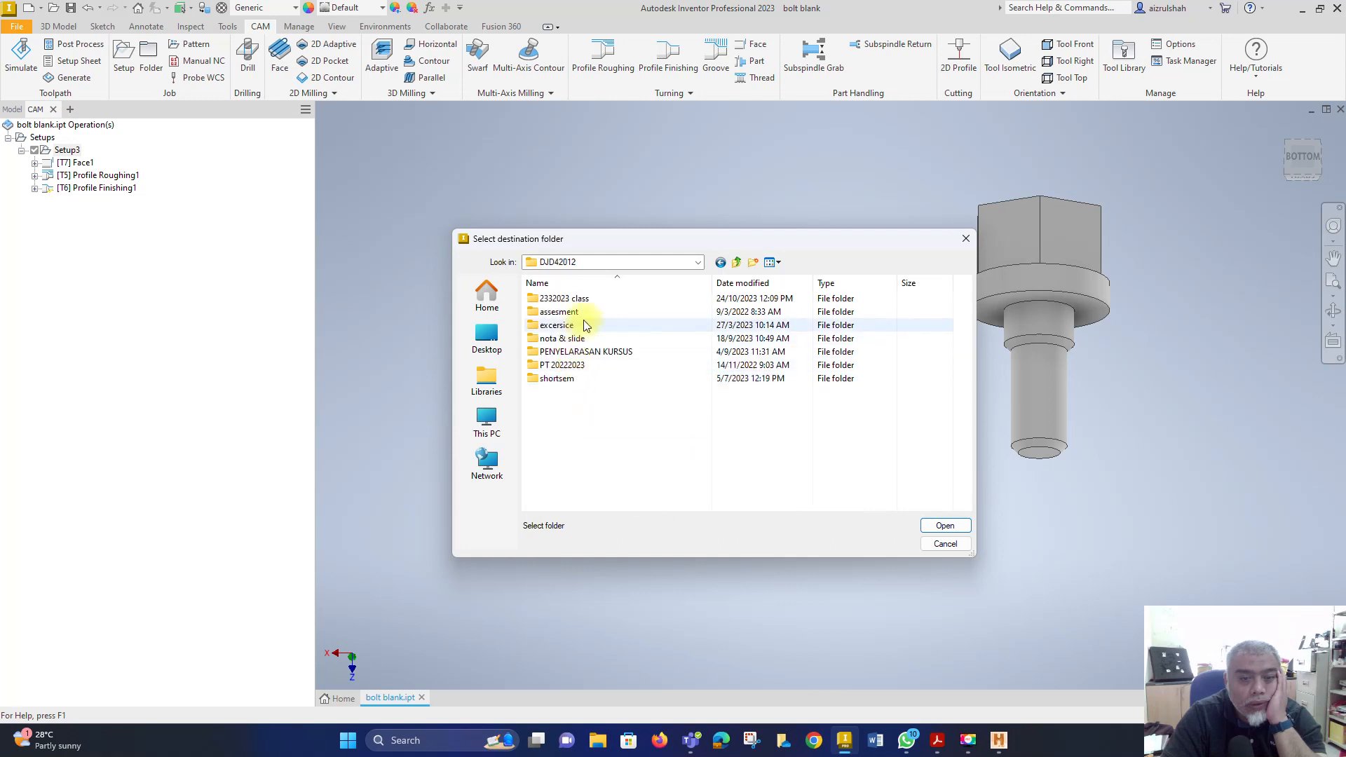
{"action": "double_click", "coordinate": [562, 326]}
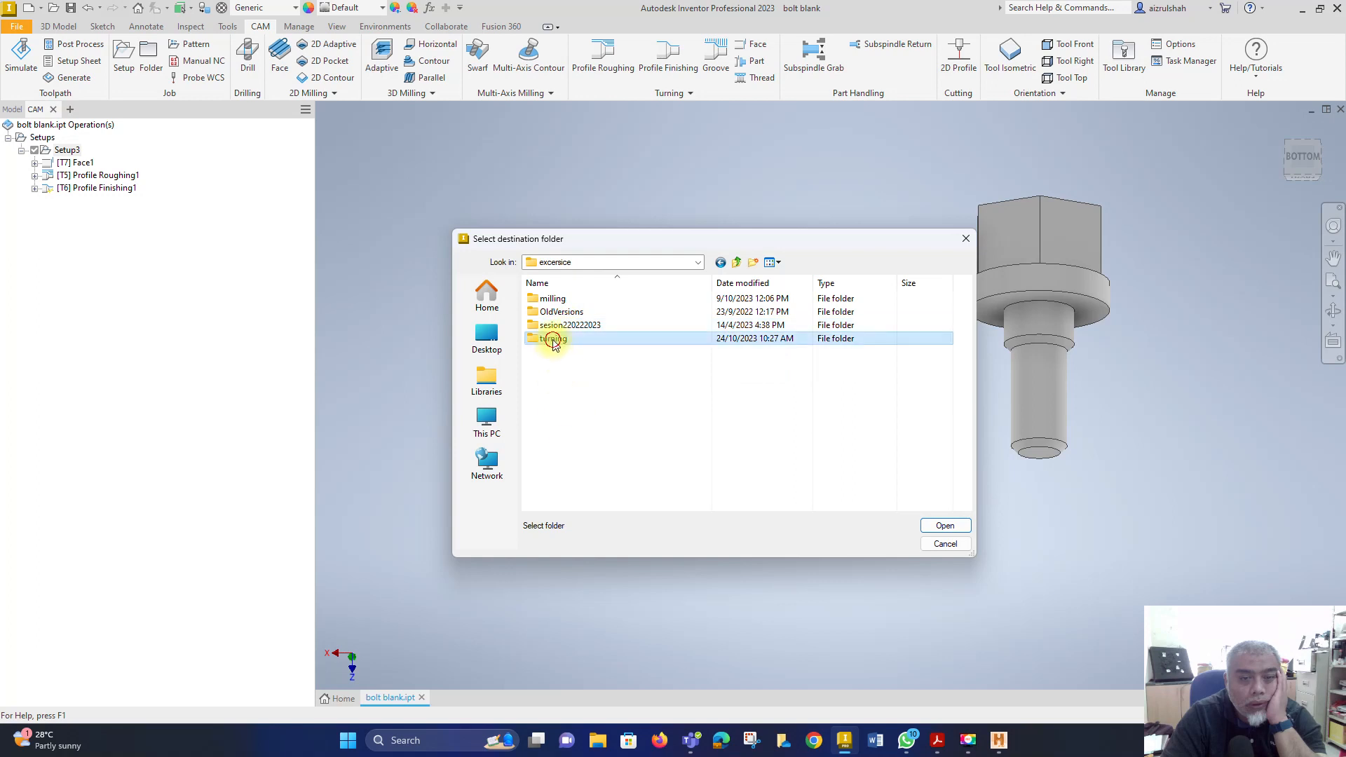
{"action": "double_click", "coordinate": [554, 338]}
{"action": "left_click", "coordinate": [941, 525]}
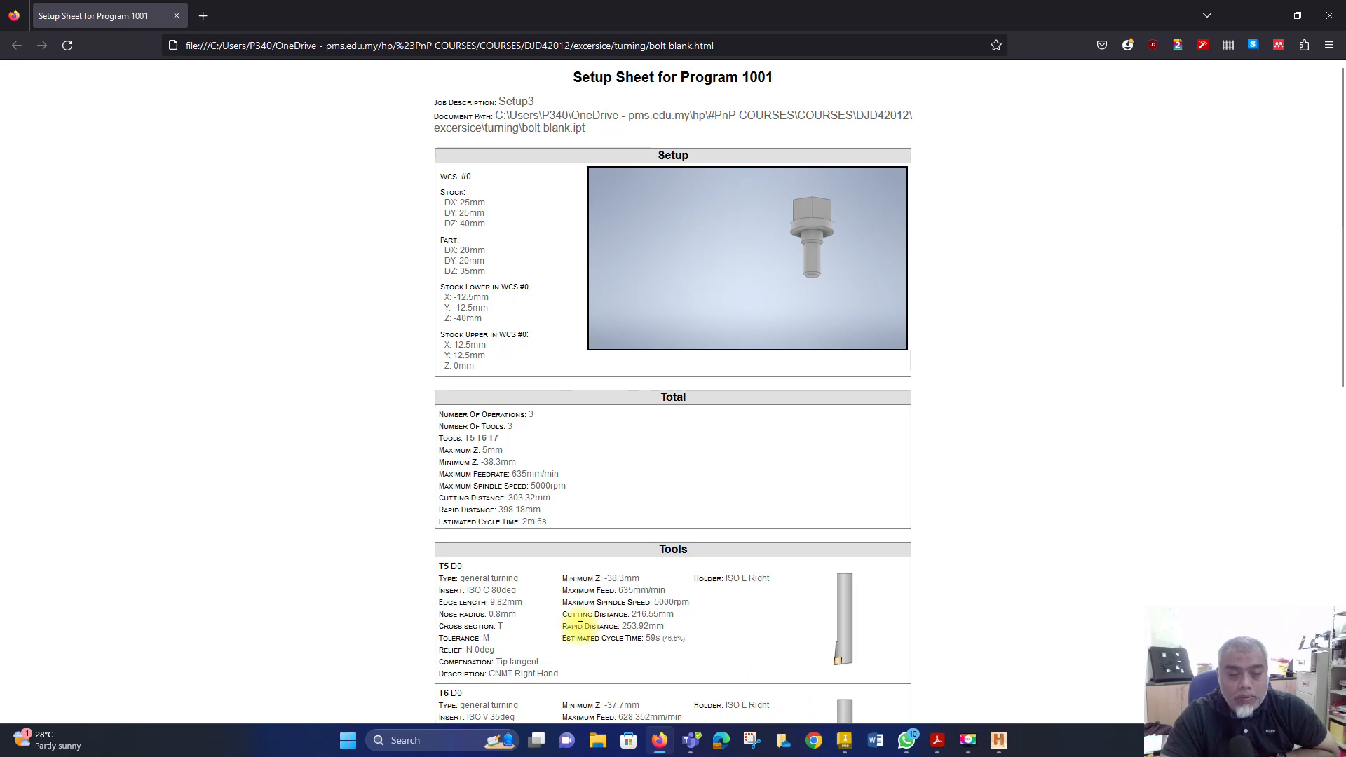
{"action": "scroll", "coordinate": [641, 615], "scroll_direction": "down", "scroll_amount": 2}
{"action": "scroll", "coordinate": [640, 616], "scroll_direction": "down", "scroll_amount": 7}
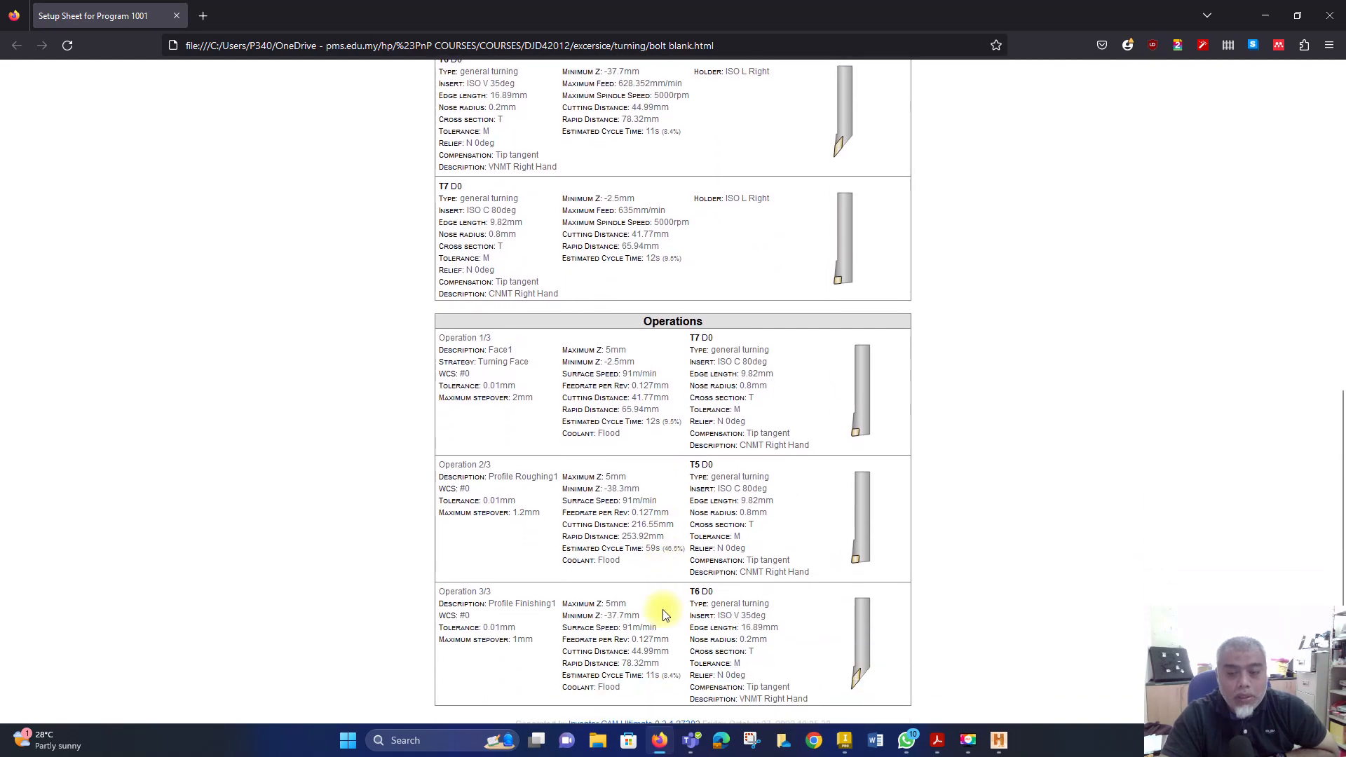